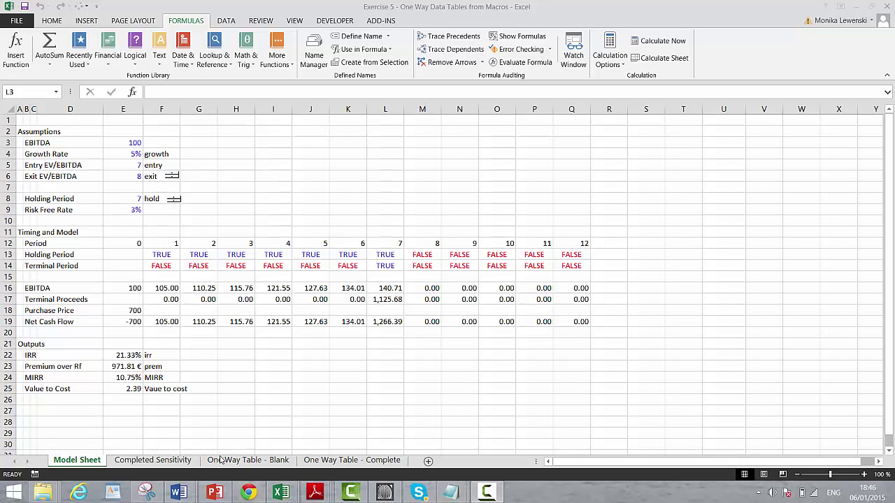
- Look through the One Way Table - Complete, Completed Sensitivity and One Way Table - Blank sheets, finishing on the Model Sheet
{"action": "left_click", "coordinate": [316, 462]}
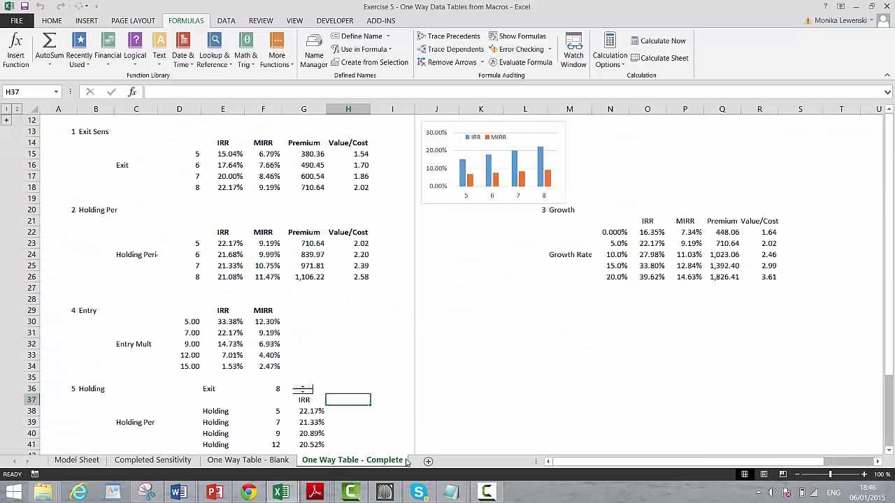
{"action": "left_click", "coordinate": [208, 461]}
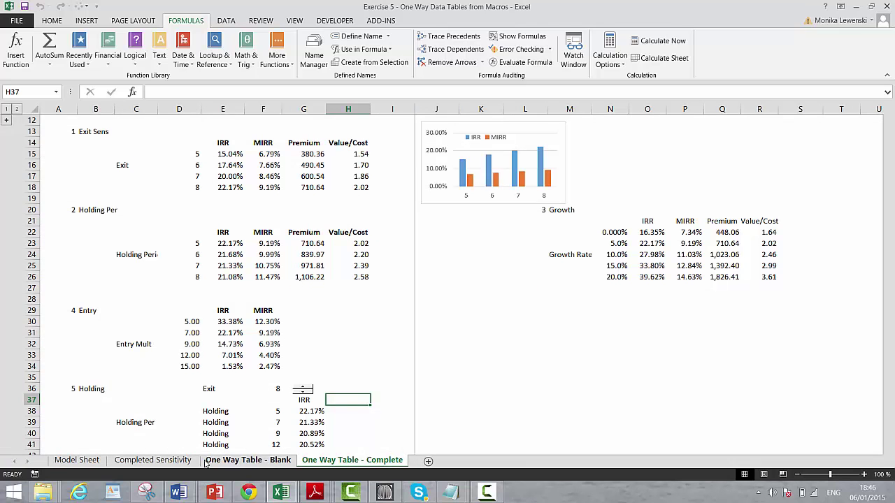
{"action": "left_click", "coordinate": [184, 462]}
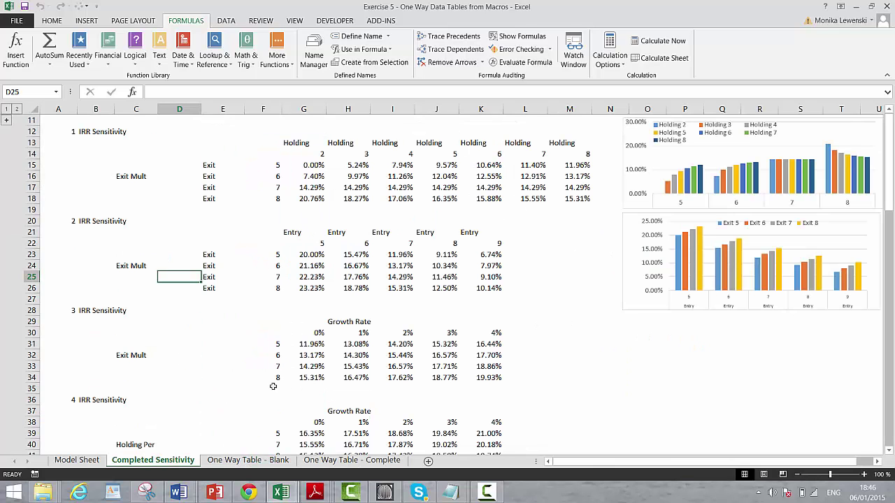
{"action": "left_click", "coordinate": [264, 463]}
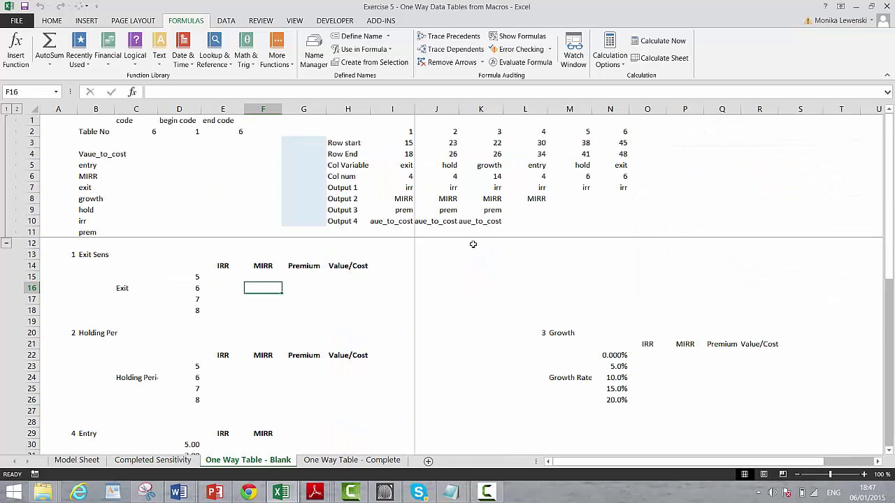
{"action": "left_click", "coordinate": [315, 463]}
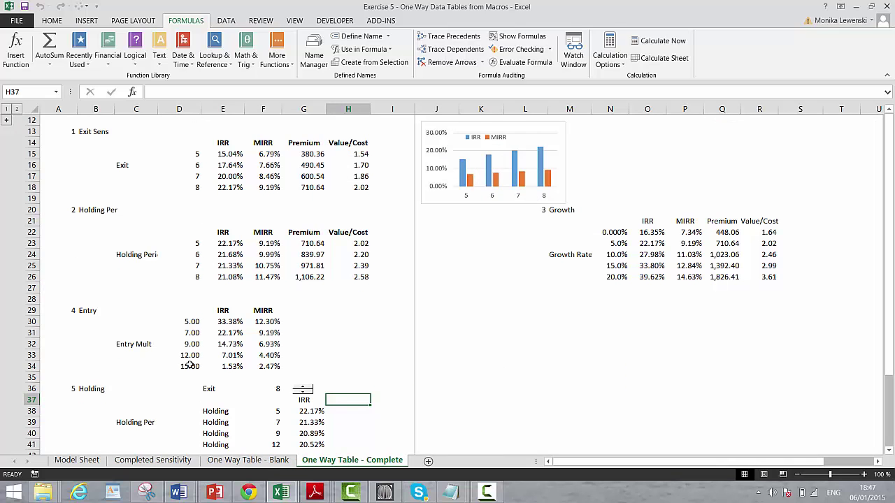
{"action": "left_click", "coordinate": [84, 465]}
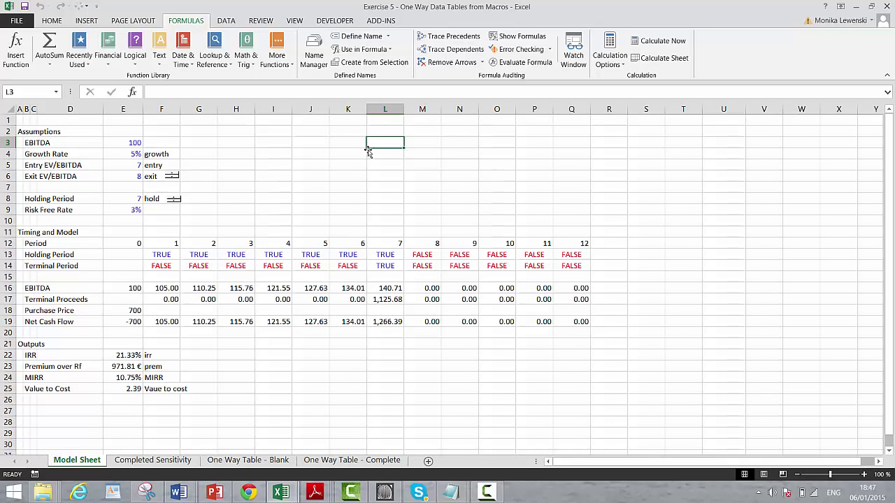
- Enter the input variable headings growth, exit, hold and rf in cells L3 to O3 of the Model Sheet
{"action": "type", "text": "growth"}
{"action": "key", "text": "Return"}
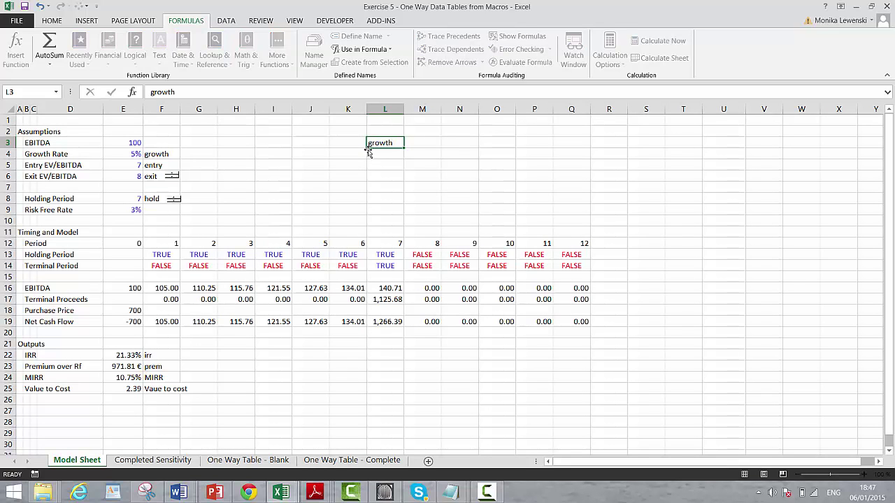
{"action": "key", "text": "Up"}
{"action": "key", "text": "Right"}
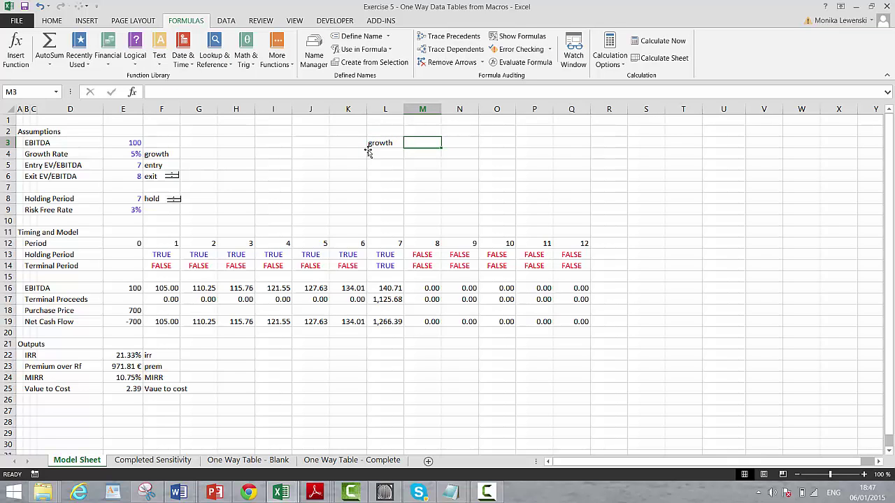
{"action": "type", "text": "exit"}
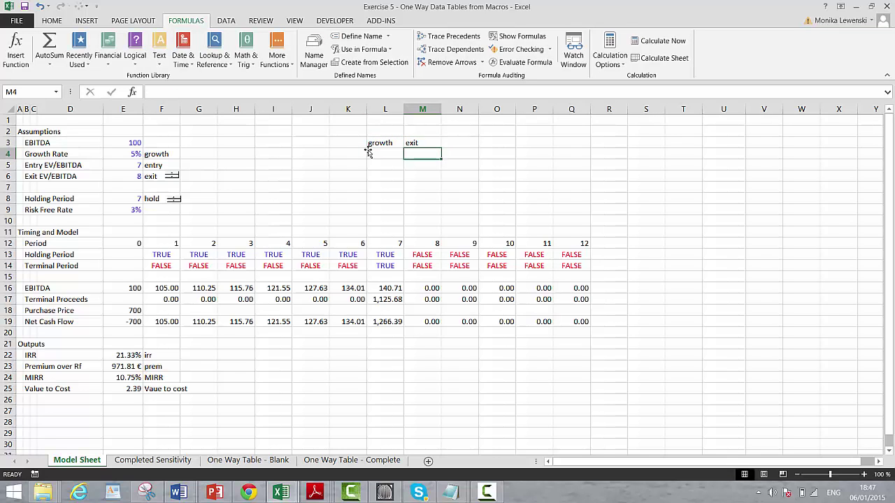
{"action": "key", "text": "Right"}
{"action": "type", "text": "hold"}
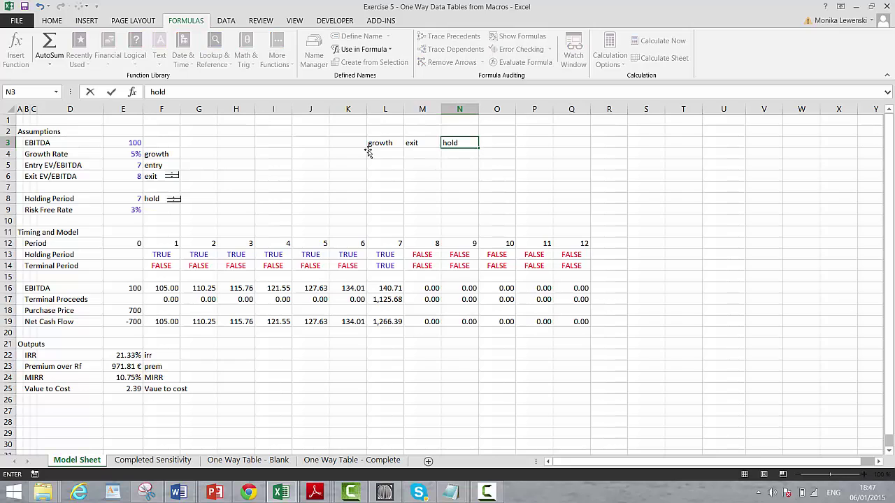
{"action": "key", "text": "Right"}
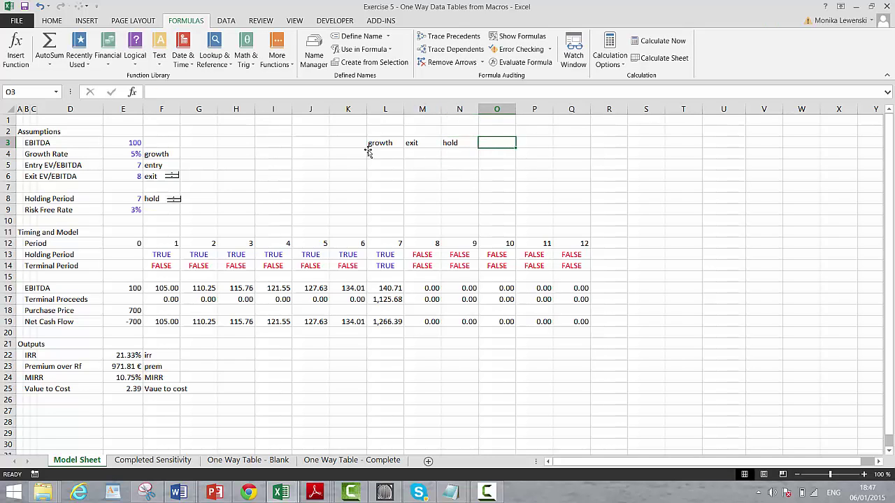
{"action": "type", "text": "rf"}
{"action": "key", "text": "Return"}
- Leave column P empty and enter the output headings IRR in Q3 and Premium in R3
{"action": "key", "text": "Up"}
{"action": "key", "text": "Right"}
{"action": "key", "text": "Right"}
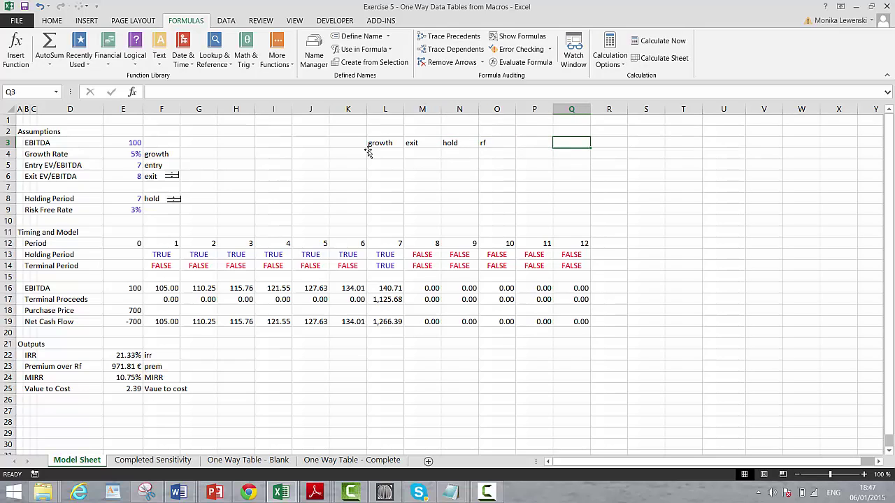
{"action": "type", "text": "IRR"}
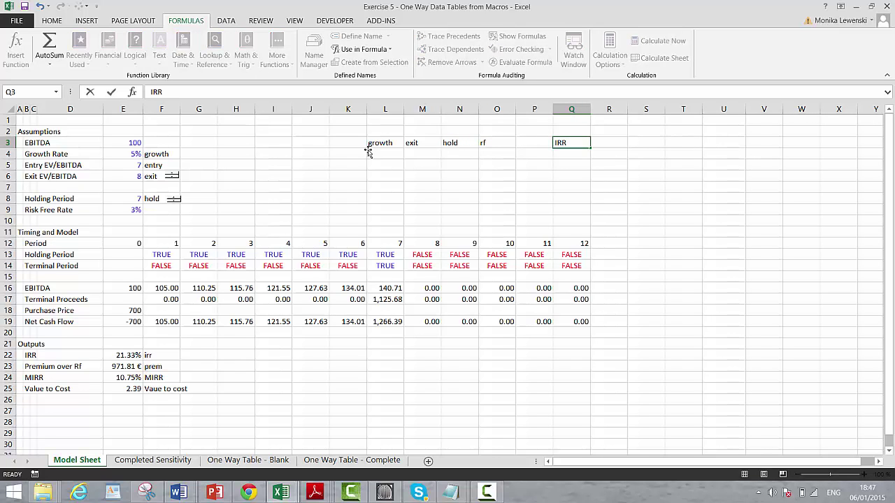
{"action": "key", "text": "Return"}
{"action": "key", "text": "Up"}
{"action": "key", "text": "Right"}
{"action": "type", "text": "Pr"}
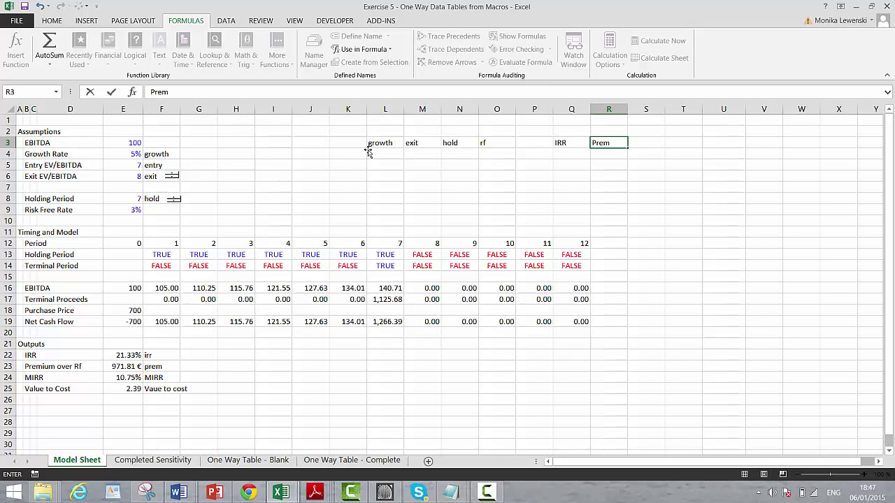
{"action": "type", "text": "emium"}
{"action": "key", "text": "Return"}
- Add the output headings MIRR in S3 and Value to Cost in T3
{"action": "key", "text": "Up"}
{"action": "key", "text": "Right"}
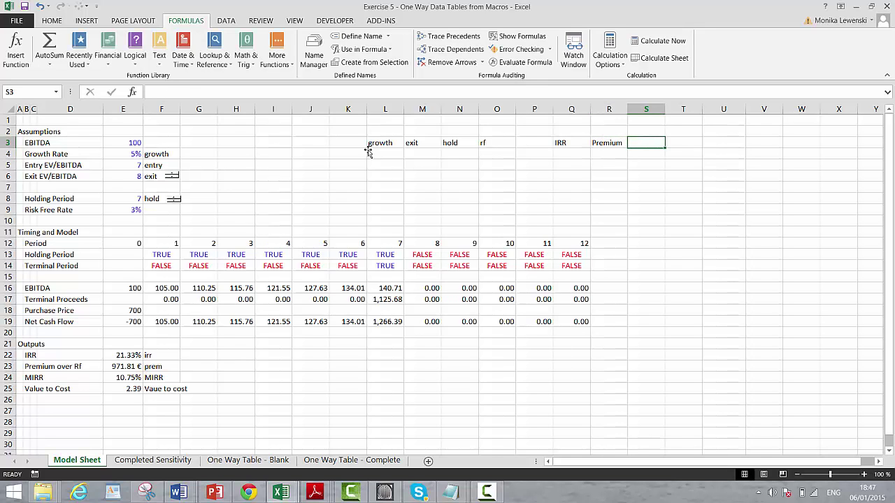
{"action": "type", "text": "MI"}
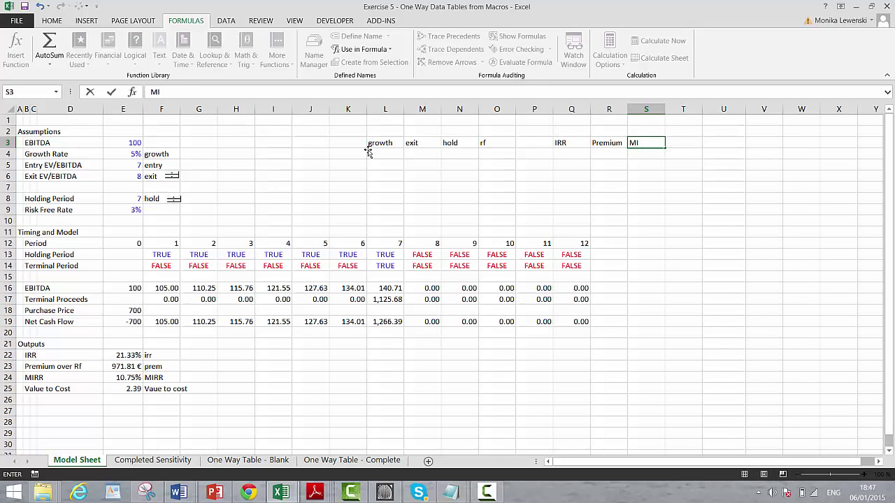
{"action": "type", "text": "RR"}
{"action": "key", "text": "Return"}
{"action": "key", "text": "Up"}
{"action": "key", "text": "Right"}
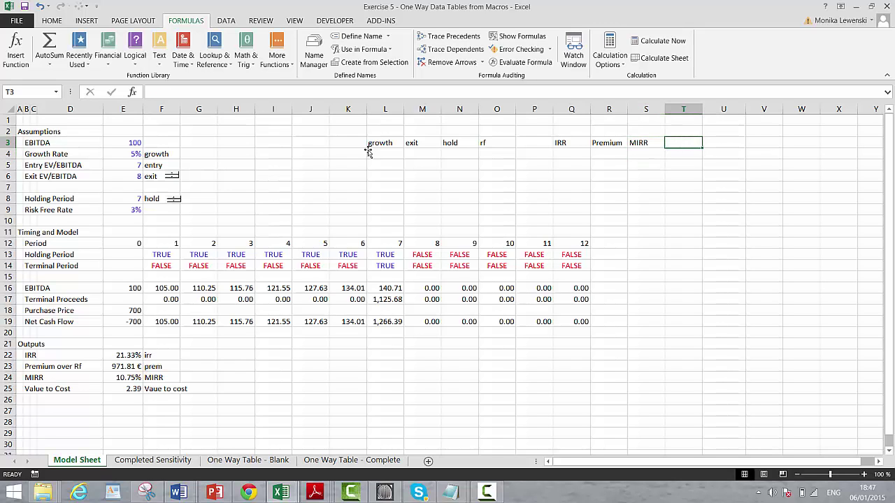
{"action": "type", "text": "Value to"}
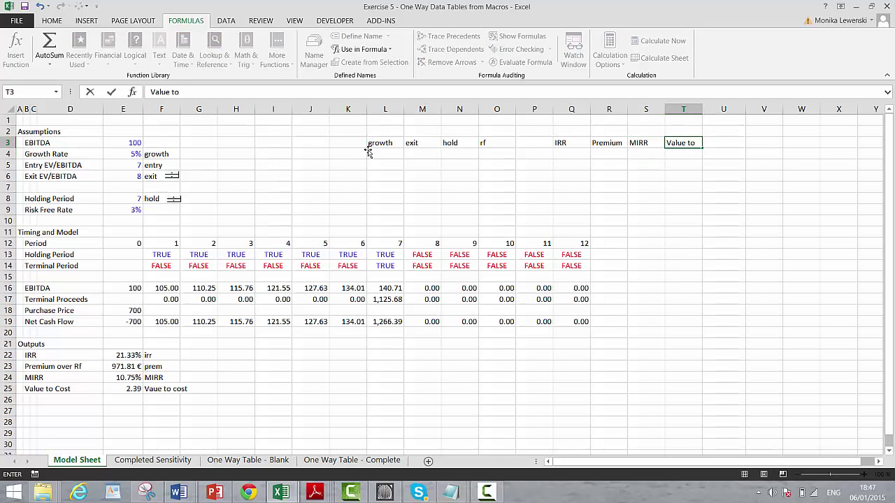
{"action": "type", "text": " Cost"}
{"action": "key", "text": "Return"}
- Review the input and output headings across row 3, from growth to Value to Cost
{"action": "key", "text": "Left"}
{"action": "key", "text": "Left"}
{"action": "key", "text": "Left"}
{"action": "key", "text": "Left"}
{"action": "key", "text": "Left"}
{"action": "key", "text": "Left"}
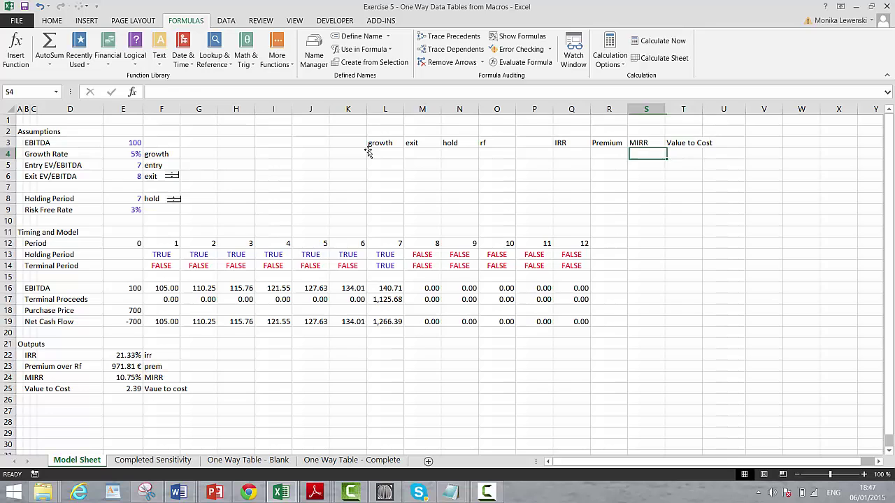
{"action": "key", "text": "Left"}
{"action": "key", "text": "Left"}
{"action": "key", "text": "Up"}
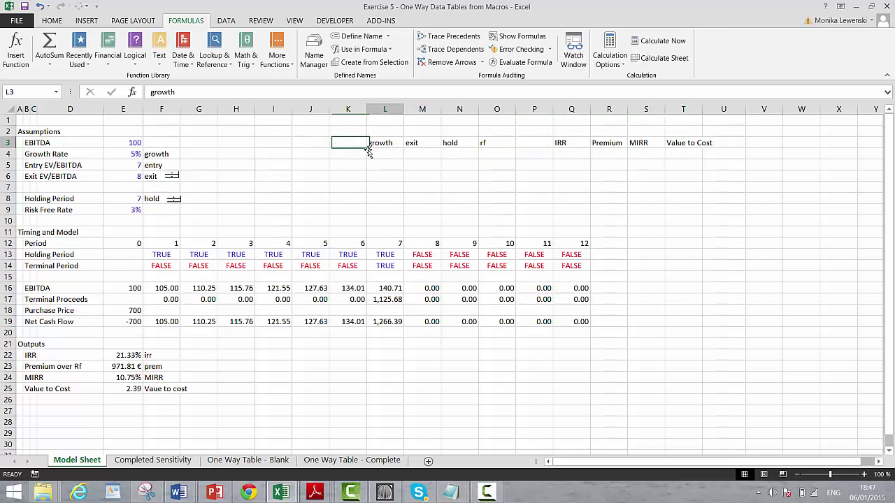
{"action": "key", "text": "Right"}
{"action": "key", "text": "Right"}
{"action": "key", "text": "Right"}
{"action": "key", "text": "Left"}
{"action": "key", "text": "Left"}
{"action": "key", "text": "Left"}
{"action": "key", "text": "Right"}
{"action": "key", "text": "Right"}
{"action": "key", "text": "Right"}
{"action": "key", "text": "Right"}
{"action": "key", "text": "Right"}
{"action": "key", "text": "Right"}
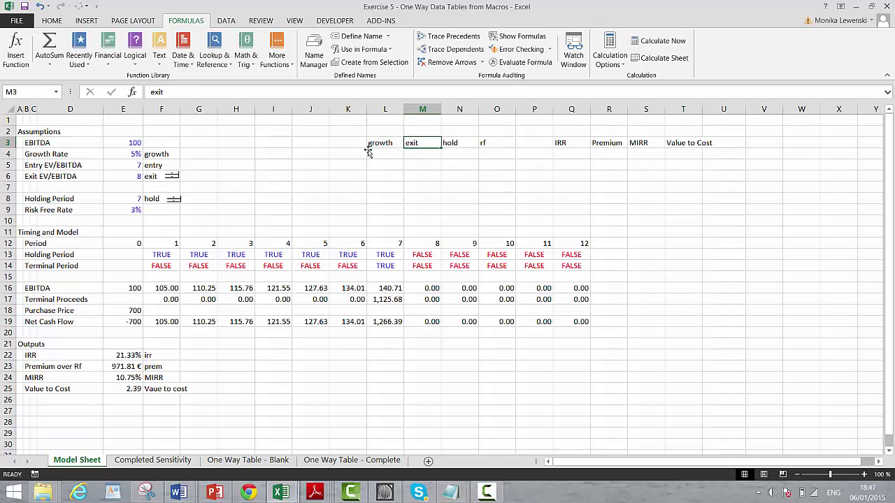
{"action": "key", "text": "Right"}
{"action": "key", "text": "Right"}
{"action": "key", "text": "Right"}
{"action": "key", "text": "Left"}
{"action": "key", "text": "Left"}
{"action": "key", "text": "Left"}
{"action": "key", "text": "Left"}
{"action": "key", "text": "Left"}
{"action": "key", "text": "Left"}
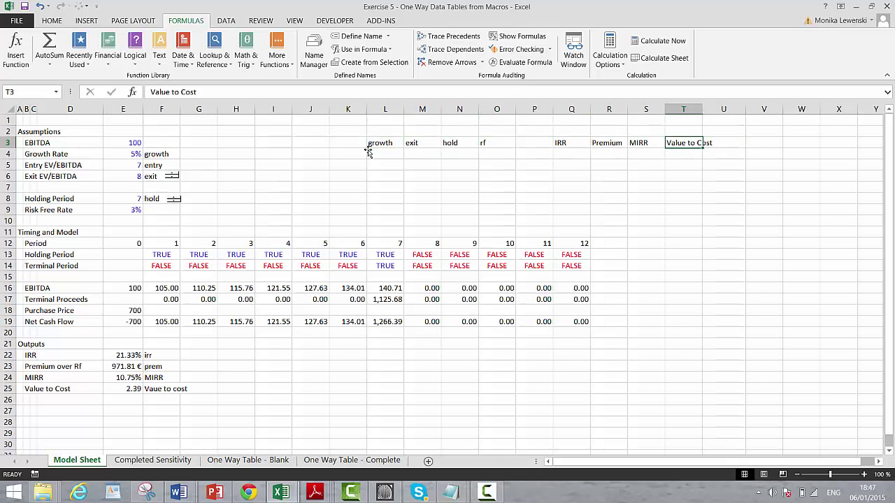
- Enter the note INDEX in cell H1 above the new headings
{"action": "key", "text": "Left"}
{"action": "key", "text": "Left"}
{"action": "key", "text": "Left"}
{"action": "key", "text": "Left"}
{"action": "key", "text": "Left"}
{"action": "key", "text": "Left"}
{"action": "key", "text": "Left"}
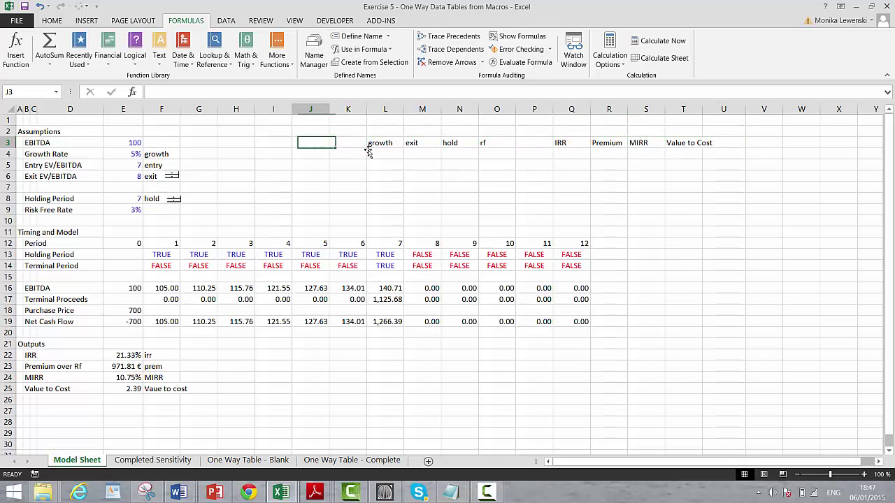
{"action": "key", "text": "Up"}
{"action": "key", "text": "Up"}
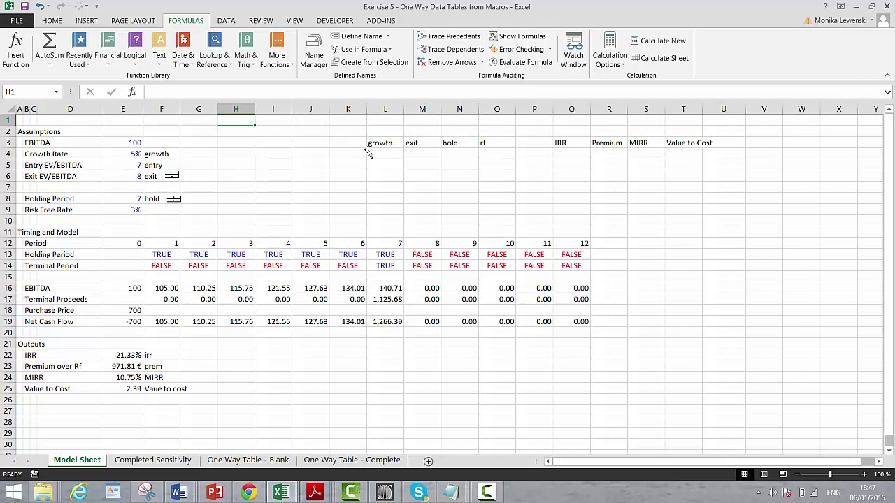
{"action": "type", "text": "INDEX"}
{"action": "key", "text": "Return"}
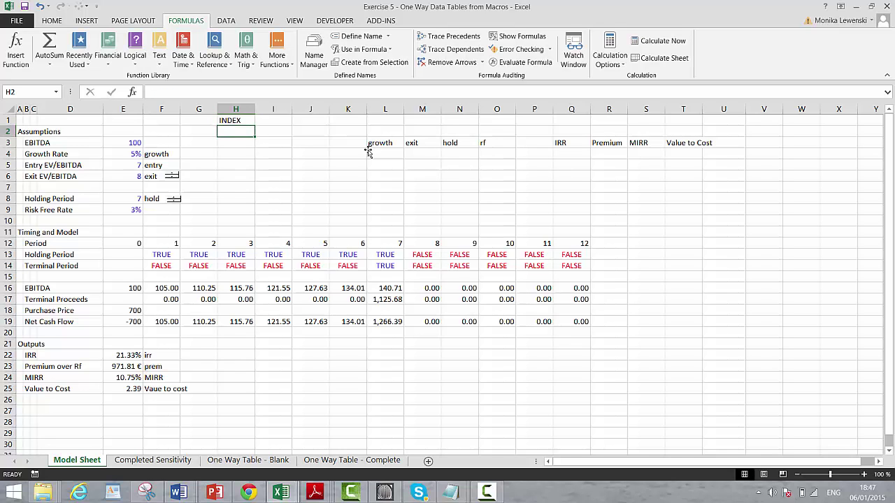
- Enter the note DATA TABLE in cell H2, directly below INDEX
{"action": "type", "text": "DATA TABE"}
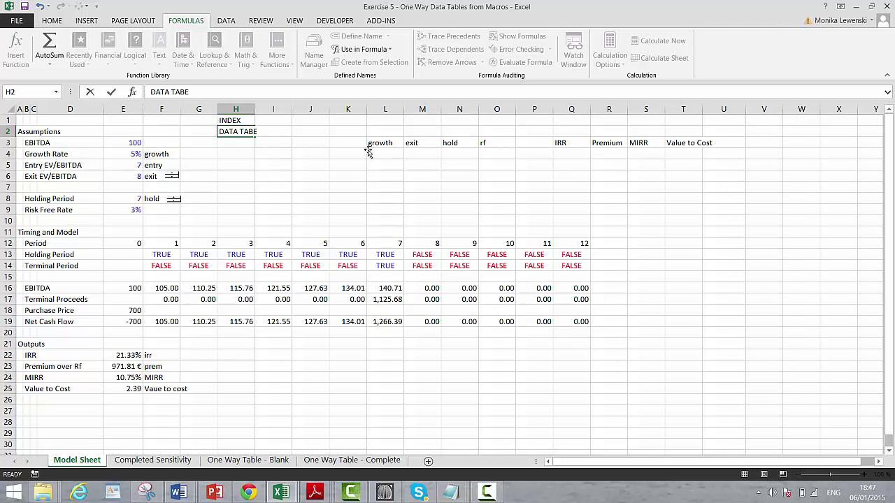
{"action": "key", "text": "Return"}
{"action": "key", "text": "Up"}
{"action": "type", "text": "DATA"}
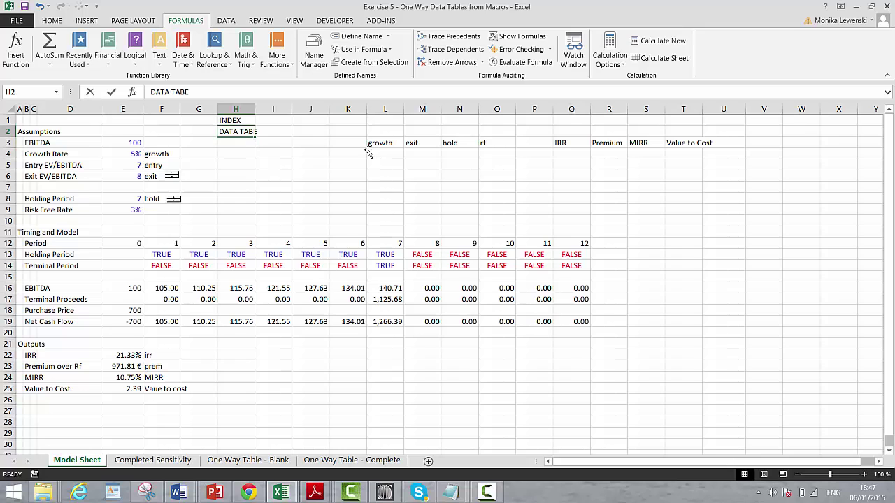
{"action": "type", "text": " TABLE"}
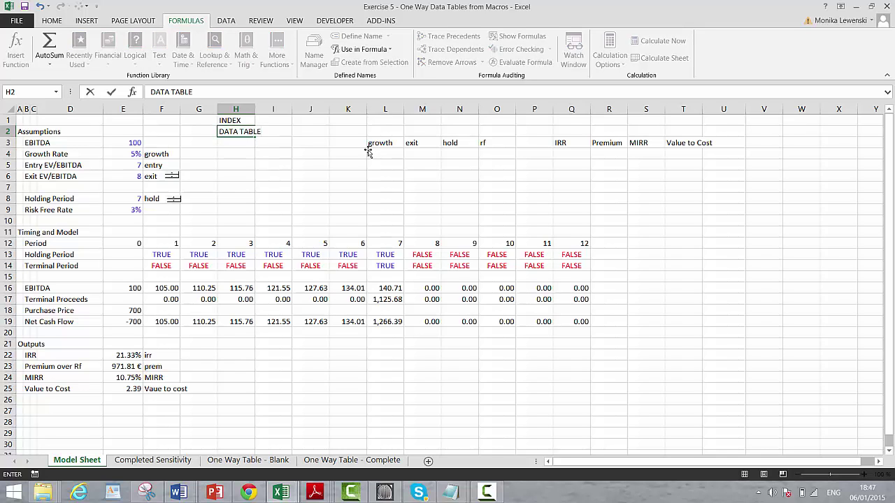
{"action": "key", "text": "Return"}
- Label the scenario rows base, low and high case in K4 to K6, finishing on the base growth cell L4
{"action": "key", "text": "Right"}
{"action": "key", "text": "Right"}
{"action": "key", "text": "Right"}
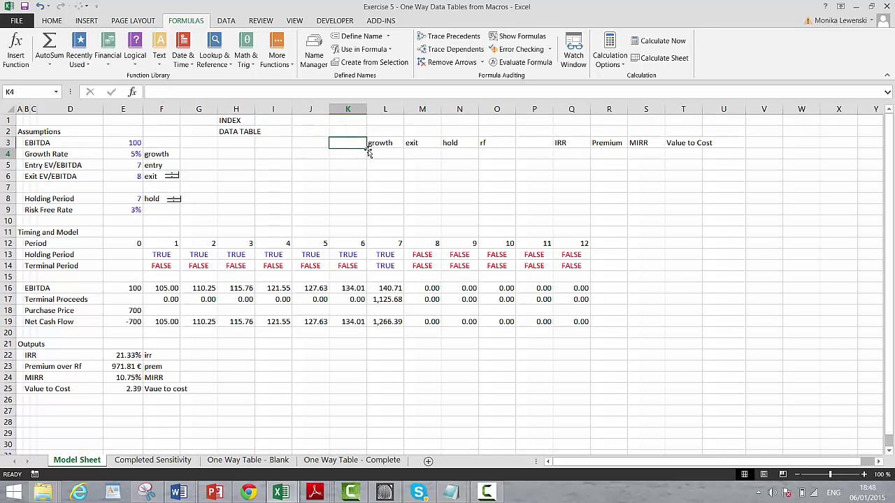
{"action": "key", "text": "Down"}
{"action": "type", "text": "ba"}
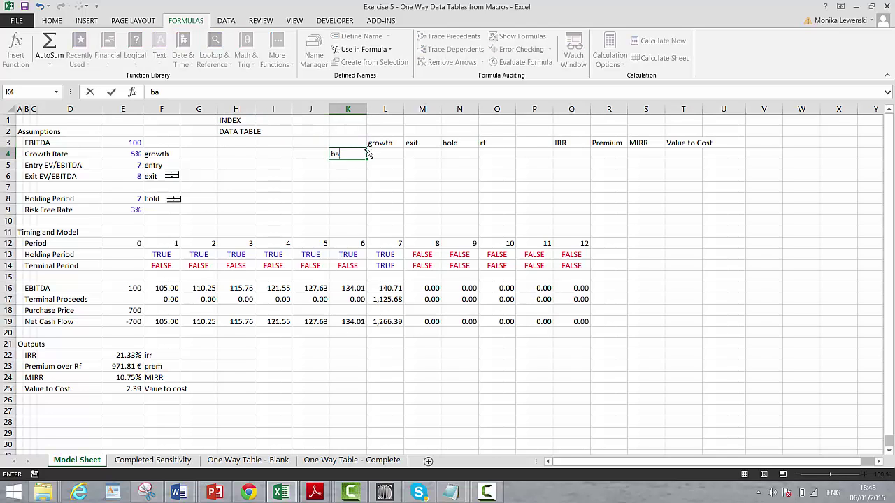
{"action": "type", "text": "se"}
{"action": "key", "text": "Return"}
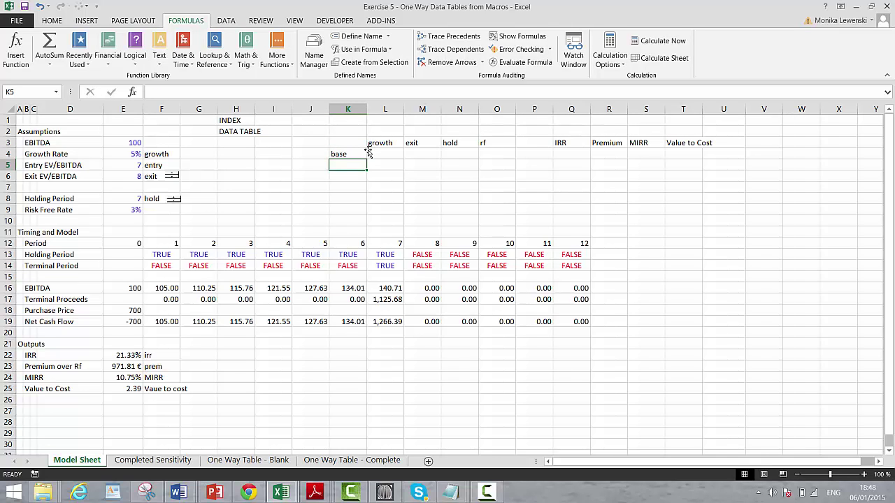
{"action": "type", "text": "low"}
{"action": "key", "text": "Return"}
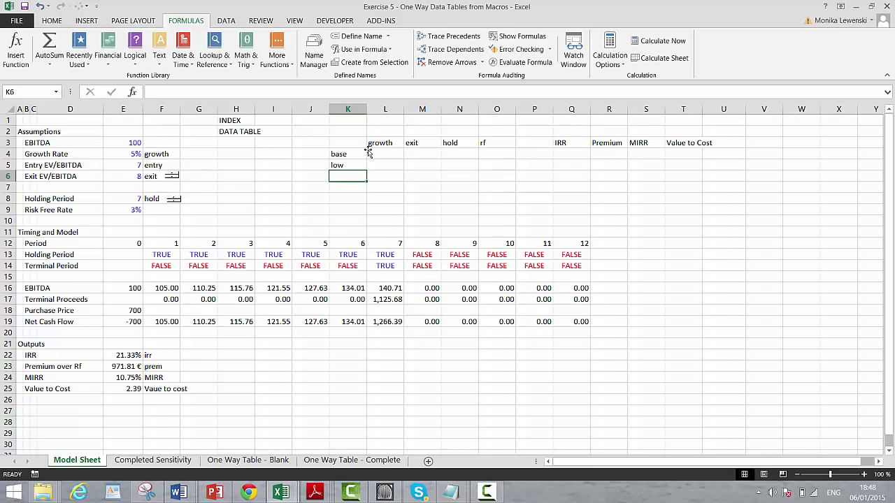
{"action": "type", "text": "high"}
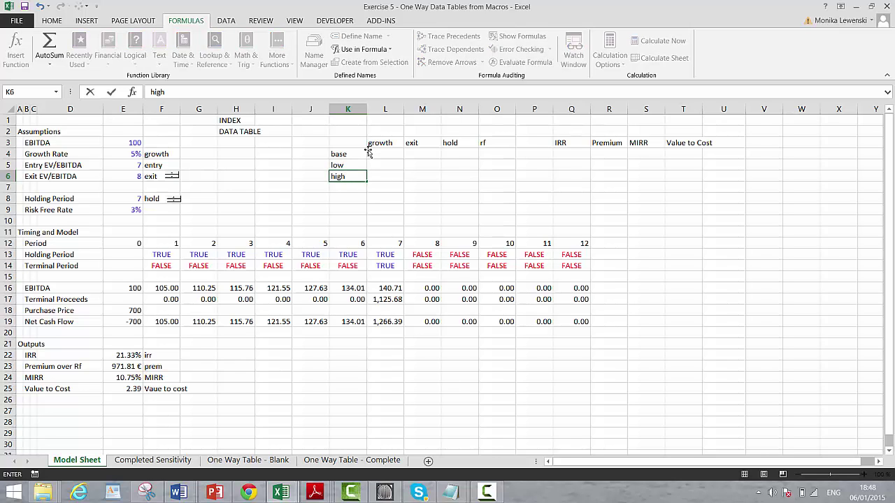
{"action": "type", "text": " case"}
{"action": "key", "text": "Return"}
{"action": "key", "text": "Up"}
{"action": "key", "text": "Up"}
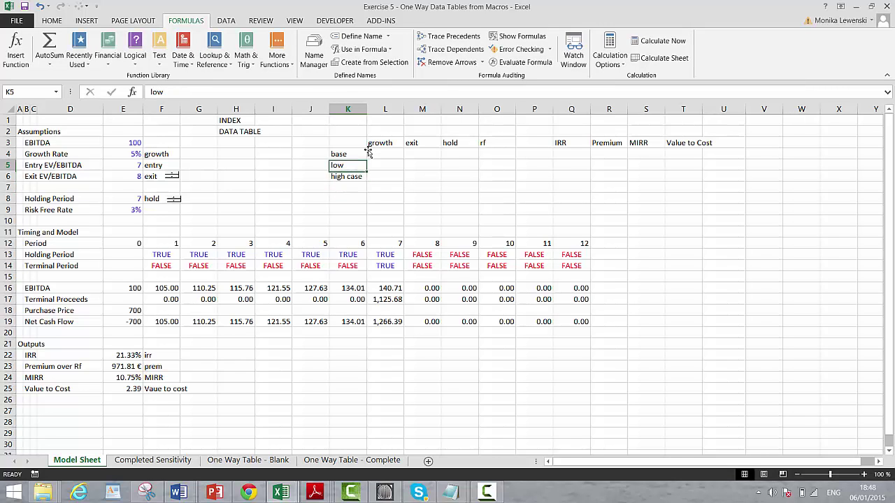
{"action": "key", "text": "Up"}
{"action": "key", "text": "Right"}
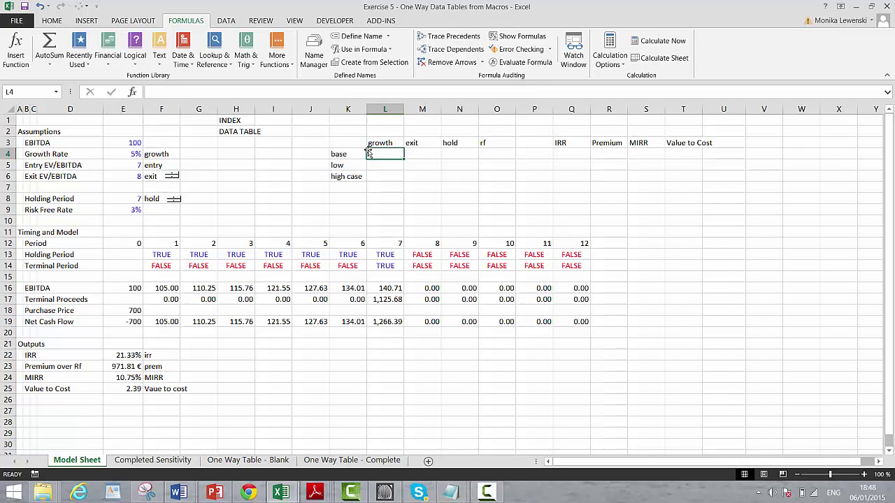
- Enter the growth values in L4 to L6: 5% for base, 2% for low and 10% for high case
{"action": "type", "text": "=growth"}
{"action": "key", "text": "Return"}
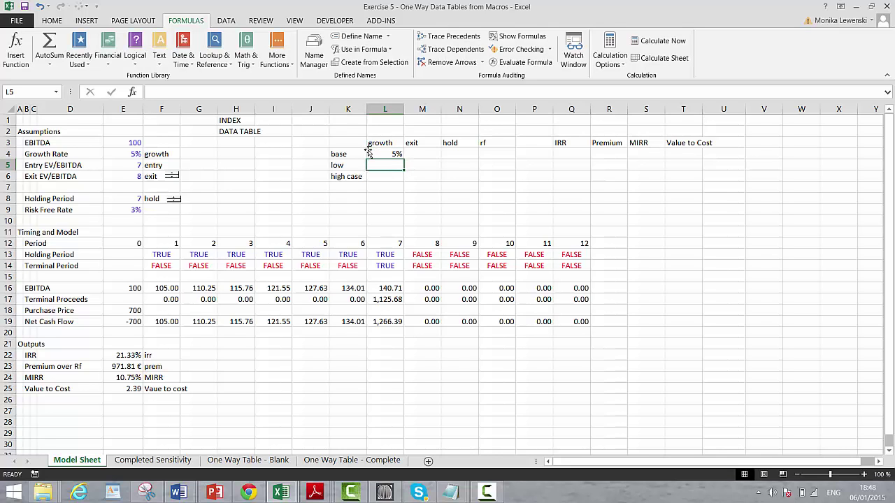
{"action": "type", "text": "2%"}
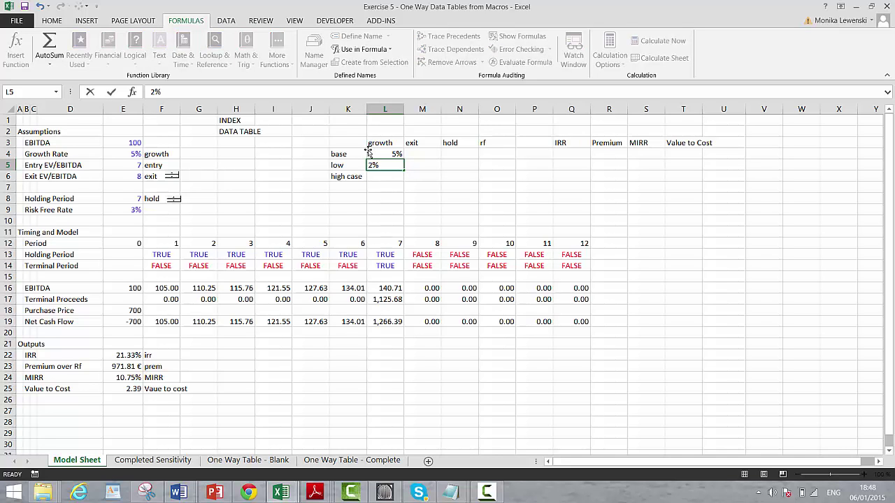
{"action": "key", "text": "Return"}
{"action": "type", "text": "10%"}
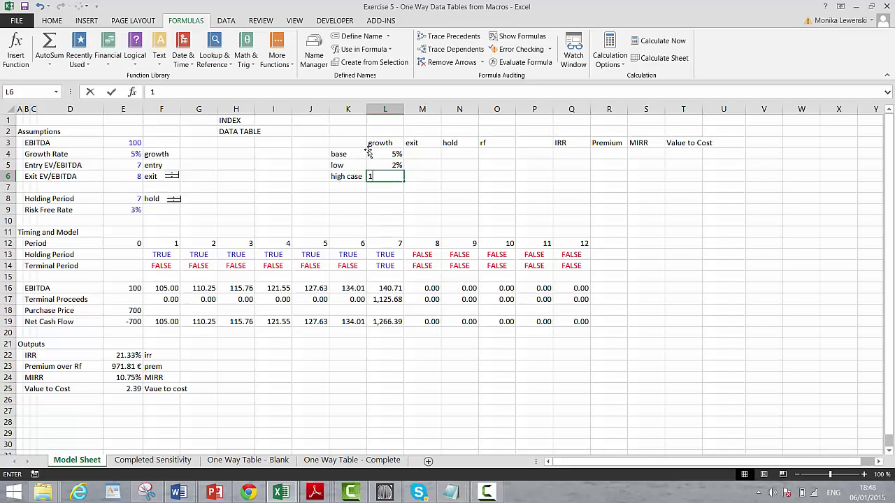
{"action": "key", "text": "Return"}
- Enter the exit values in M4 to M6: 7 for base, 5 for low and 10 for high case
{"action": "key", "text": "Up"}
{"action": "key", "text": "Up"}
{"action": "key", "text": "Up"}
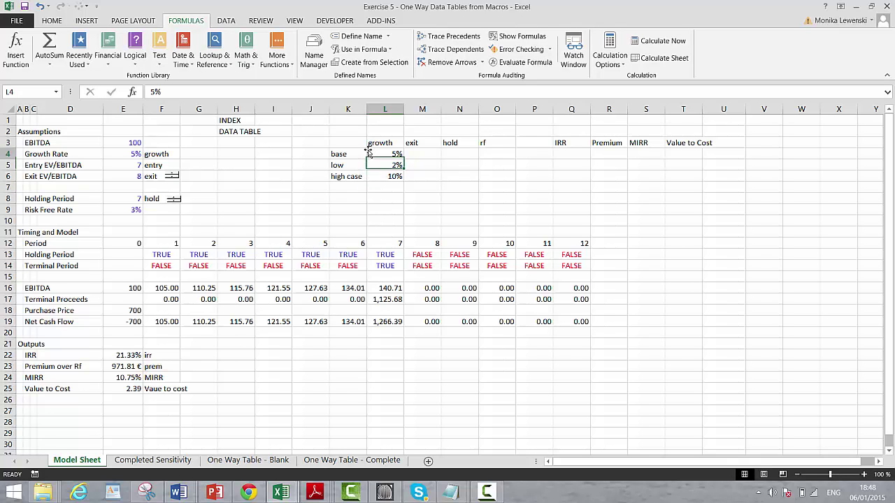
{"action": "key", "text": "Right"}
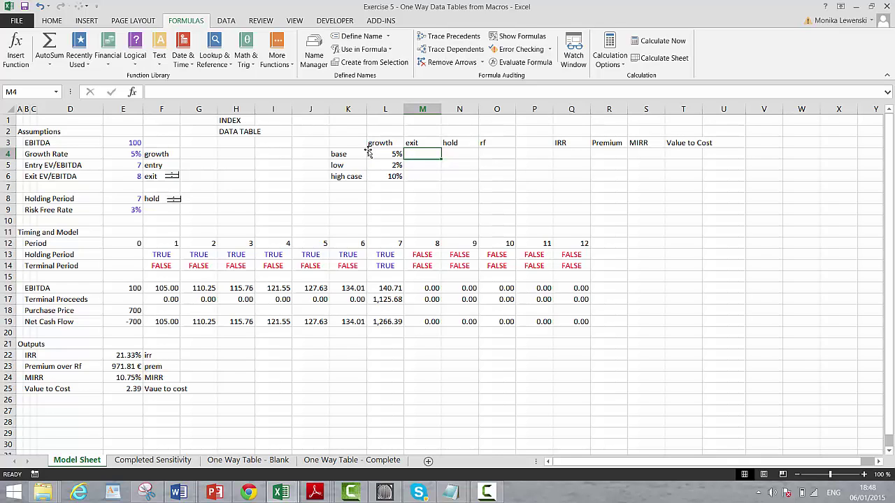
{"action": "type", "text": "7"}
{"action": "key", "text": "Return"}
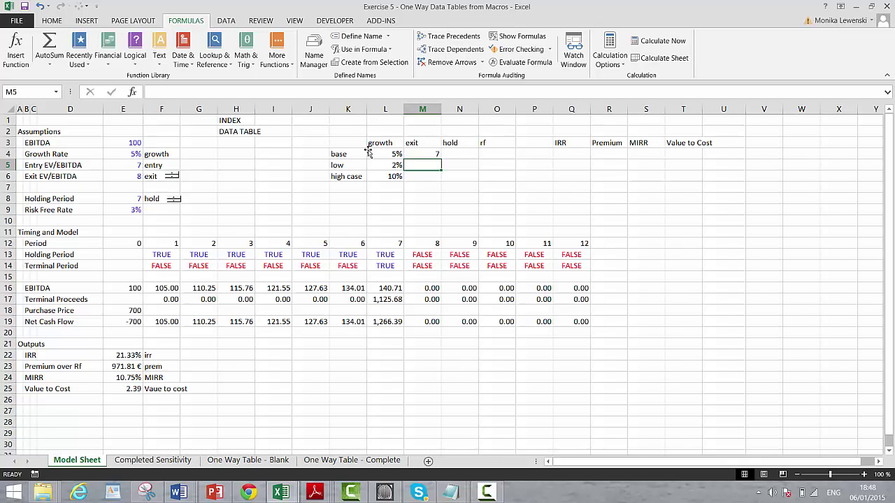
{"action": "type", "text": "5"}
{"action": "key", "text": "Return"}
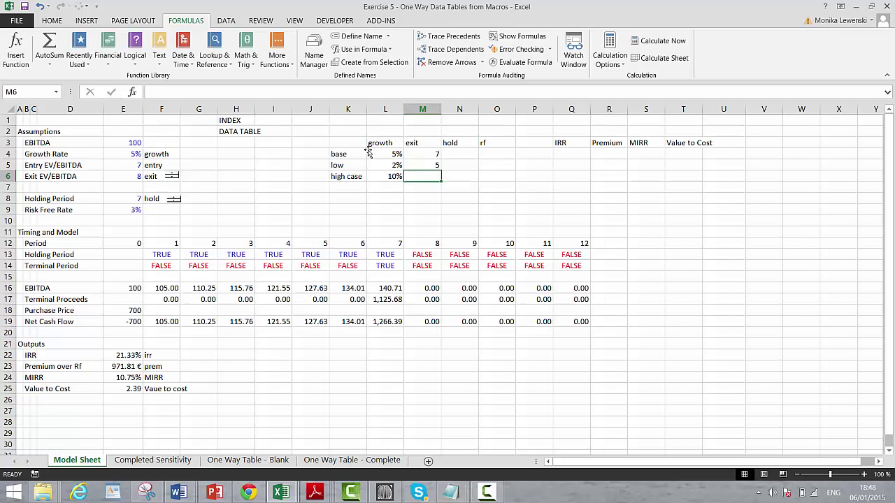
{"action": "type", "text": "10"}
{"action": "key", "text": "Return"}
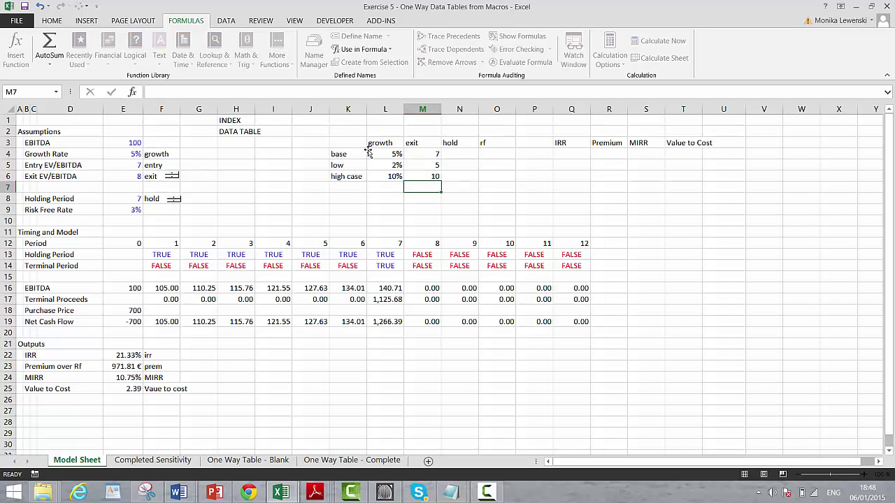
- Fill the hold column, N4 to N6, with 7 for base, 10 for low and 3 for high case
{"action": "key", "text": "Up"}
{"action": "key", "text": "Up"}
{"action": "key", "text": "Up"}
{"action": "key", "text": "Right"}
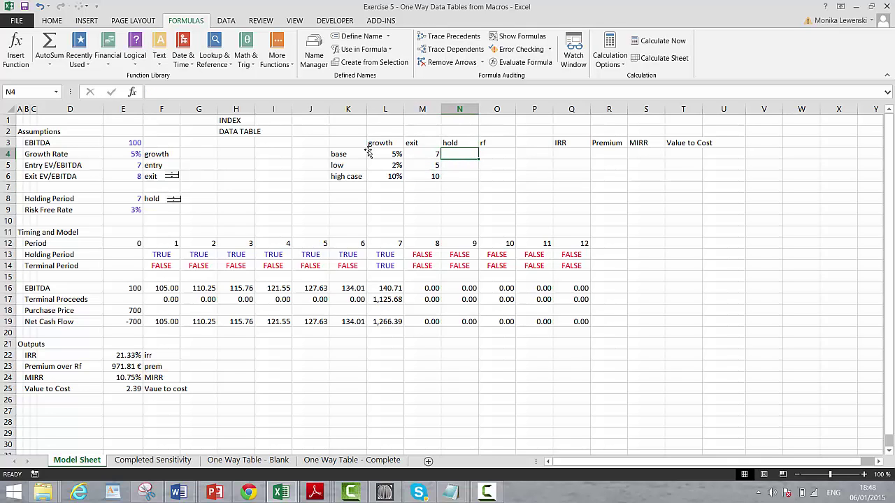
{"action": "type", "text": "7"}
{"action": "key", "text": "Return"}
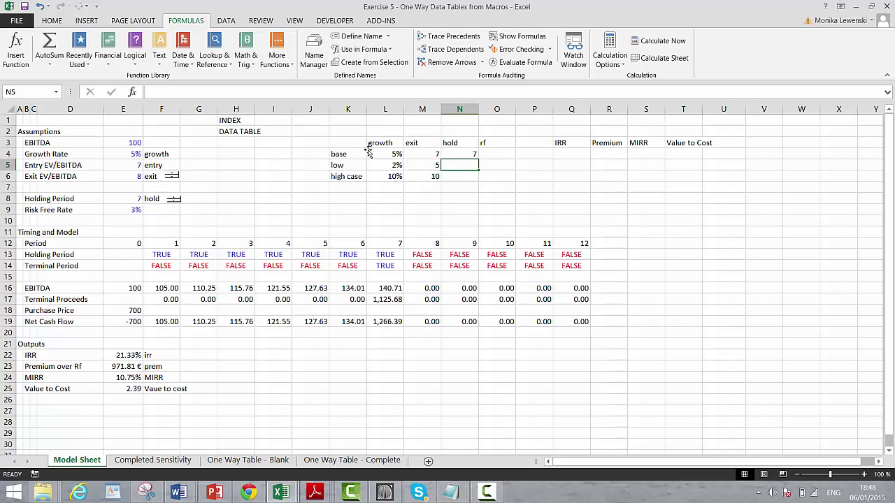
{"action": "type", "text": "10"}
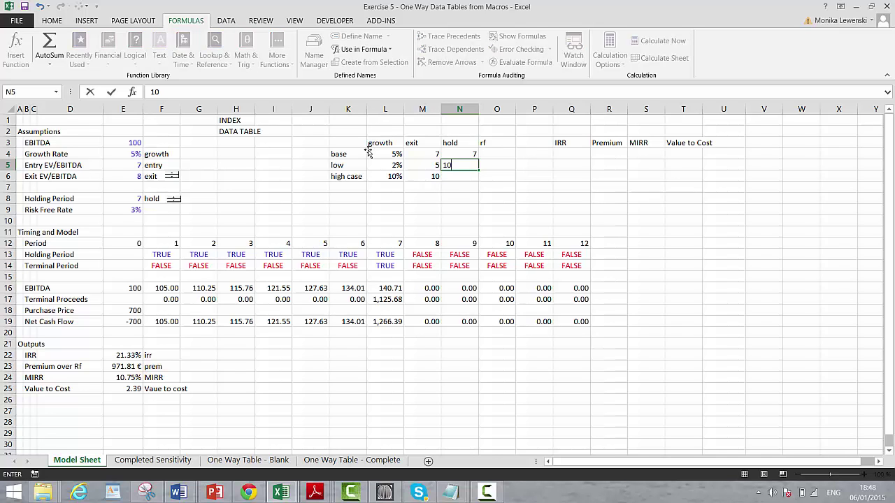
{"action": "key", "text": "Return"}
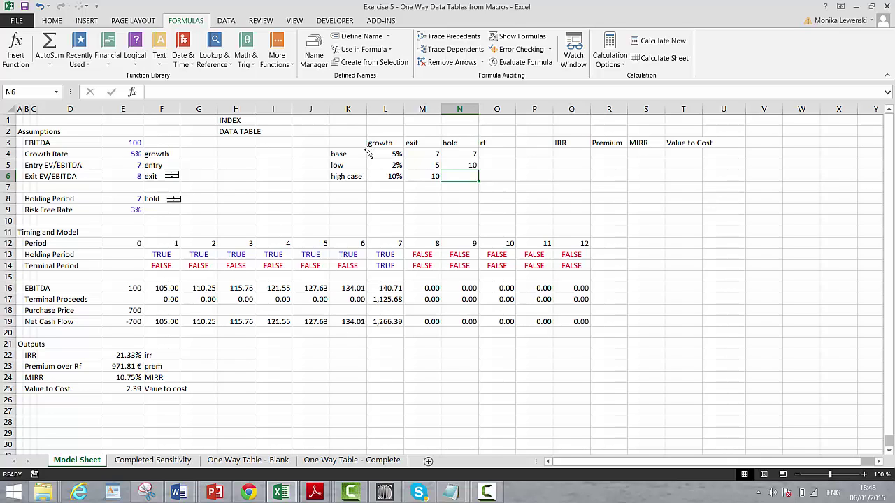
{"action": "type", "text": "3"}
{"action": "key", "text": "Return"}
- Replace the hold heading in N3 with Entry
{"action": "key", "text": "Up"}
{"action": "key", "text": "Up"}
{"action": "key", "text": "Up"}
{"action": "key", "text": "Up"}
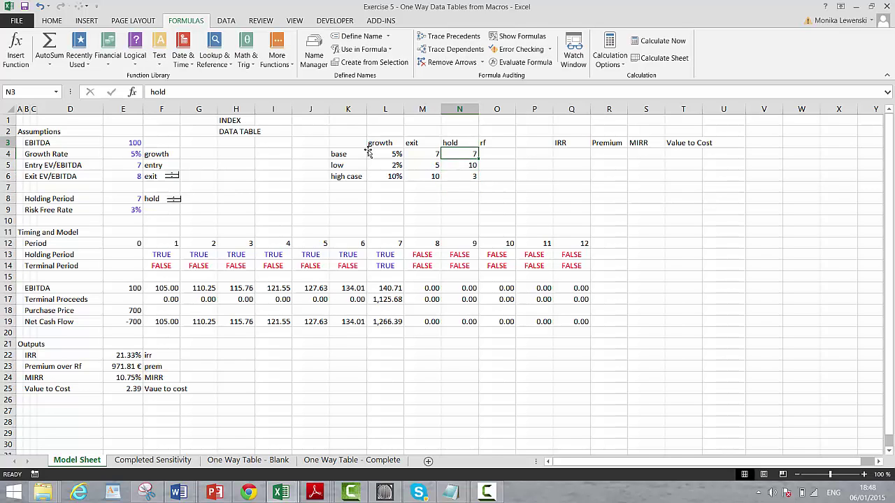
{"action": "key", "text": "Left"}
{"action": "key", "text": "Right"}
{"action": "key", "text": "Left"}
{"action": "key", "text": "Left"}
{"action": "key", "text": "Left"}
{"action": "key", "text": "Right"}
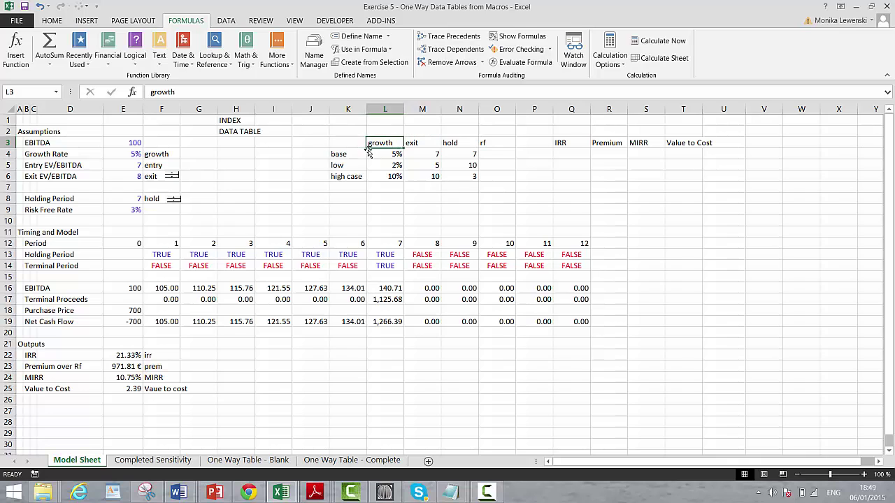
{"action": "key", "text": "Right"}
{"action": "key", "text": "Right"}
{"action": "key", "text": "Right"}
{"action": "key", "text": "Left"}
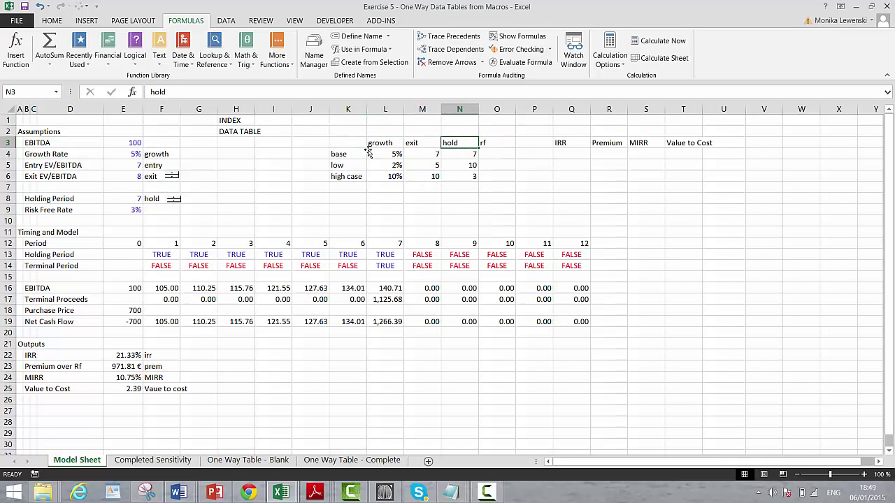
{"action": "type", "text": "En"}
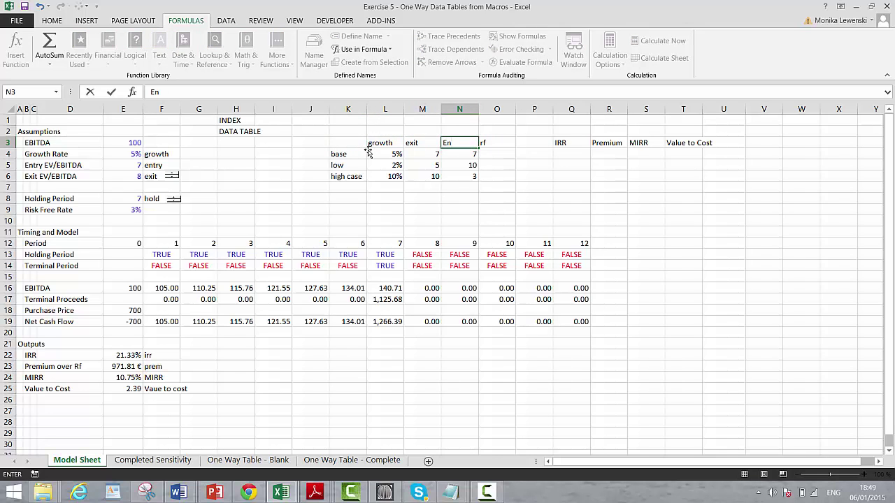
{"action": "type", "text": "try"}
{"action": "key", "text": "Return"}
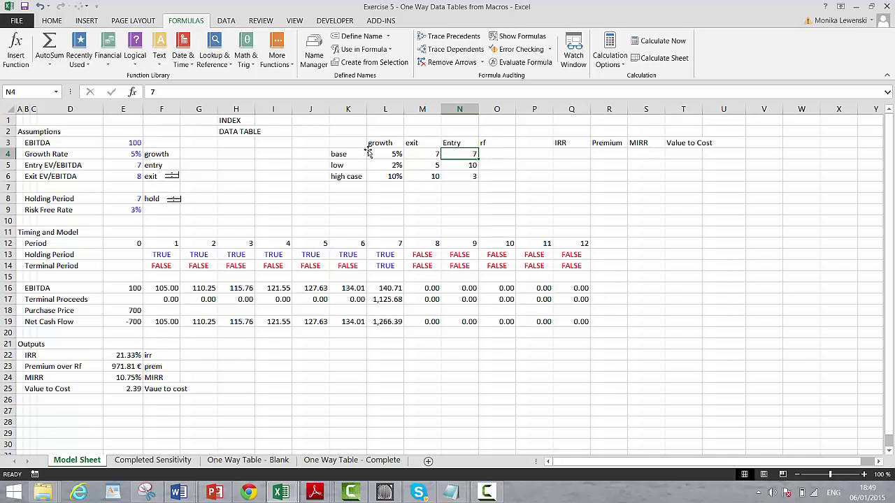
- Change the high case value in the Entry column, cell N6, to 6
{"action": "key", "text": "Down"}
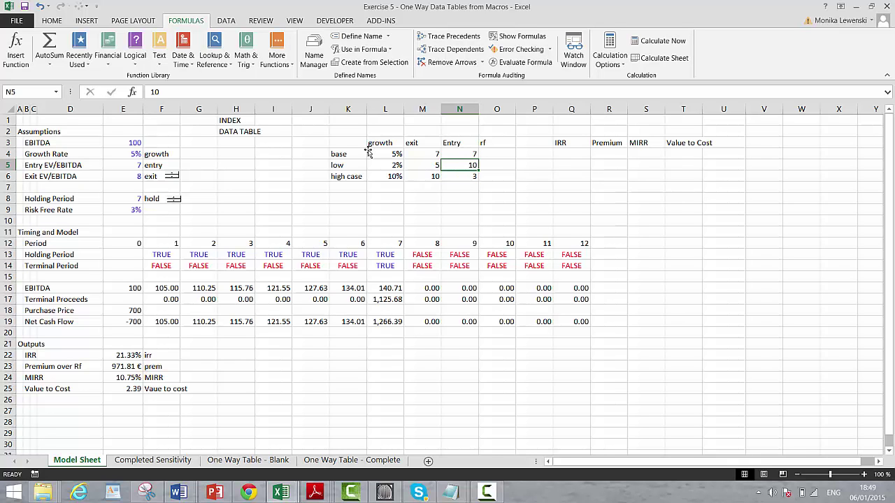
{"action": "key", "text": "Down"}
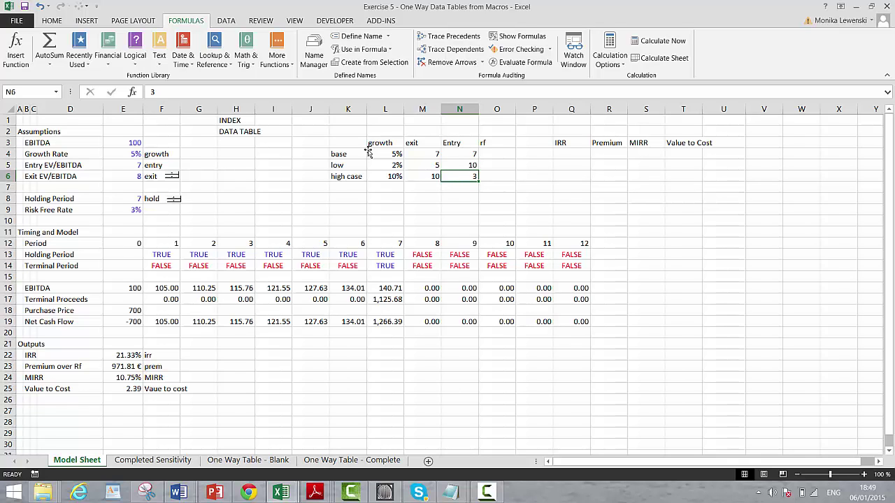
{"action": "type", "text": "6"}
{"action": "key", "text": "Return"}
- Enter the rf values in O4 to O6: 3% for base, 5% for low and 2% for high case
{"action": "key", "text": "Up"}
{"action": "key", "text": "Up"}
{"action": "key", "text": "Up"}
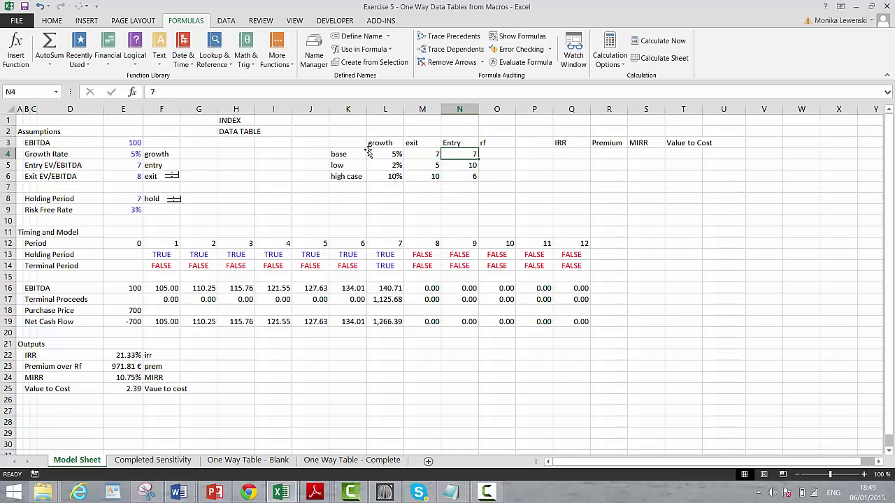
{"action": "key", "text": "Right"}
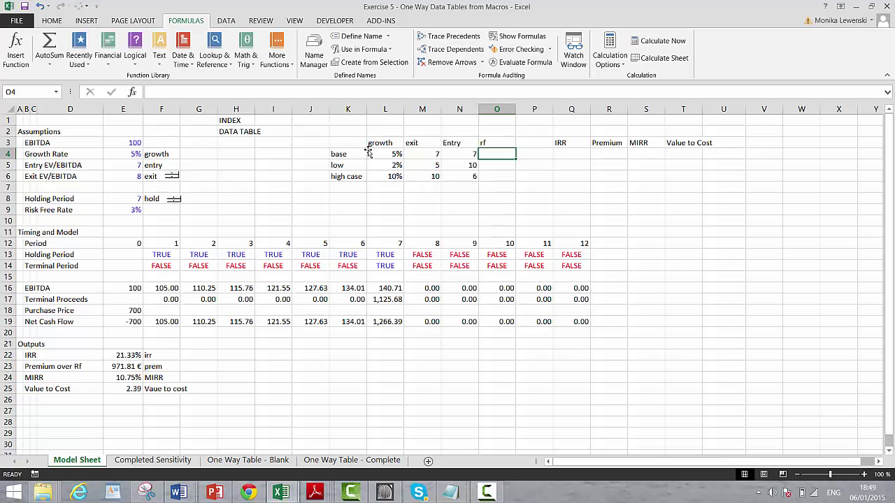
{"action": "type", "text": "3%"}
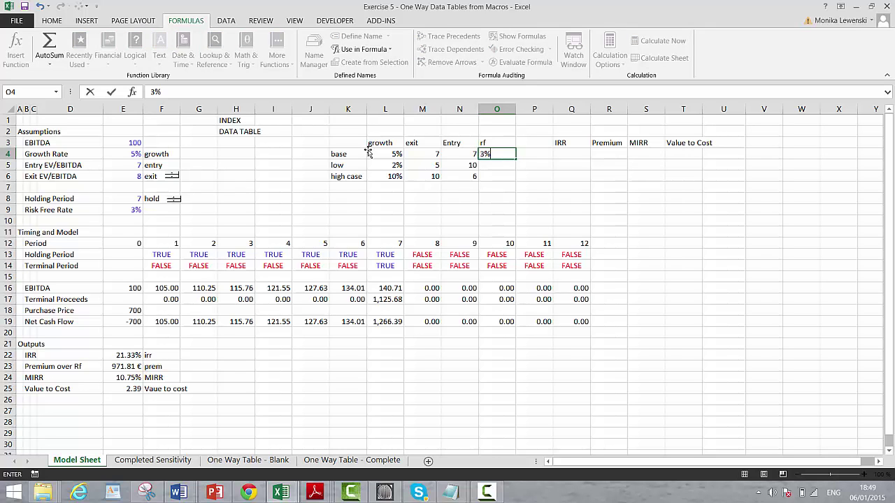
{"action": "key", "text": "Return"}
{"action": "type", "text": "5%"}
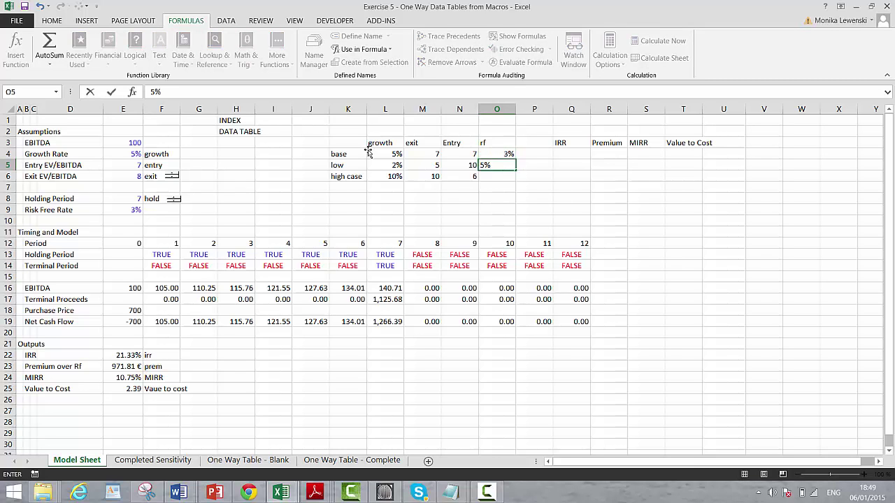
{"action": "key", "text": "Return"}
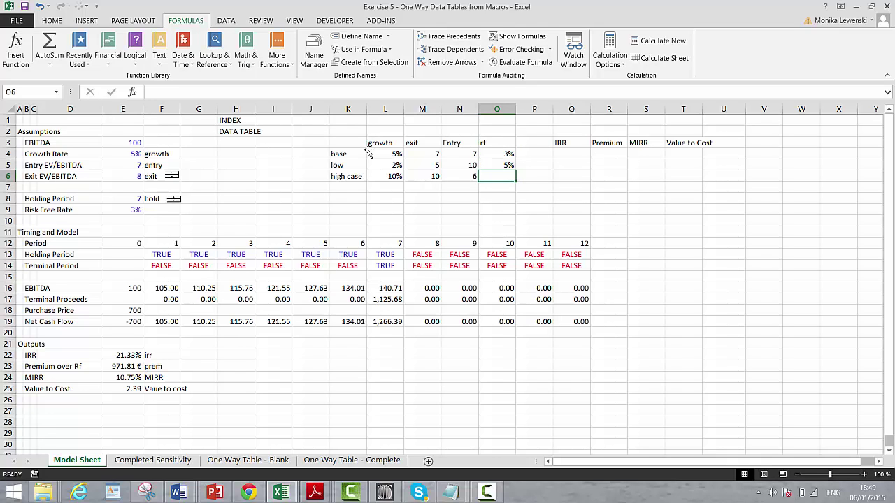
{"action": "type", "text": "2"}
{"action": "key", "text": "Return"}
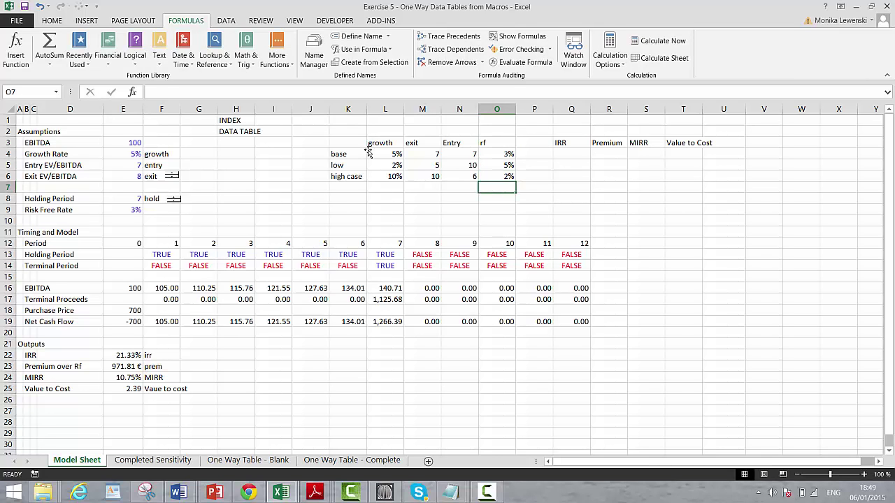
- Add the label Holding Period in cell K1 above the scenario table
{"action": "key", "text": "Up"}
{"action": "key", "text": "Up"}
{"action": "key", "text": "Up"}
{"action": "key", "text": "Up"}
{"action": "key", "text": "Up"}
{"action": "key", "text": "Up"}
{"action": "key", "text": "Left"}
{"action": "key", "text": "Left"}
{"action": "key", "text": "Left"}
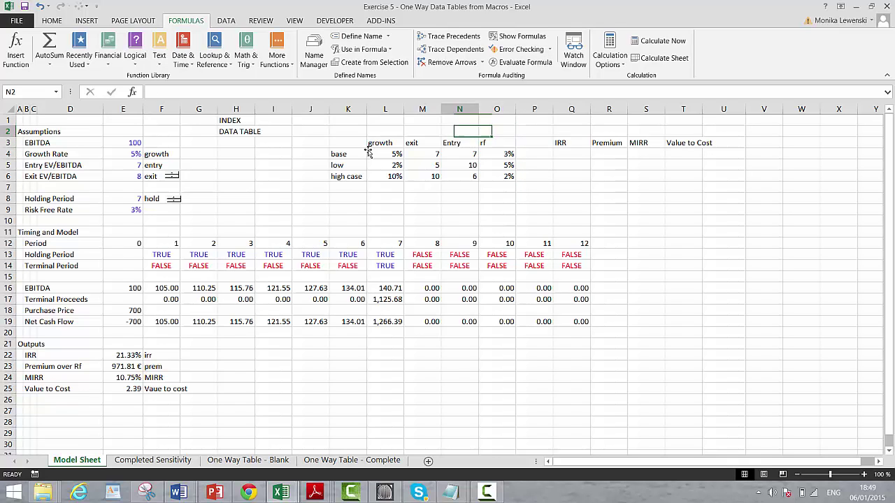
{"action": "key", "text": "Left"}
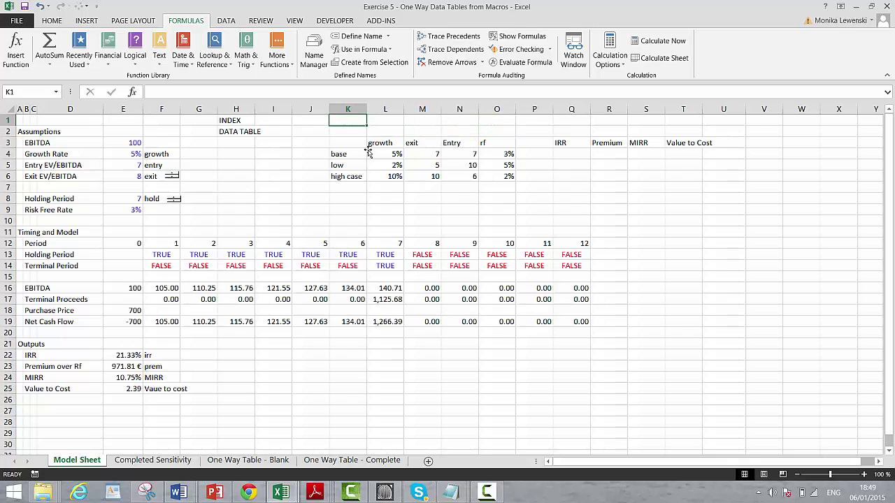
{"action": "type", "text": "Hold"}
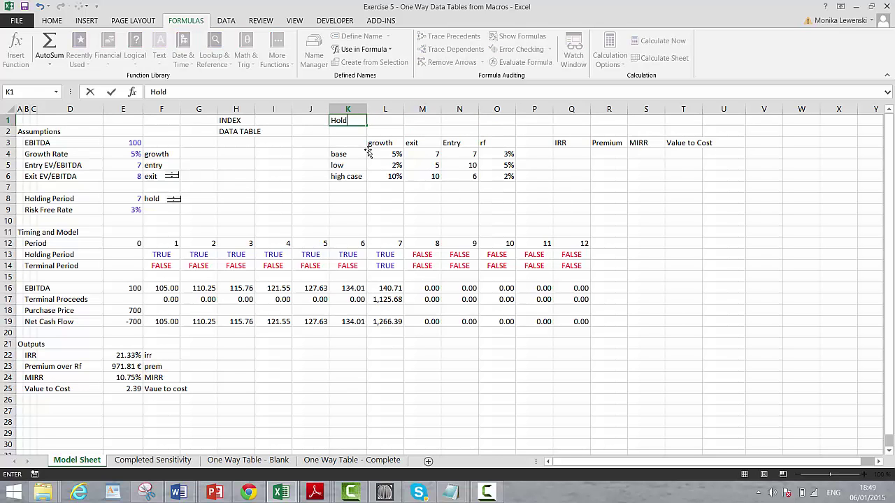
{"action": "type", "text": "ing Period"}
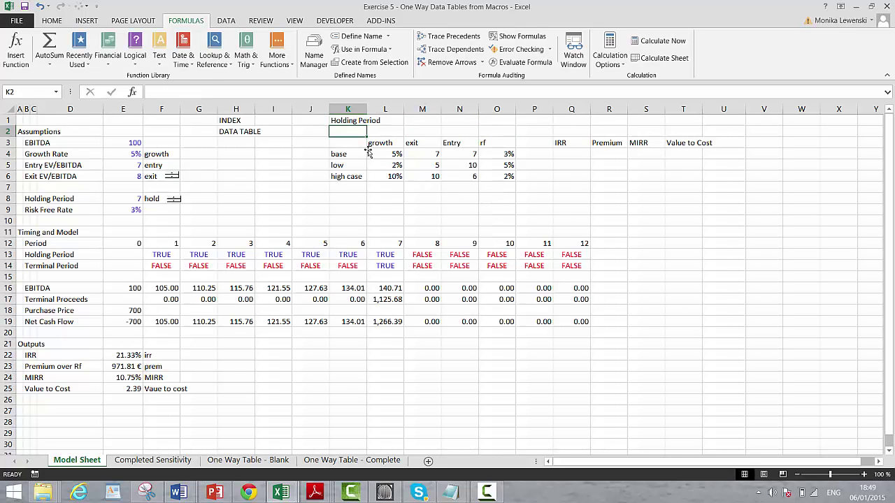
- Link cell M1 to the model's Holding Period assumption in E8
{"action": "key", "text": "Right"}
{"action": "key", "text": "Right"}
{"action": "type", "text": "="}
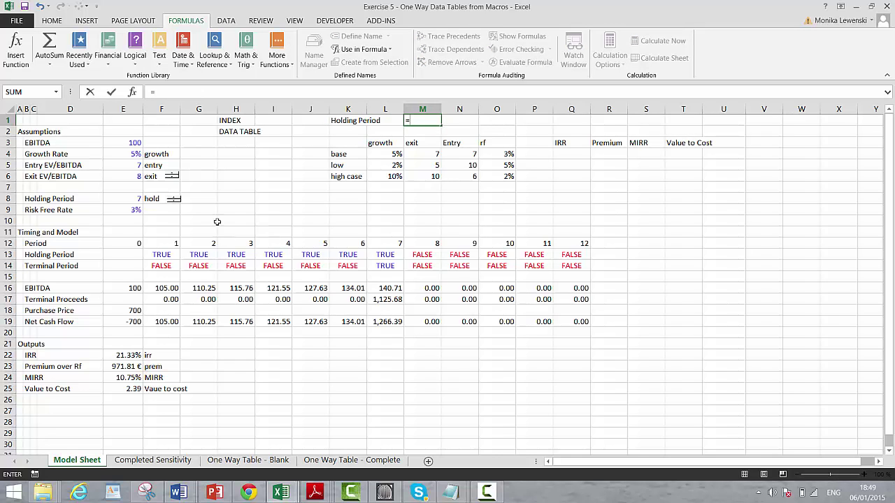
{"action": "left_click", "coordinate": [132, 201]}
{"action": "key", "text": "ctrl+Return"}
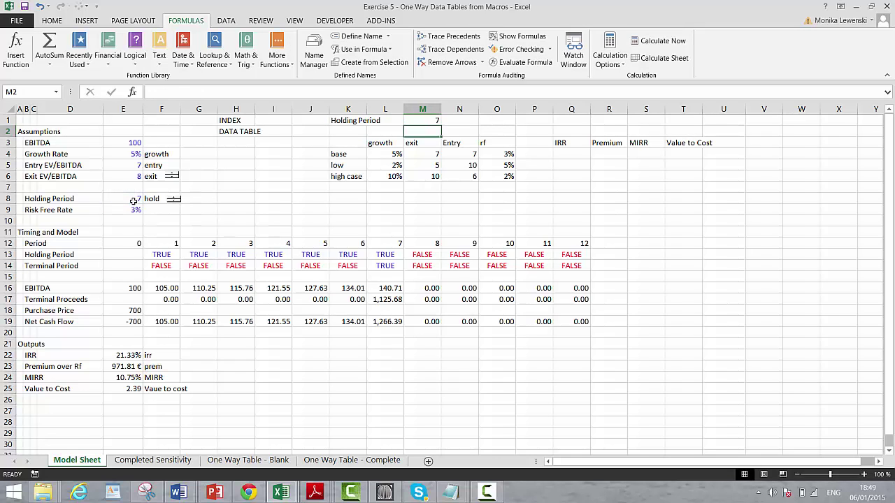
- Copy the holding period spinner from row 8 and paste it at cell N1, beside the linked value
{"action": "key", "text": "Right"}
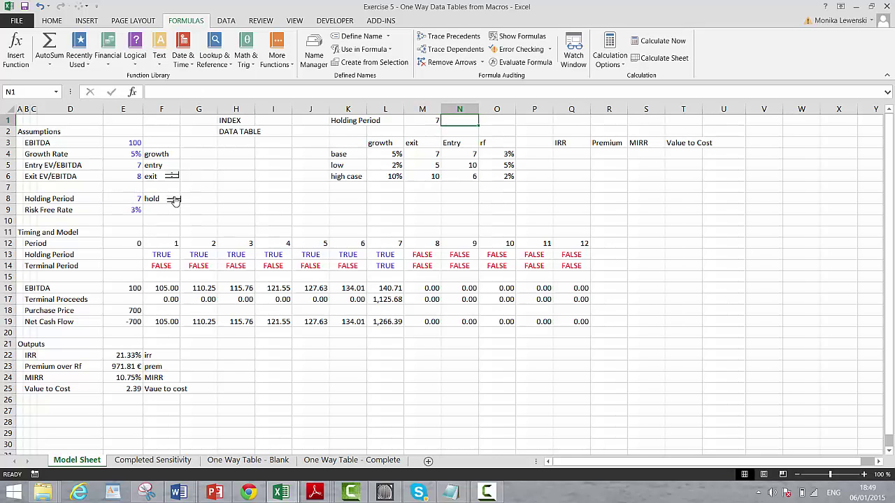
{"action": "right_click", "coordinate": [176, 200]}
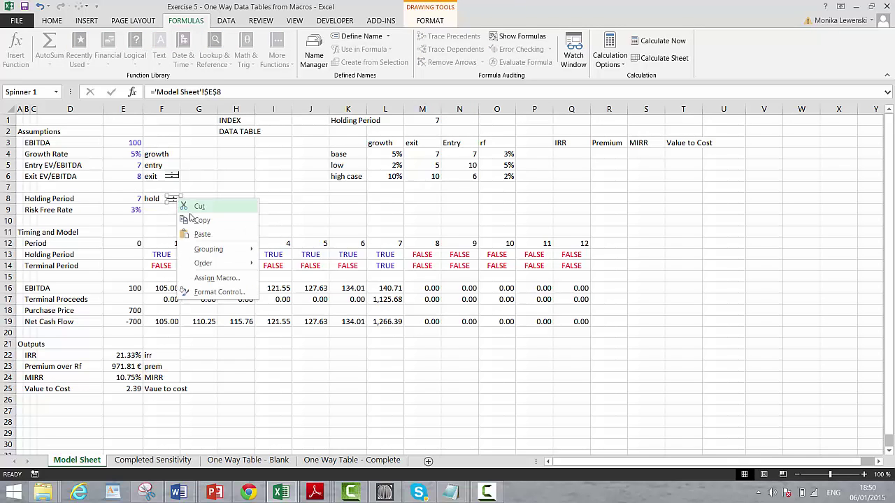
{"action": "left_click", "coordinate": [191, 220]}
{"action": "left_click", "coordinate": [468, 122]}
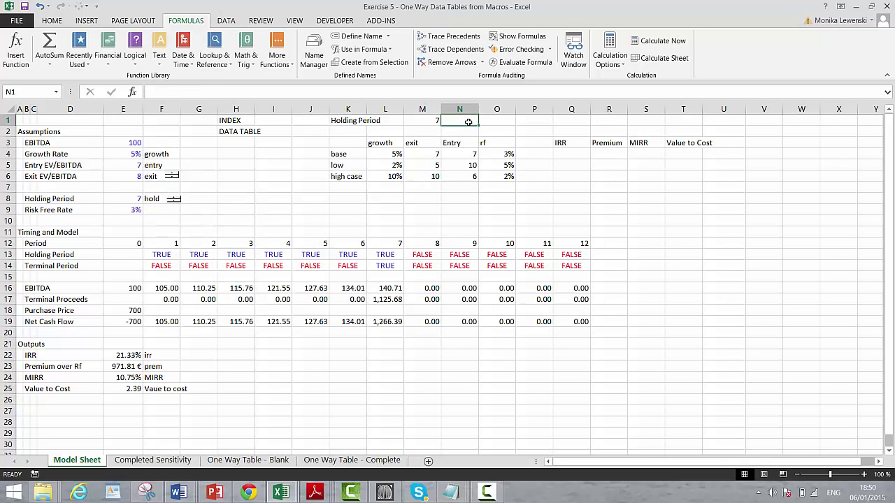
{"action": "key", "text": "ctrl+v"}
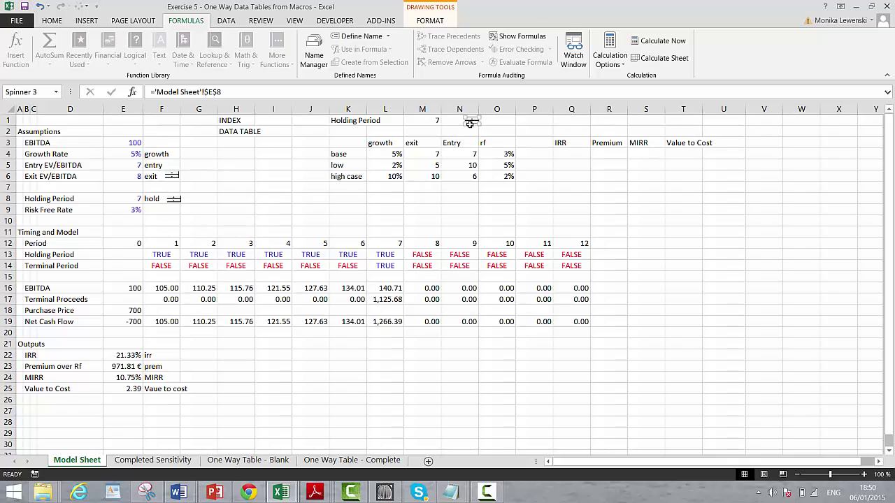
- Align the holding period spinner within N1 and paste a copy of the exit multiple spinner beside the entry label in F5
{"action": "left_click_drag", "start_coordinate": [472, 121], "coordinate": [458, 120]}
{"action": "right_click", "coordinate": [171, 175]}
{"action": "key", "text": "Escape"}
{"action": "right_click", "coordinate": [172, 176]}
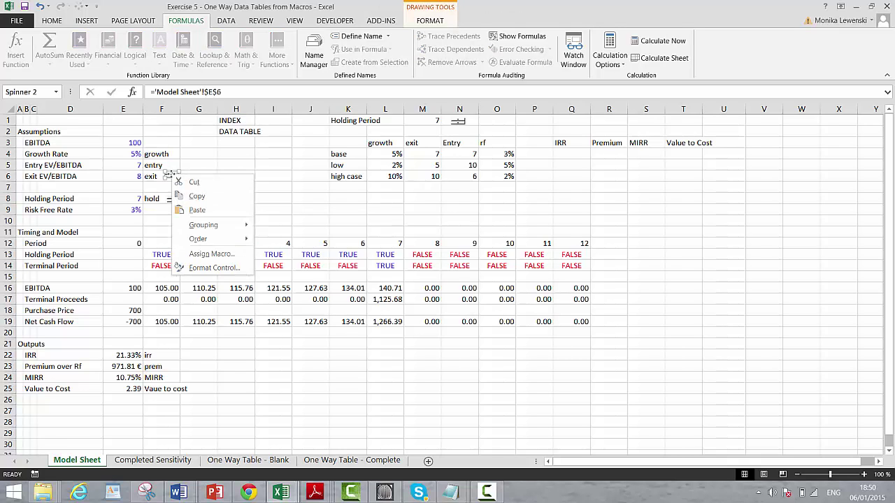
{"action": "left_click", "coordinate": [188, 197]}
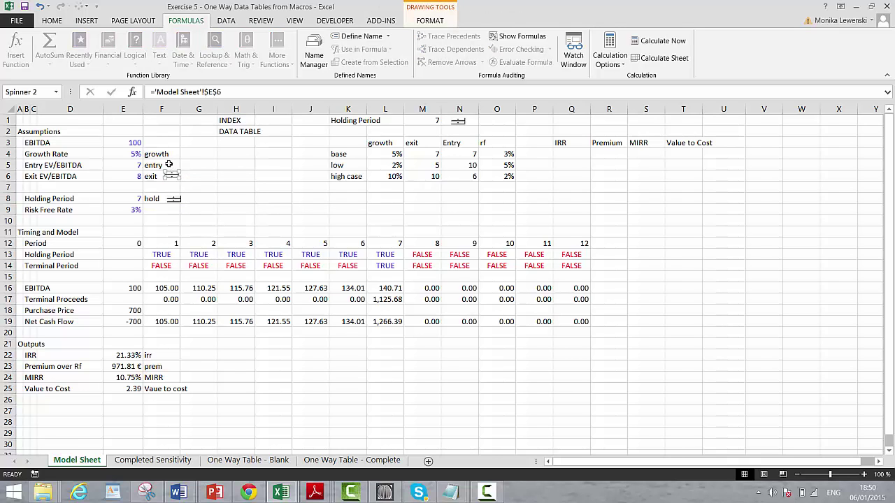
{"action": "left_click", "coordinate": [168, 164]}
{"action": "key", "text": "ctrl+v"}
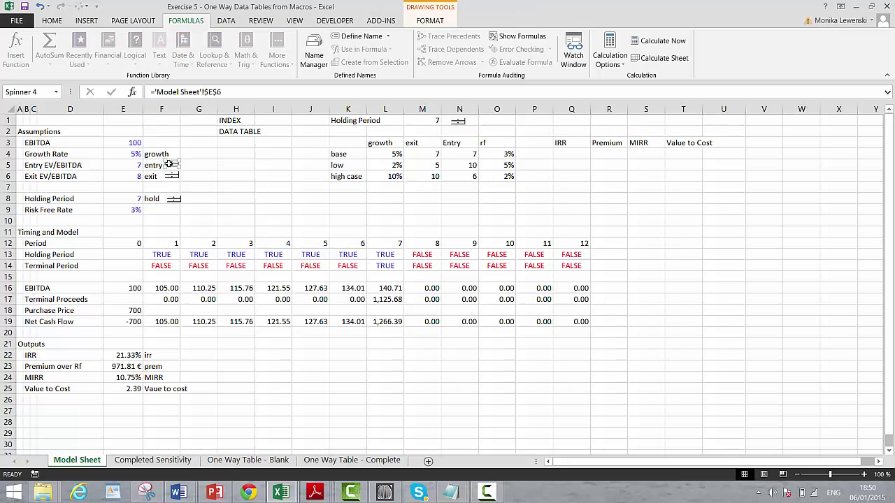
- Link the copied spinner to the Entry EV/EBITDA assumption in E5 and set the entry multiple to 7 with it
{"action": "left_click", "coordinate": [226, 92]}
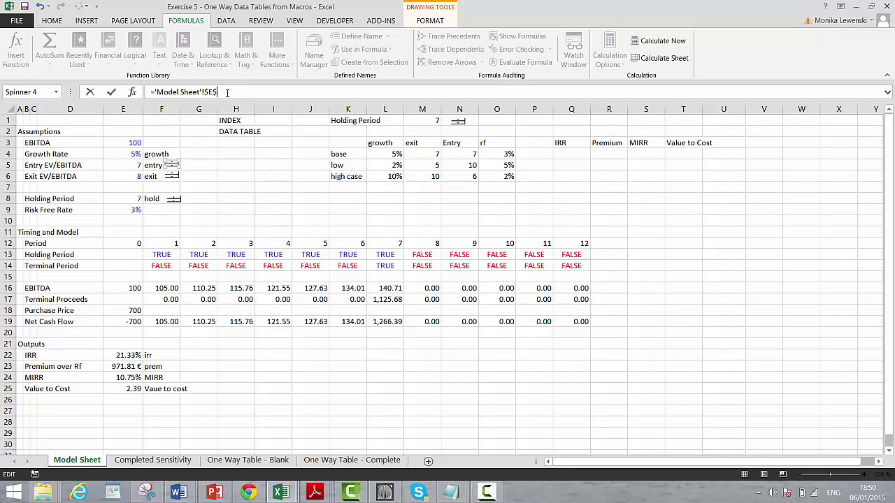
{"action": "left_click", "coordinate": [245, 178]}
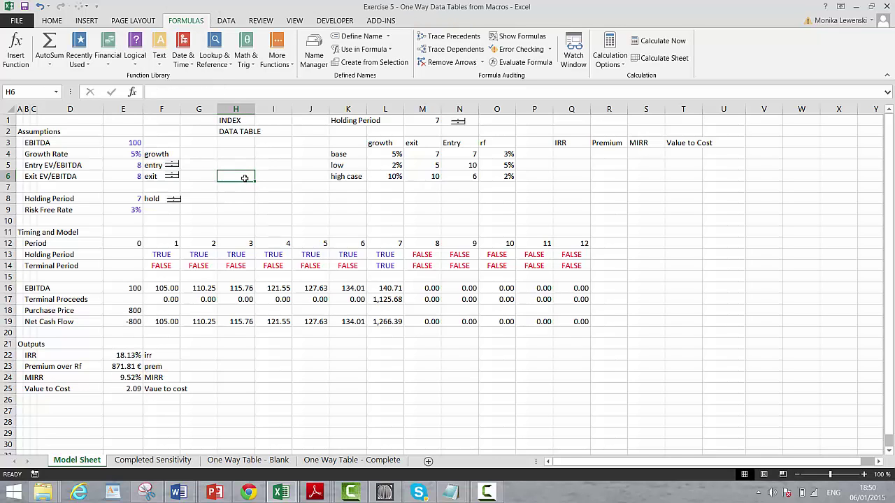
{"action": "left_click", "coordinate": [172, 169]}
{"action": "left_click", "coordinate": [336, 198]}
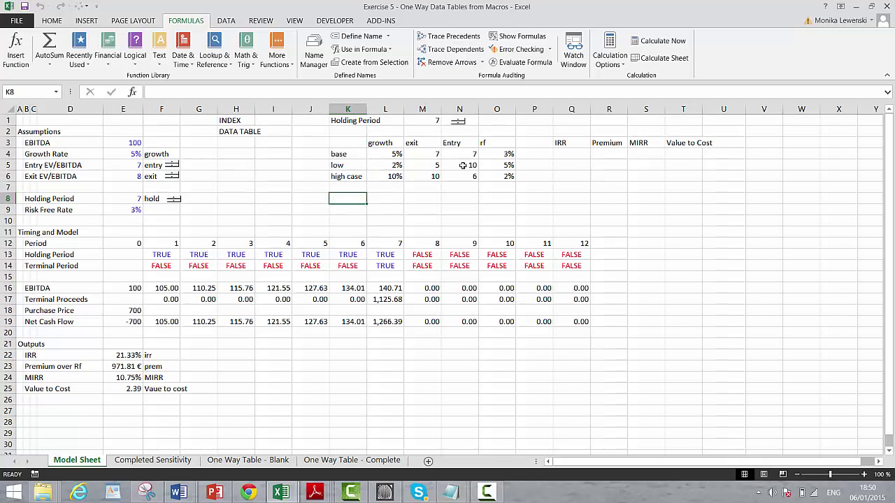
- Move the IRR, Premium, MIRR and Value to Cost headings from row 3 up to row 2, starting at Q2
{"action": "left_click", "coordinate": [559, 142]}
{"action": "key", "text": "shift+Right"}
{"action": "key", "text": "shift+Right"}
{"action": "key", "text": "shift+Right"}
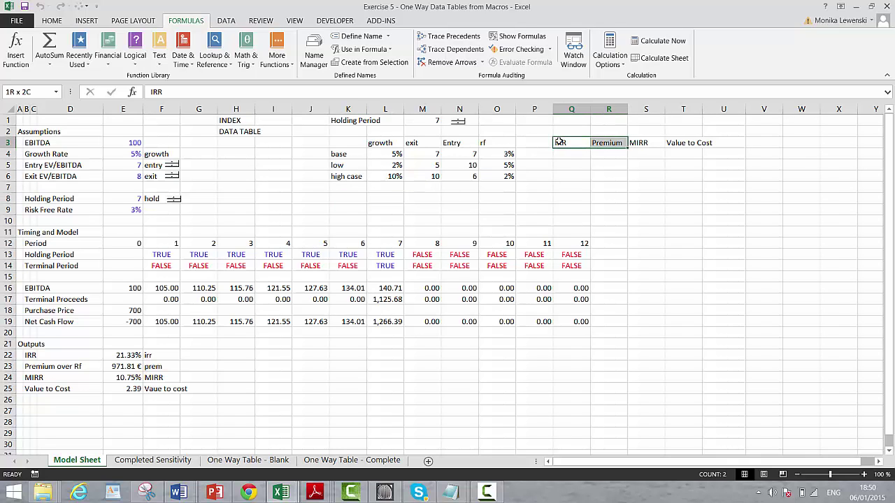
{"action": "key", "text": "ctrl+c"}
{"action": "key", "text": "Up"}
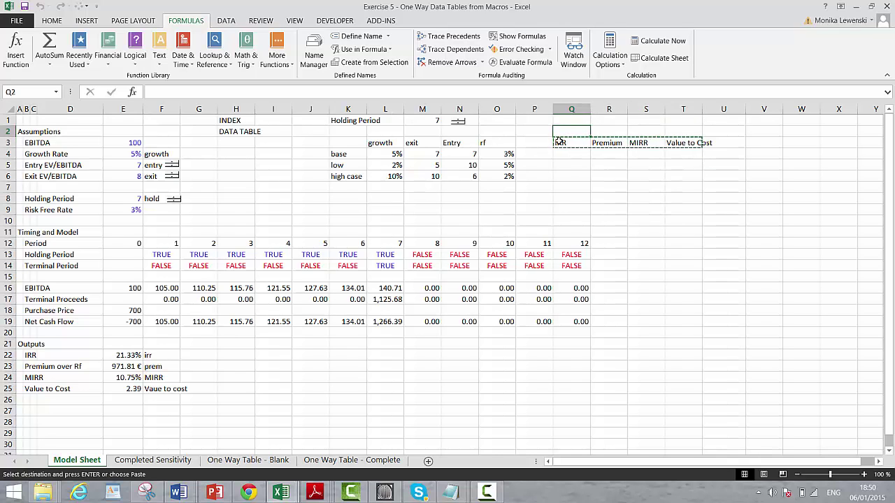
{"action": "key", "text": "ctrl+v"}
- Move the growth, exit, Entry and rf headings from L3:O3 up to L2:O2
{"action": "key", "text": "Down"}
{"action": "key", "text": "Left"}
{"action": "key", "text": "Left"}
{"action": "key", "text": "Left"}
{"action": "key", "text": "Left"}
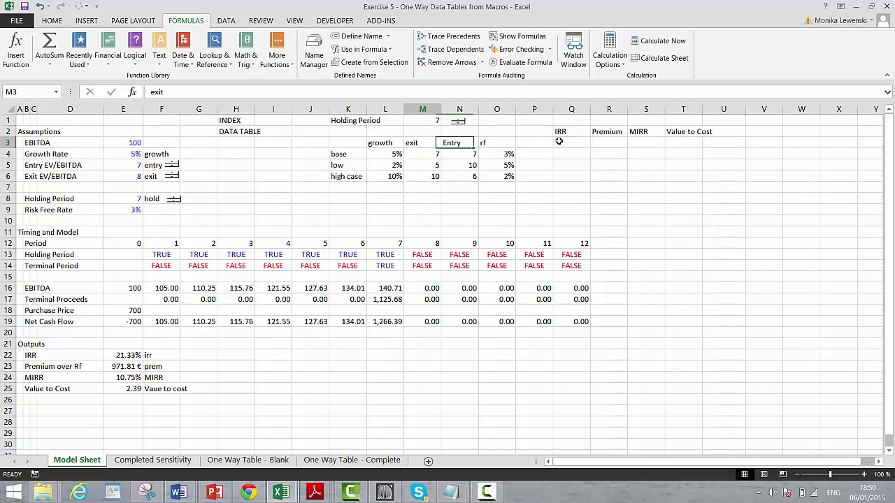
{"action": "key", "text": "Right"}
{"action": "key", "text": "Right"}
{"action": "key", "text": "Right"}
{"action": "key", "text": "Right"}
{"action": "key", "text": "Left"}
{"action": "key", "text": "Left"}
{"action": "key", "text": "Left"}
{"action": "key", "text": "Left"}
{"action": "key", "text": "Left"}
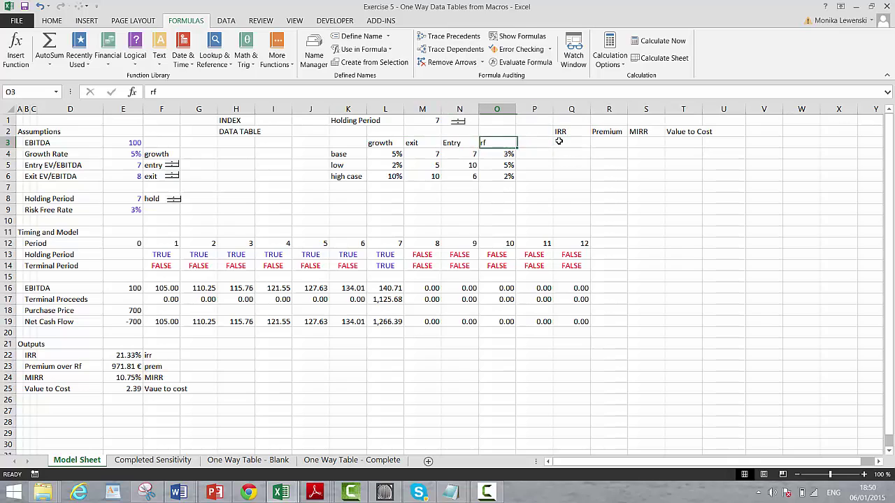
{"action": "key", "text": "shift+Right"}
{"action": "key", "text": "shift+Right"}
{"action": "key", "text": "shift+Right"}
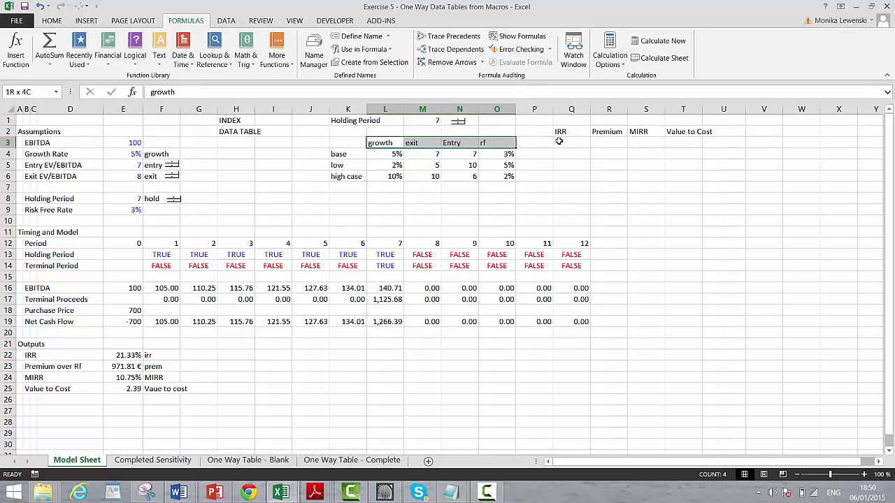
{"action": "key", "text": "ctrl+x"}
{"action": "key", "text": "Up"}
{"action": "key", "text": "ctrl+v"}
{"action": "key", "text": "Down"}
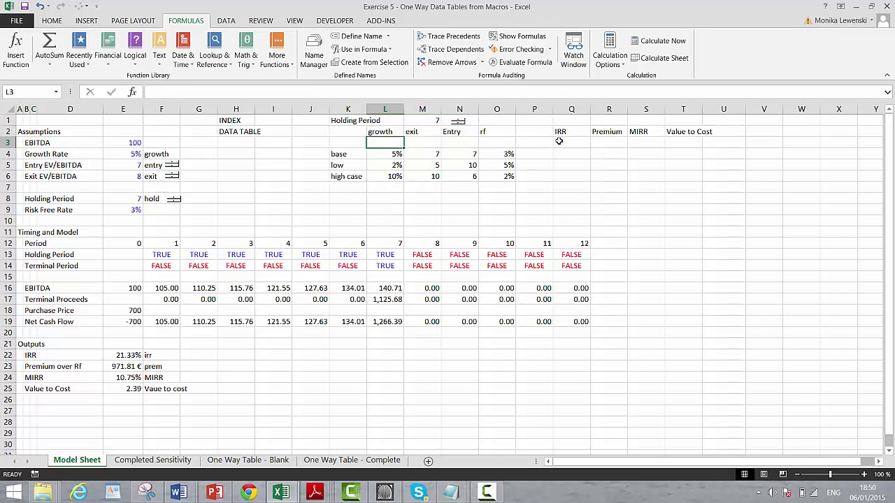
- Look over the empty row 3 between the input and output headings and the scenario cases
{"action": "key", "text": "Left"}
{"action": "key", "text": "Left"}
{"action": "key", "text": "Left"}
{"action": "key", "text": "Left"}
{"action": "key", "text": "Right"}
{"action": "key", "text": "Right"}
{"action": "key", "text": "Right"}
{"action": "key", "text": "Right"}
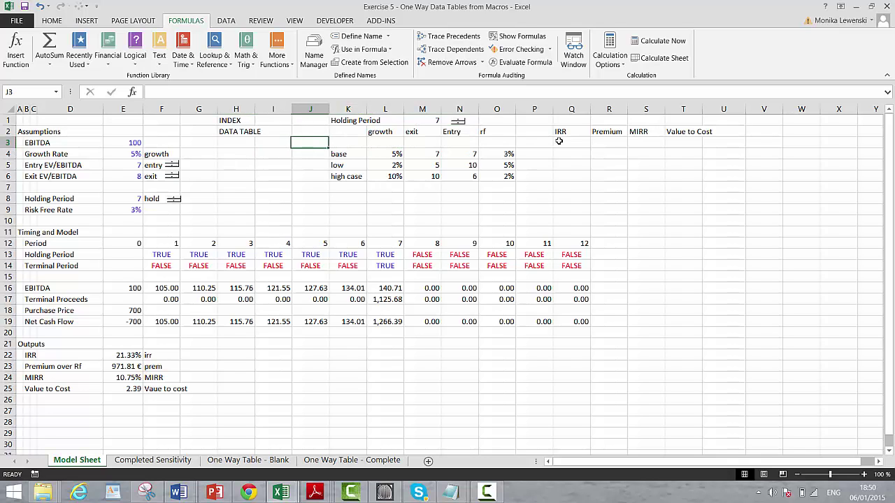
{"action": "key", "text": "Right"}
{"action": "key", "text": "Right"}
{"action": "key", "text": "Right"}
{"action": "key", "text": "Right"}
{"action": "key", "text": "Right"}
{"action": "key", "text": "Left"}
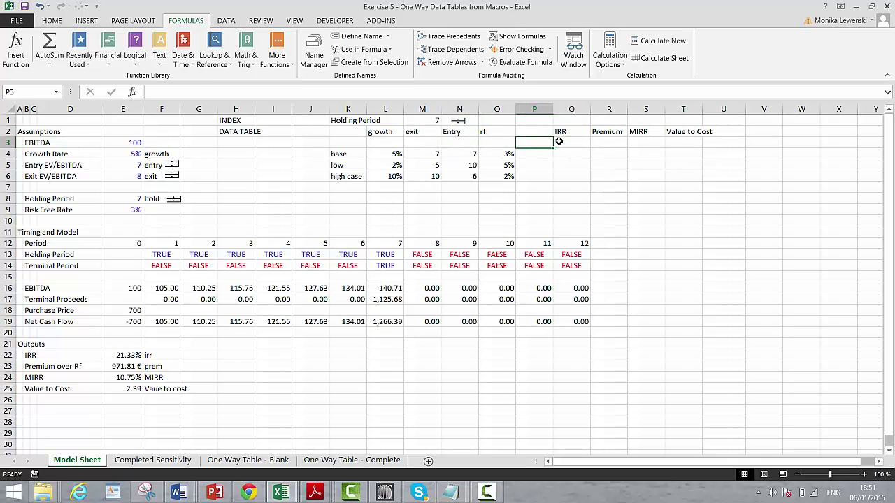
- Examine the linked holding period in M1 and the free range K8:O8 below the scenario cases
{"action": "key", "text": "Down"}
{"action": "key", "text": "Down"}
{"action": "key", "text": "Down"}
{"action": "key", "text": "Down"}
{"action": "key", "text": "Down"}
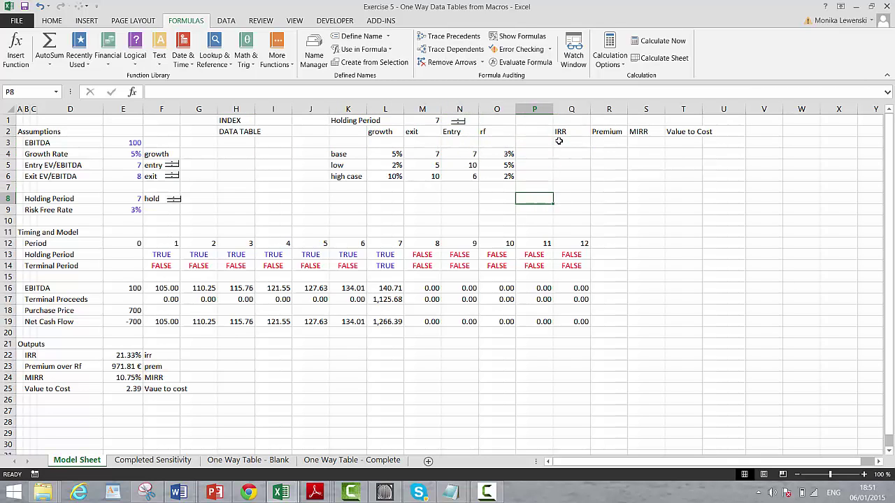
{"action": "key", "text": "Left"}
{"action": "key", "text": "Left"}
{"action": "key", "text": "Left"}
{"action": "key", "text": "Up"}
{"action": "key", "text": "Up"}
{"action": "key", "text": "Up"}
{"action": "key", "text": "Up"}
{"action": "key", "text": "Up"}
{"action": "key", "text": "Up"}
{"action": "key", "text": "Up"}
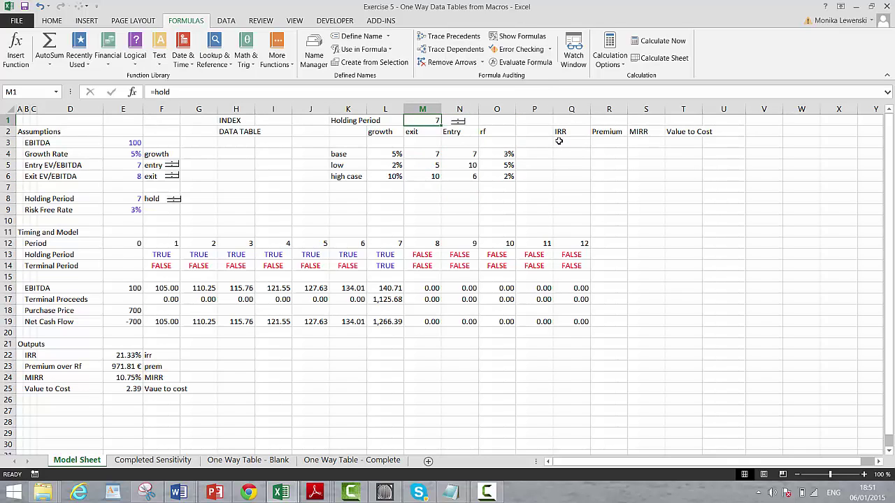
{"action": "key", "text": "Down"}
{"action": "key", "text": "Down"}
{"action": "key", "text": "Down"}
{"action": "key", "text": "Down"}
{"action": "key", "text": "Down"}
{"action": "key", "text": "Down"}
{"action": "key", "text": "Down"}
{"action": "key", "text": "Left"}
{"action": "key", "text": "Left"}
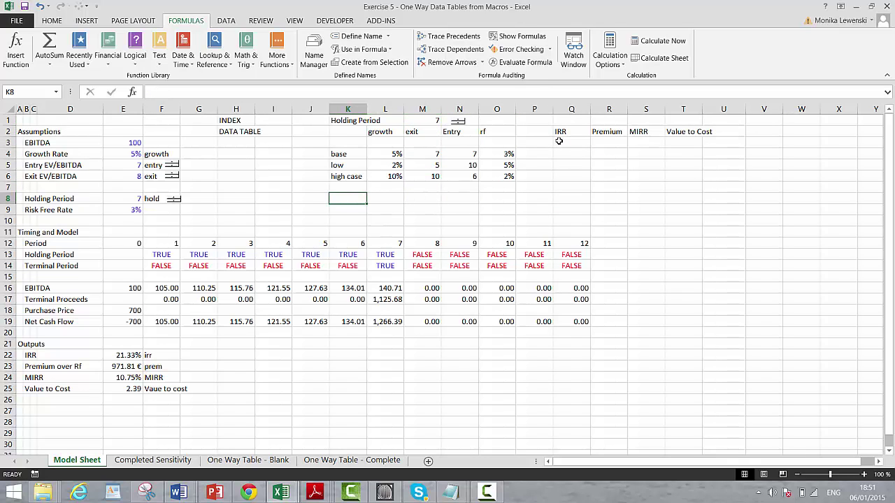
{"action": "key", "text": "shift+Right"}
{"action": "key", "text": "shift+Right"}
{"action": "key", "text": "shift+Right"}
{"action": "key", "text": "shift+Right"}
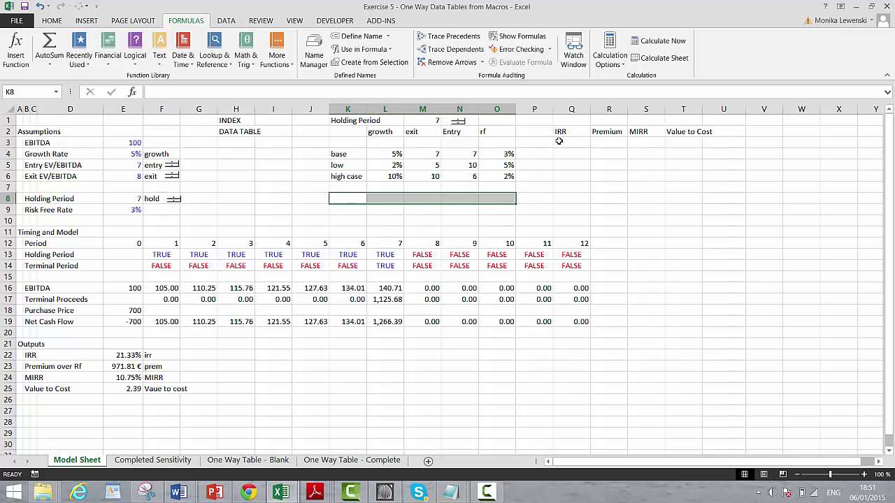
- Insert a new blank row above the Holding Period row at the top of the sheet
{"action": "key", "text": "Up"}
{"action": "key", "text": "Up"}
{"action": "key", "text": "Up"}
{"action": "key", "text": "Up"}
{"action": "key", "text": "Up"}
{"action": "key", "text": "Up"}
{"action": "key", "text": "Up"}
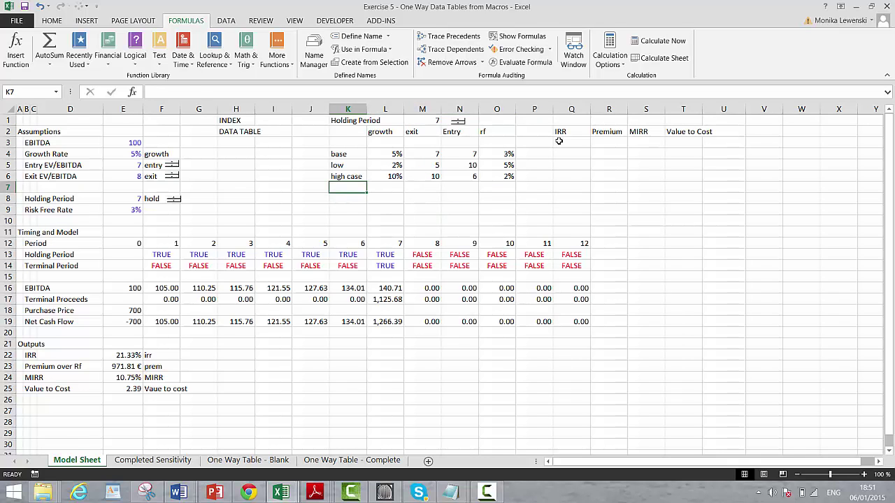
{"action": "key", "text": "shift+space"}
{"action": "key", "text": "ctrl+plus"}
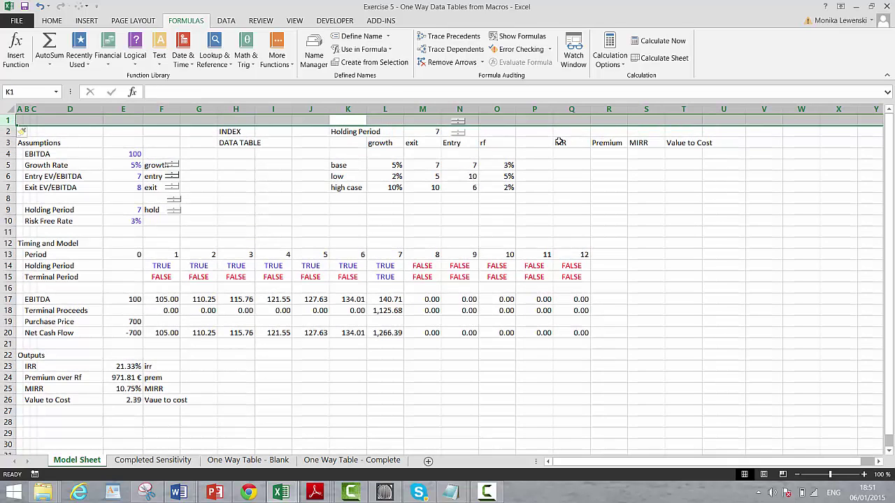
- Add the label Code Number in K1 and enter 1 as its value in M1
{"action": "key", "text": "Right"}
{"action": "key", "text": "Left"}
{"action": "type", "text": "Co"}
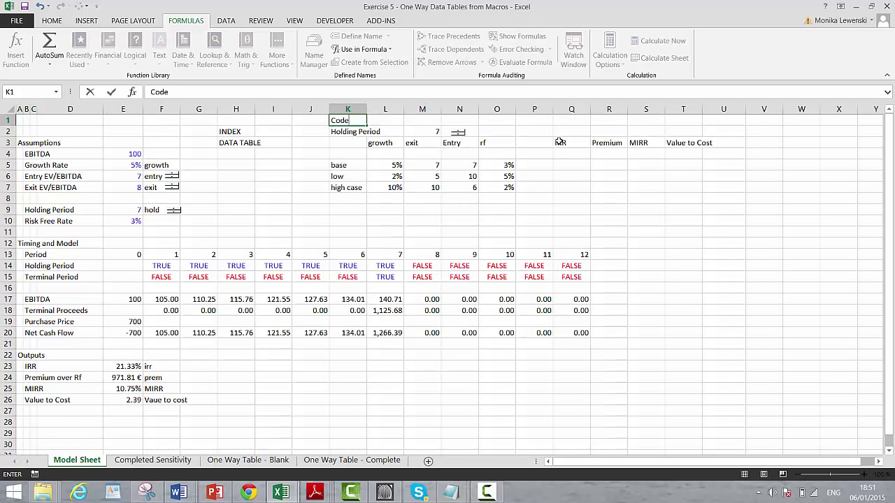
{"action": "type", "text": "de Number"}
{"action": "key", "text": "Return"}
{"action": "key", "text": "Up"}
{"action": "key", "text": "Right"}
{"action": "key", "text": "Right"}
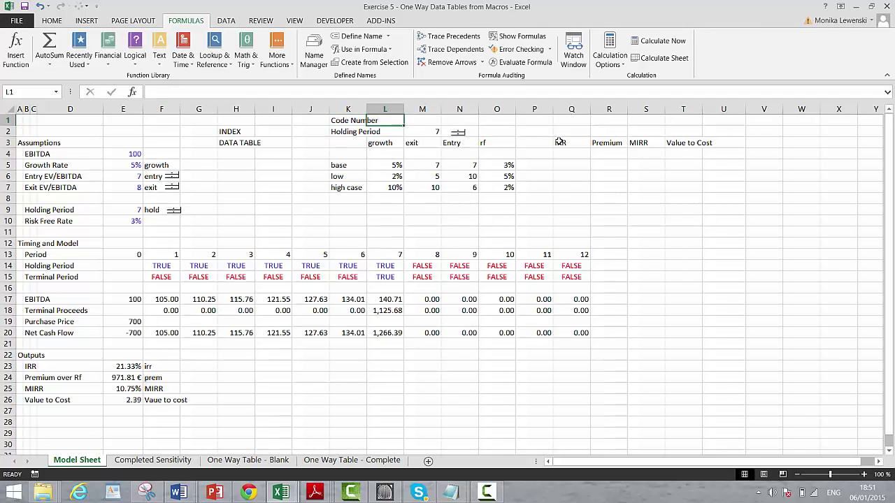
{"action": "type", "text": "1"}
{"action": "key", "text": "ctrl+Return"}
- Examine the base case inputs in row 5 and the free range K9:O9 below the scenario cases
{"action": "key", "text": "Down"}
{"action": "key", "text": "Down"}
{"action": "key", "text": "Down"}
{"action": "key", "text": "Down"}
{"action": "key", "text": "Down"}
{"action": "key", "text": "Down"}
{"action": "key", "text": "Down"}
{"action": "key", "text": "Down"}
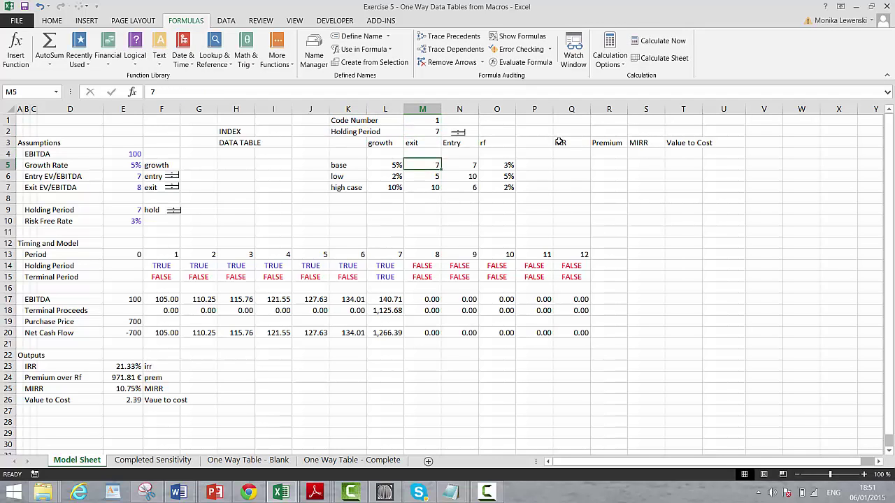
{"action": "key", "text": "Left"}
{"action": "key", "text": "Left"}
{"action": "key", "text": "shift+Right"}
{"action": "key", "text": "shift+Right"}
{"action": "key", "text": "shift+Right"}
{"action": "key", "text": "shift+Right"}
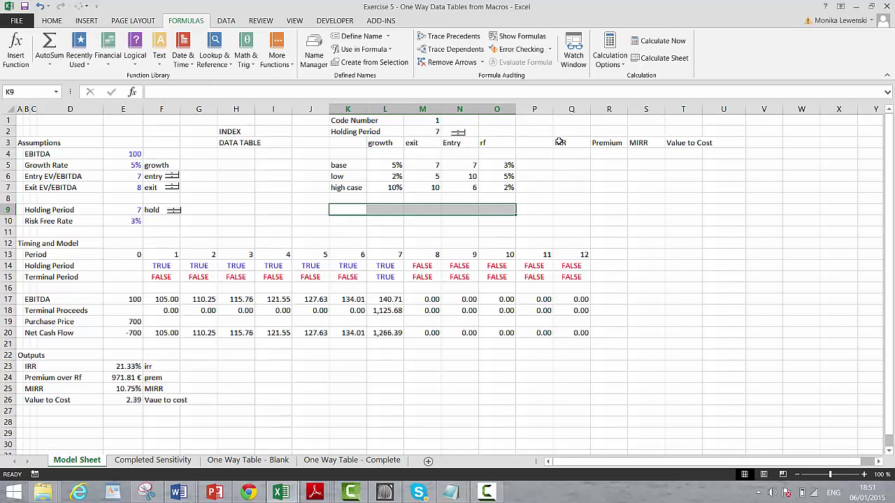
- Set the Code Number in M1 to 2
{"action": "key", "text": "Left"}
{"action": "key", "text": "Right"}
{"action": "key", "text": "Up"}
{"action": "key", "text": "Up"}
{"action": "key", "text": "Up"}
{"action": "key", "text": "Up"}
{"action": "key", "text": "Up"}
{"action": "key", "text": "Up"}
{"action": "key", "text": "Up"}
{"action": "key", "text": "Up"}
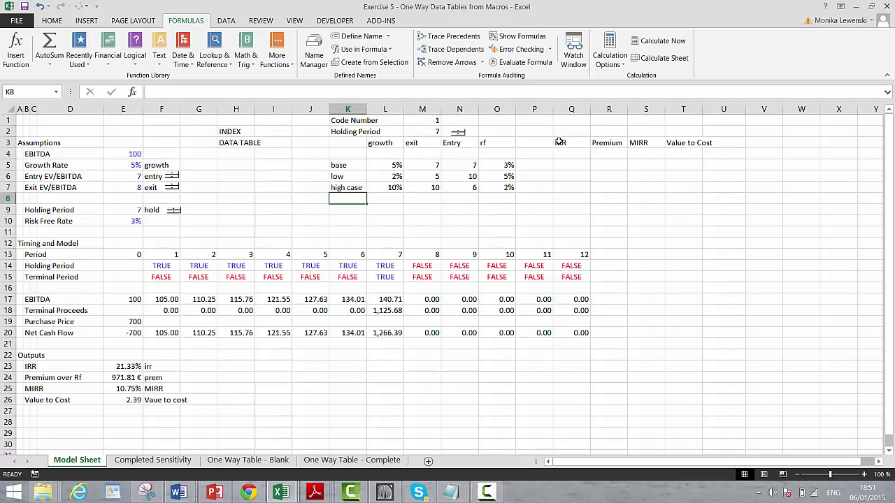
{"action": "key", "text": "Right"}
{"action": "key", "text": "Right"}
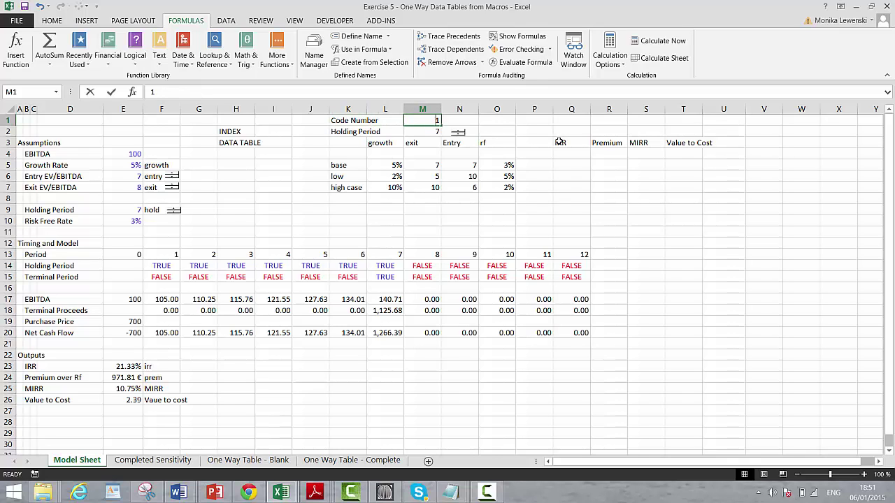
{"action": "type", "text": "2"}
{"action": "key", "text": "Return"}
- Examine the low case inputs in row 6 and the free range K9:O9 beneath the scenario table
{"action": "key", "text": "Down"}
{"action": "key", "text": "Down"}
{"action": "key", "text": "Down"}
{"action": "key", "text": "Down"}
{"action": "key", "text": "Down"}
{"action": "key", "text": "Down"}
{"action": "key", "text": "Up"}
{"action": "key", "text": "Up"}
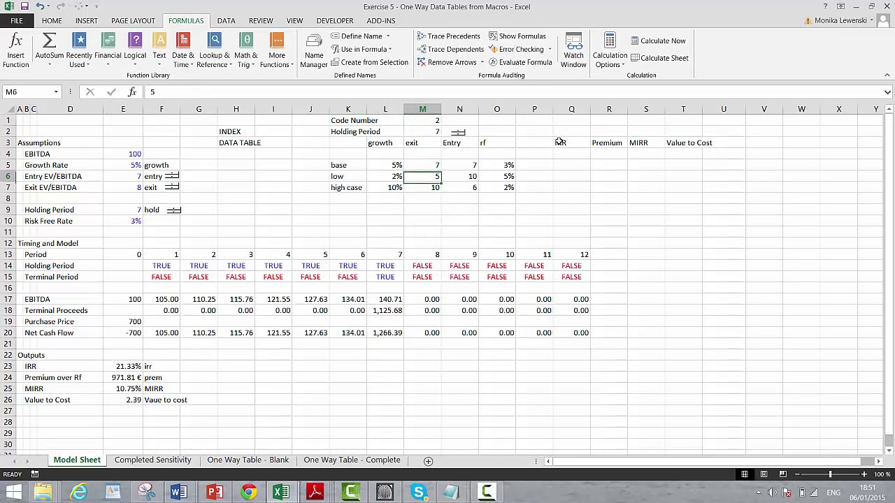
{"action": "key", "text": "Left"}
{"action": "key", "text": "Left"}
{"action": "key", "text": "Down"}
{"action": "key", "text": "Down"}
{"action": "key", "text": "Down"}
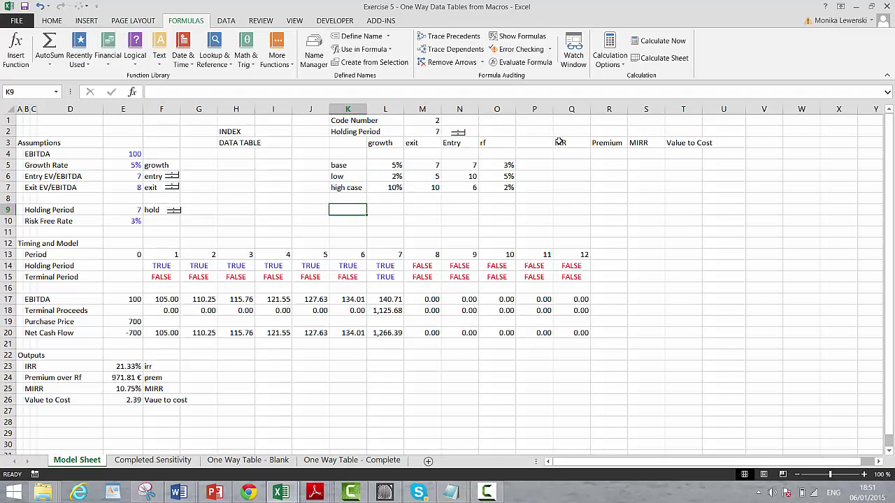
{"action": "key", "text": "shift+Right"}
{"action": "key", "text": "shift+Right"}
{"action": "key", "text": "shift+Right"}
{"action": "key", "text": "shift+Right"}
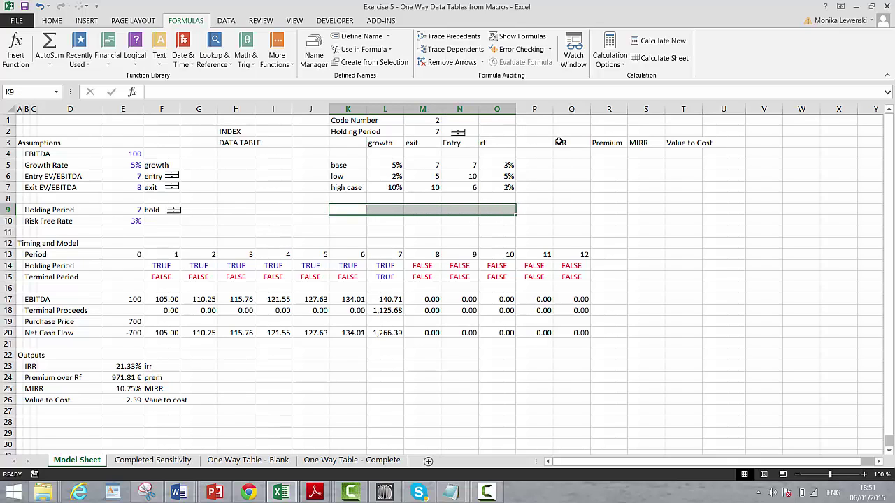
{"action": "key", "text": "Right"}
{"action": "key", "text": "Left"}
{"action": "key", "text": "Left"}
{"action": "key", "text": "Left"}
{"action": "key", "text": "Left"}
{"action": "key", "text": "Left"}
{"action": "key", "text": "Left"}
{"action": "key", "text": "Left"}
{"action": "key", "text": "Left"}
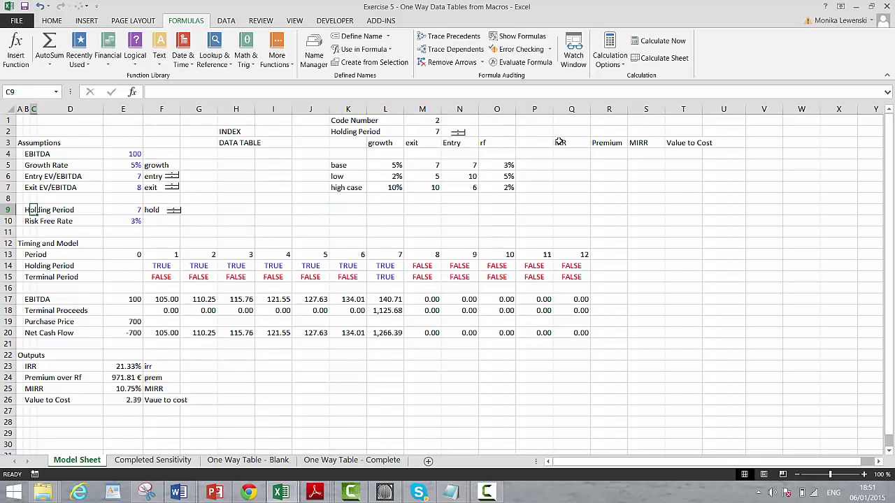
- Examine the Growth Rate assumption in row 5 and the free cells beneath the growth and exit columns of the scenario table
{"action": "key", "text": "Right"}
{"action": "key", "text": "Up"}
{"action": "key", "text": "Up"}
{"action": "key", "text": "Up"}
{"action": "key", "text": "Up"}
{"action": "key", "text": "Right"}
{"action": "key", "text": "Right"}
{"action": "key", "text": "Right"}
{"action": "key", "text": "Right"}
{"action": "key", "text": "Right"}
{"action": "key", "text": "Right"}
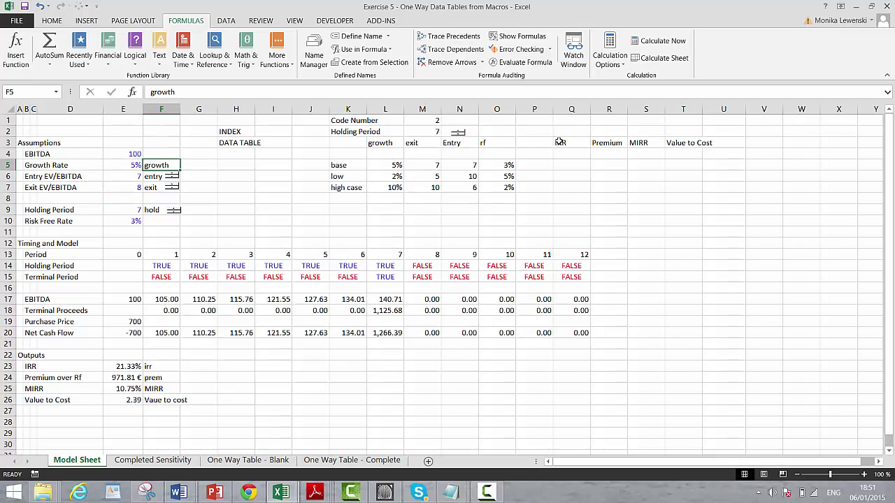
{"action": "key", "text": "Right"}
{"action": "key", "text": "Down"}
{"action": "key", "text": "Down"}
{"action": "key", "text": "Down"}
{"action": "key", "text": "Down"}
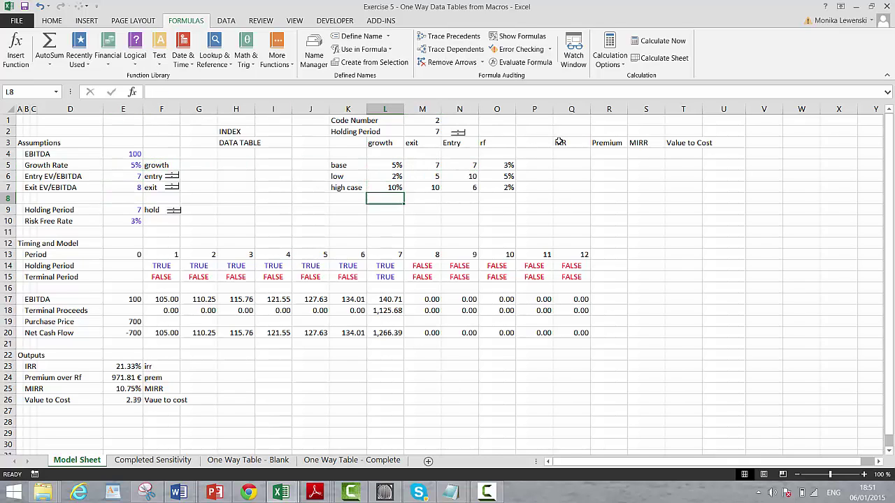
{"action": "key", "text": "Right"}
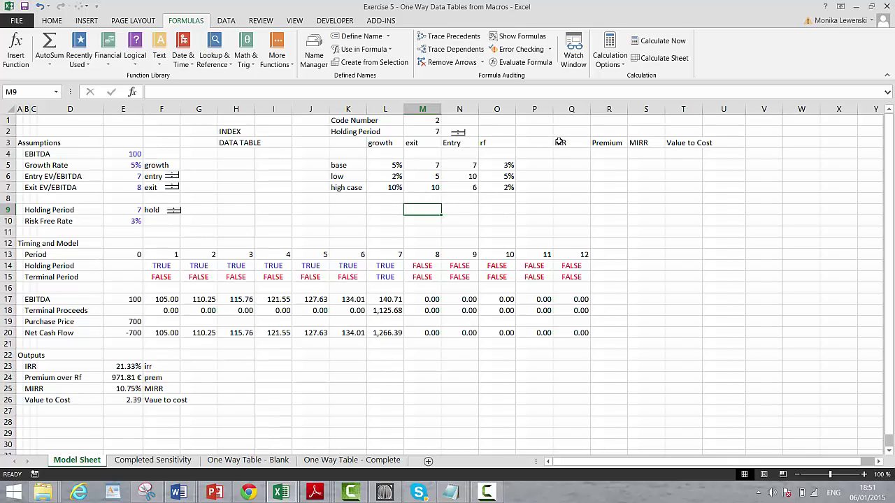
- Test the exit multiple spinner by raising Exit EV/EBITDA to 9 and returning it to 8
{"action": "left_click", "coordinate": [171, 188]}
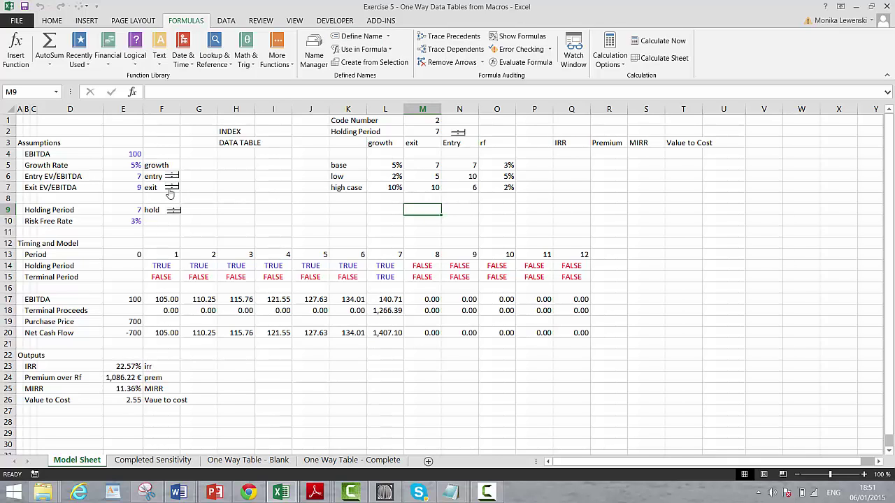
{"action": "left_click", "coordinate": [170, 192]}
{"action": "left_click", "coordinate": [171, 190]}
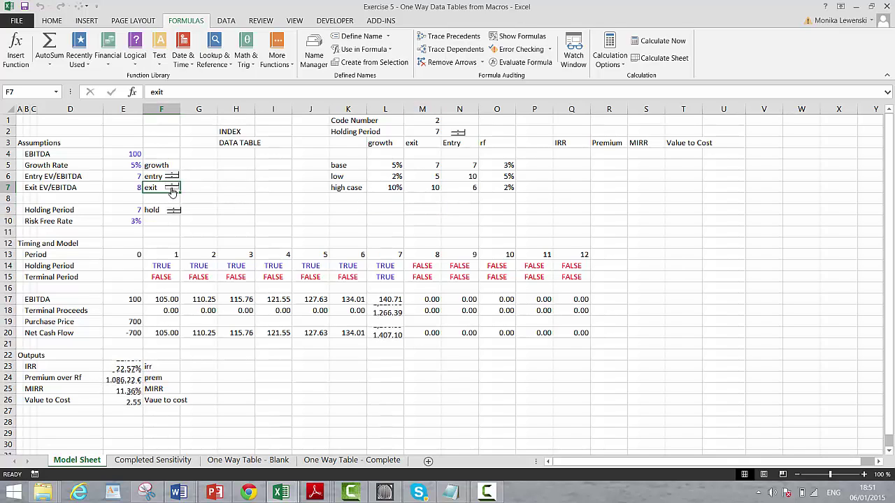
{"action": "left_click", "coordinate": [130, 188]}
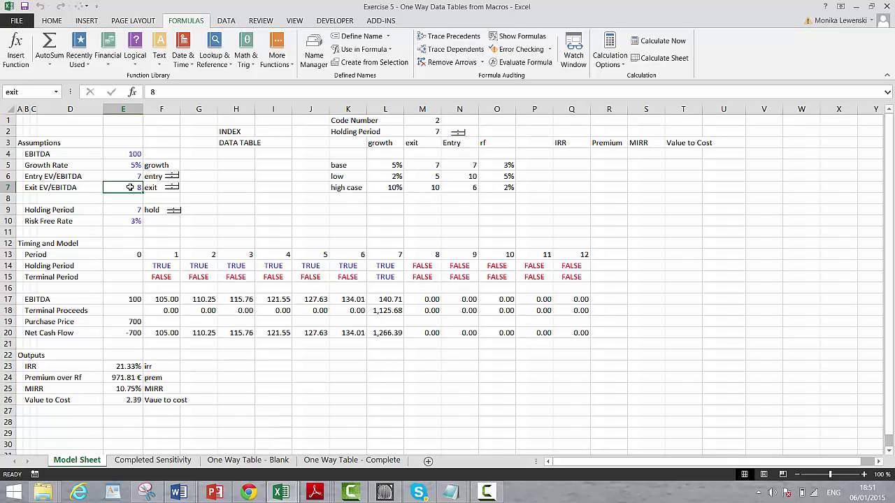
- Examine the entry and exit assumptions and the free row 9 range beneath the scenario table, from growth across to rf
{"action": "key", "text": "Right"}
{"action": "key", "text": "Right"}
{"action": "key", "text": "Left"}
{"action": "key", "text": "Up"}
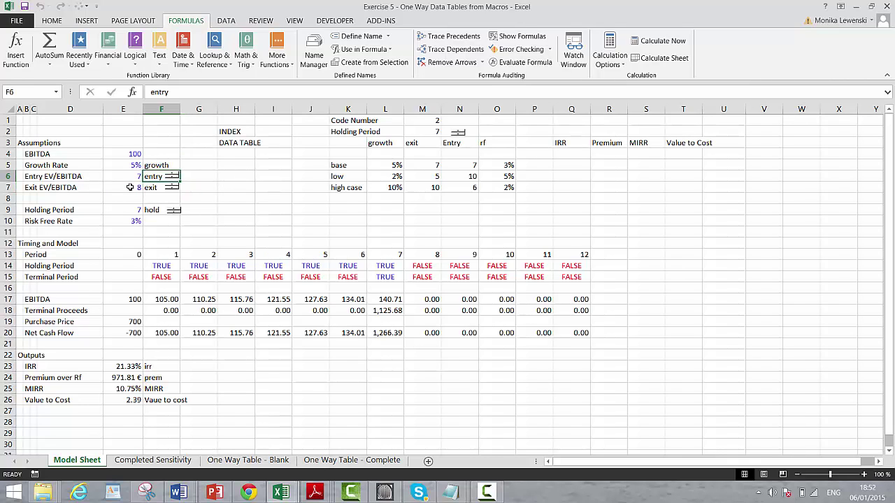
{"action": "key", "text": "Down"}
{"action": "key", "text": "Down"}
{"action": "key", "text": "Right"}
{"action": "key", "text": "Right"}
{"action": "key", "text": "Right"}
{"action": "key", "text": "Right"}
{"action": "key", "text": "Right"}
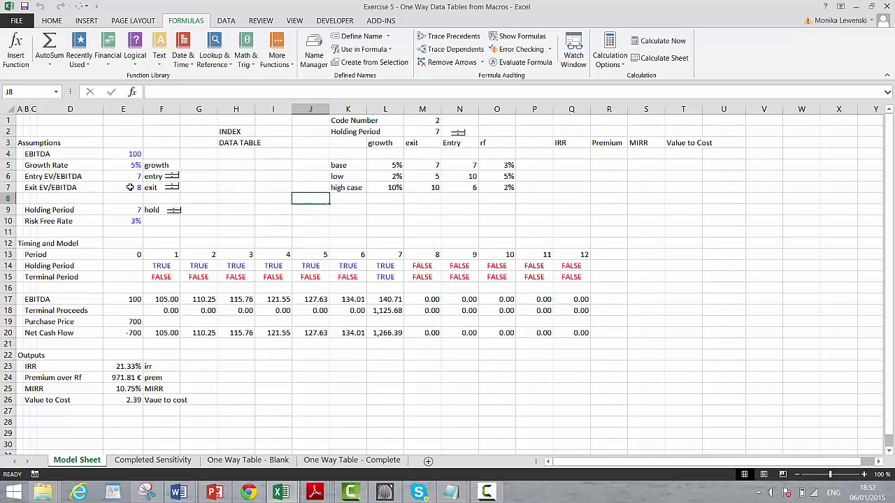
{"action": "key", "text": "Down"}
{"action": "key", "text": "Right"}
{"action": "key", "text": "Right"}
{"action": "key", "text": "Right"}
{"action": "key", "text": "Right"}
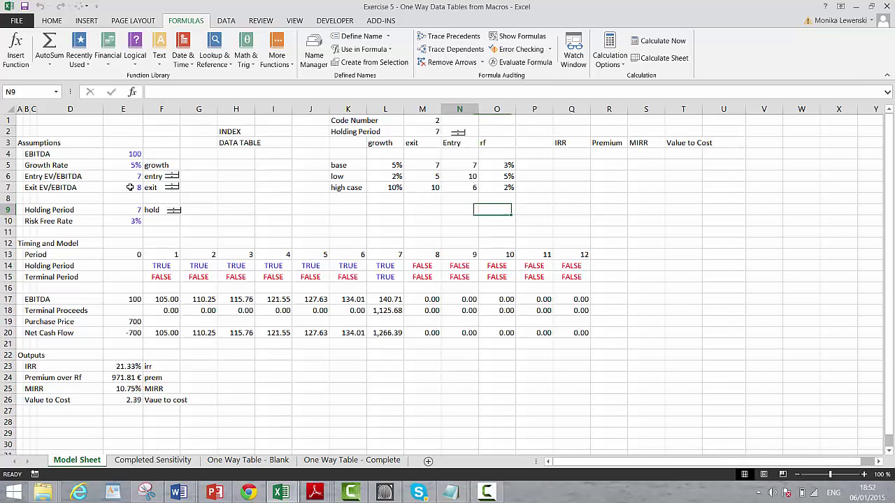
{"action": "key", "text": "Left"}
{"action": "key", "text": "Left"}
{"action": "key", "text": "Right"}
{"action": "key", "text": "Right"}
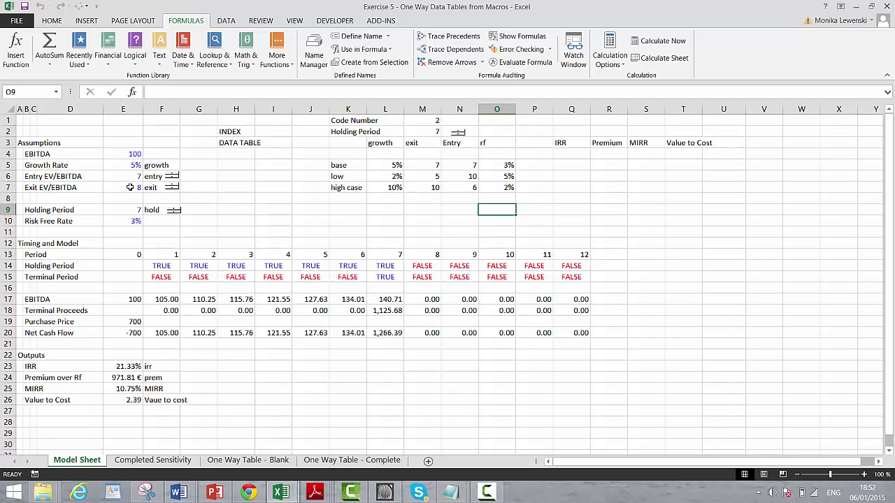
{"action": "key", "text": "Left"}
{"action": "key", "text": "Left"}
{"action": "key", "text": "Left"}
{"action": "key", "text": "Left"}
{"action": "key", "text": "Right"}
{"action": "key", "text": "Right"}
{"action": "key", "text": "Right"}
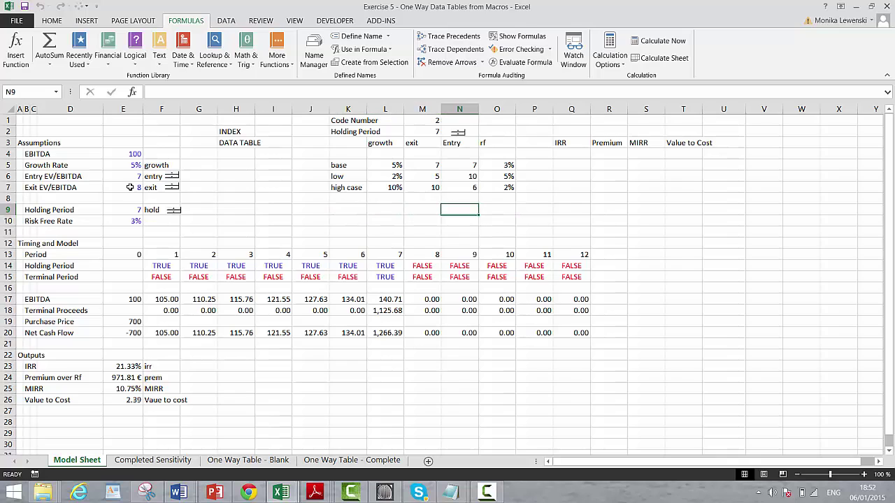
{"action": "key", "text": "Right"}
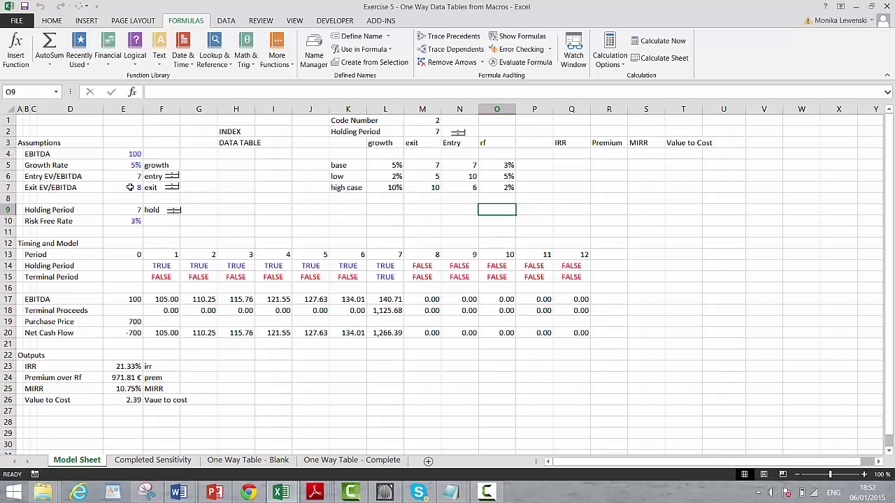
- Examine the empty output range P4:T7 beside the scenario cases, under the IRR, Premium, MIRR and Value to Cost headings
{"action": "key", "text": "Up"}
{"action": "key", "text": "Up"}
{"action": "key", "text": "Up"}
{"action": "key", "text": "Up"}
{"action": "key", "text": "Up"}
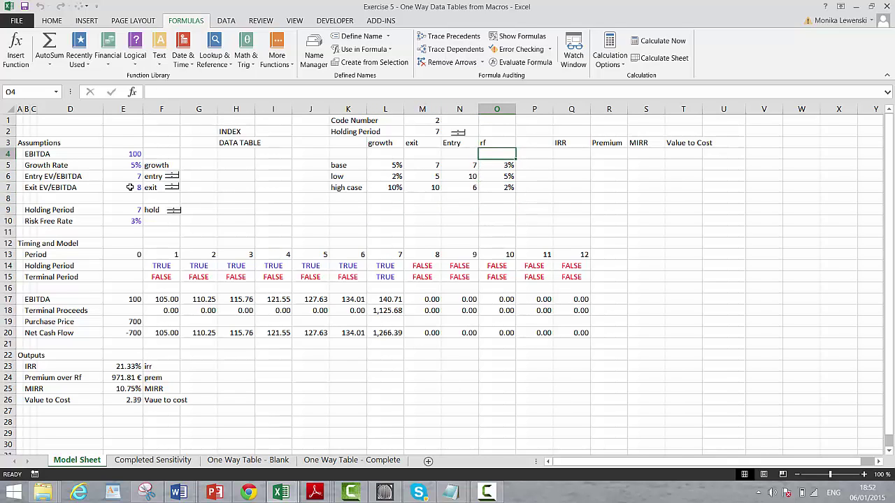
{"action": "key", "text": "Right"}
{"action": "key", "text": "Right"}
{"action": "key", "text": "Left"}
{"action": "key", "text": "Down"}
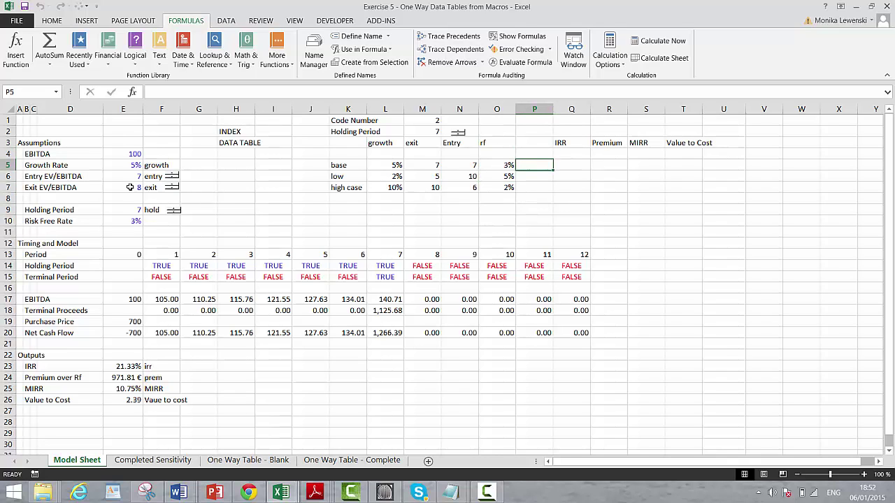
{"action": "key", "text": "Down"}
{"action": "key", "text": "Down"}
{"action": "key", "text": "Down"}
{"action": "key", "text": "Up"}
{"action": "key", "text": "Up"}
{"action": "key", "text": "Up"}
{"action": "key", "text": "Up"}
{"action": "key", "text": "Up"}
{"action": "key", "text": "Up"}
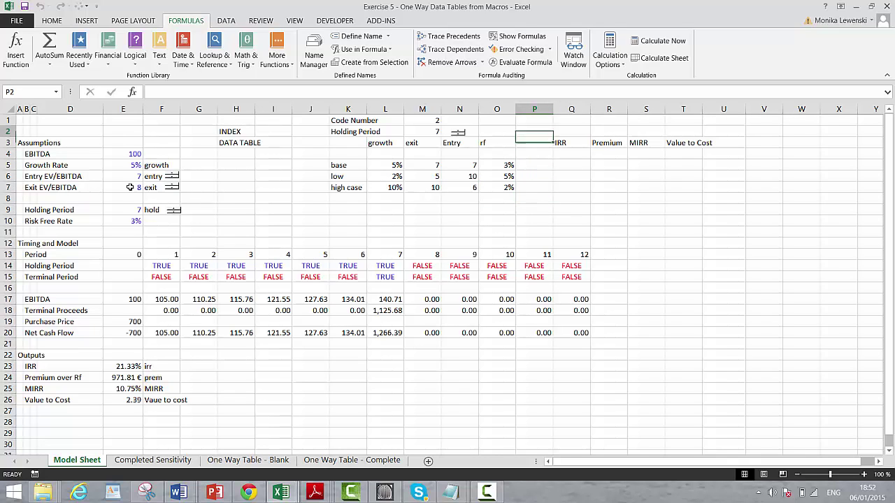
{"action": "key", "text": "Down"}
{"action": "key", "text": "Down"}
{"action": "key", "text": "Right"}
{"action": "key", "text": "Right"}
{"action": "key", "text": "Right"}
{"action": "key", "text": "Right"}
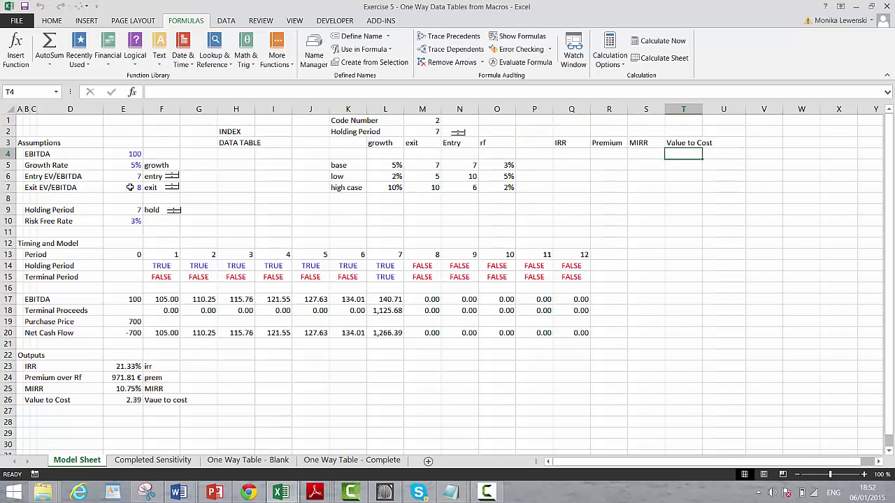
{"action": "key", "text": "Left"}
{"action": "key", "text": "Left"}
{"action": "key", "text": "Left"}
{"action": "key", "text": "Left"}
{"action": "key", "text": "shift+Down"}
{"action": "key", "text": "shift+Down"}
{"action": "key", "text": "shift+Down"}
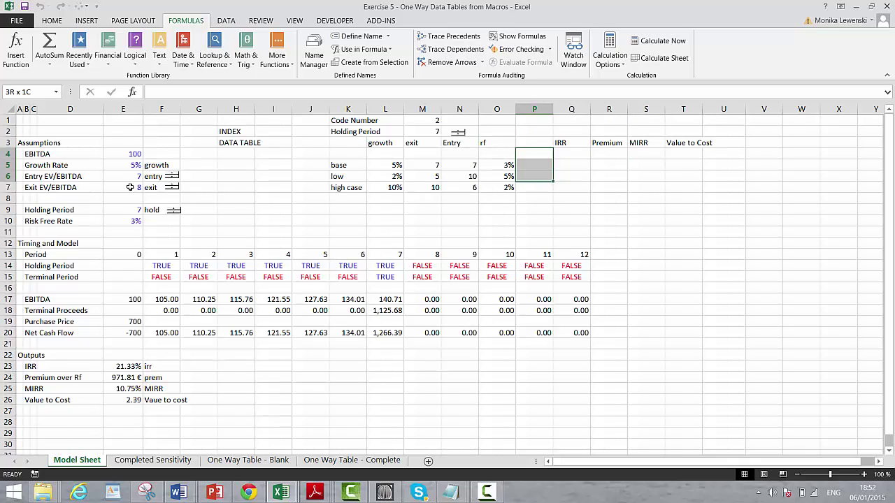
{"action": "key", "text": "shift+Right"}
{"action": "key", "text": "shift+Right"}
{"action": "key", "text": "shift+Right"}
{"action": "key", "text": "shift+Right"}
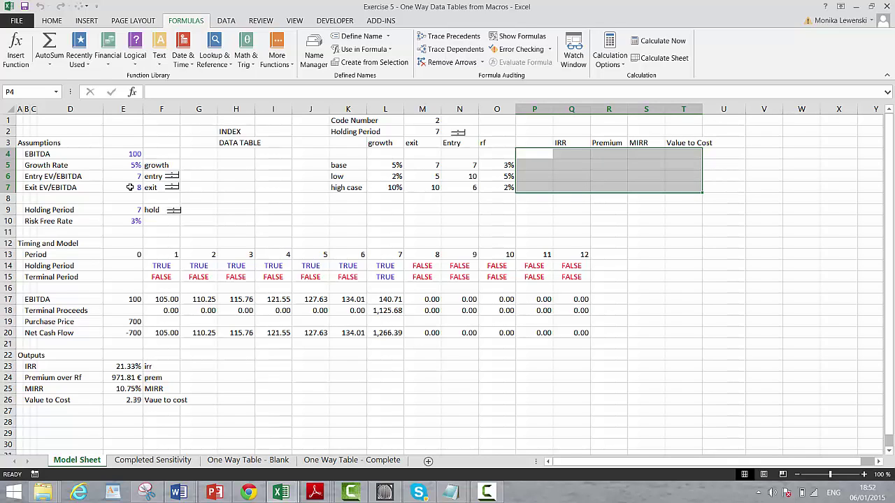
- Examine blank row 4 from the scenario inputs across to the output columns, and the free space below them
{"action": "key", "text": "Left"}
{"action": "key", "text": "Left"}
{"action": "key", "text": "Left"}
{"action": "key", "text": "Left"}
{"action": "key", "text": "Left"}
{"action": "key", "text": "Left"}
{"action": "key", "text": "Right"}
{"action": "key", "text": "Right"}
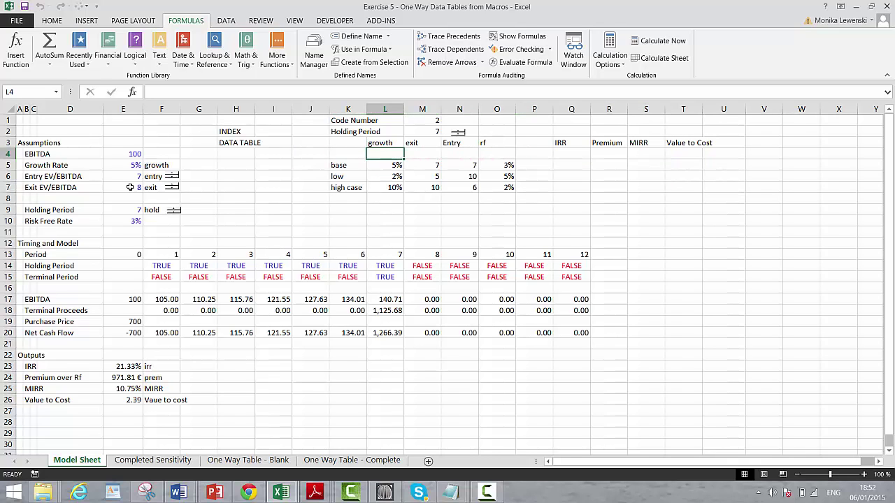
{"action": "key", "text": "Right"}
{"action": "key", "text": "Right"}
{"action": "key", "text": "Right"}
{"action": "key", "text": "Right"}
{"action": "key", "text": "Right"}
{"action": "key", "text": "Right"}
{"action": "key", "text": "Left"}
{"action": "key", "text": "Left"}
{"action": "key", "text": "Left"}
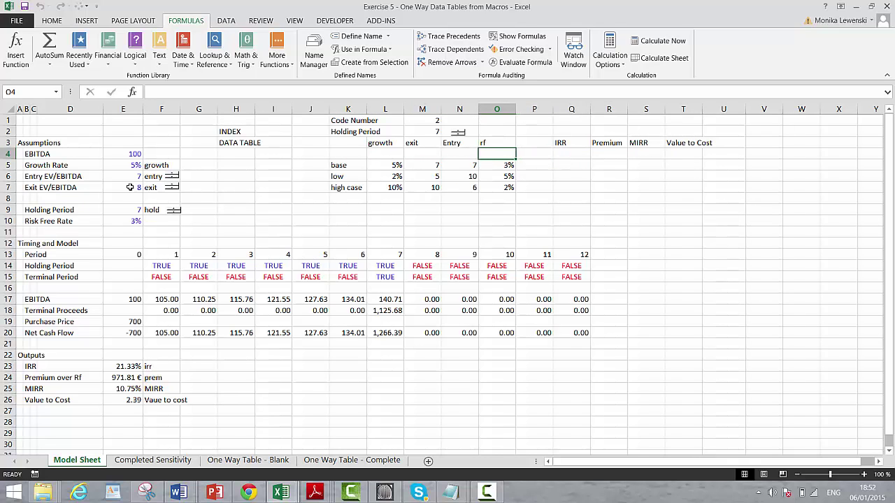
{"action": "key", "text": "Right"}
{"action": "key", "text": "Right"}
{"action": "key", "text": "Right"}
{"action": "key", "text": "Down"}
{"action": "key", "text": "Down"}
{"action": "key", "text": "Down"}
{"action": "key", "text": "Down"}
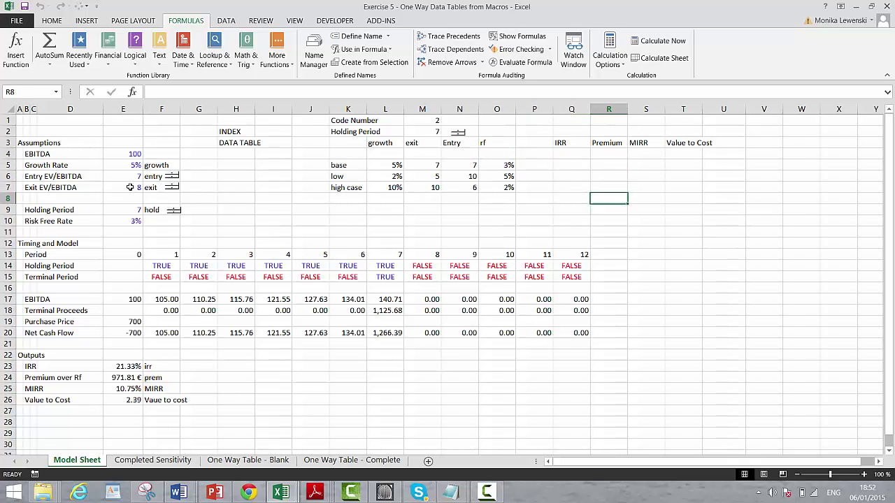
{"action": "key", "text": "Down"}
- Enter =INDEX(K5:K7;$M$1) in K9 to return the name of the case chosen by the Code Number
{"action": "key", "text": "Left"}
{"action": "key", "text": "Left"}
{"action": "key", "text": "Left"}
{"action": "key", "text": "Left"}
{"action": "key", "text": "Right"}
{"action": "key", "text": "Left"}
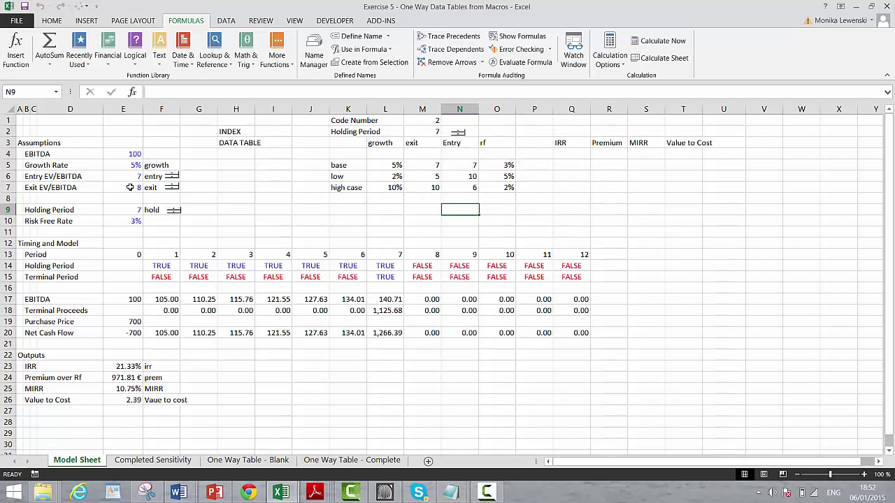
{"action": "key", "text": "Left"}
{"action": "key", "text": "Left"}
{"action": "key", "text": "Left"}
{"action": "key", "text": "Left"}
{"action": "key", "text": "Right"}
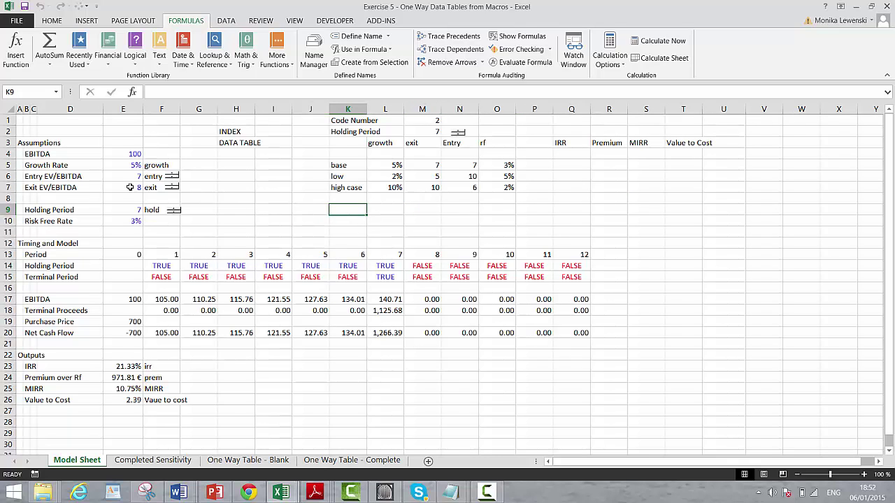
{"action": "type", "text": "=ind"}
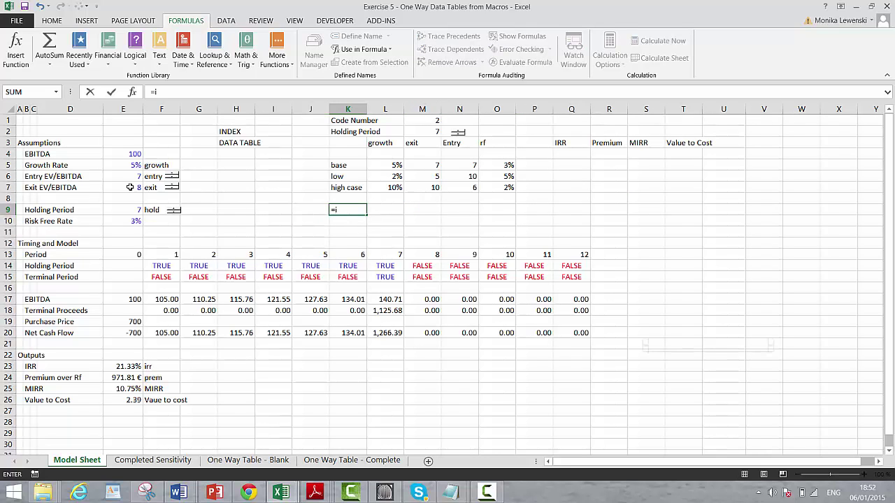
{"action": "key", "text": "Tab"}
{"action": "key", "text": "Up"}
{"action": "key", "text": "Up"}
{"action": "key", "text": "Up"}
{"action": "key", "text": "Up"}
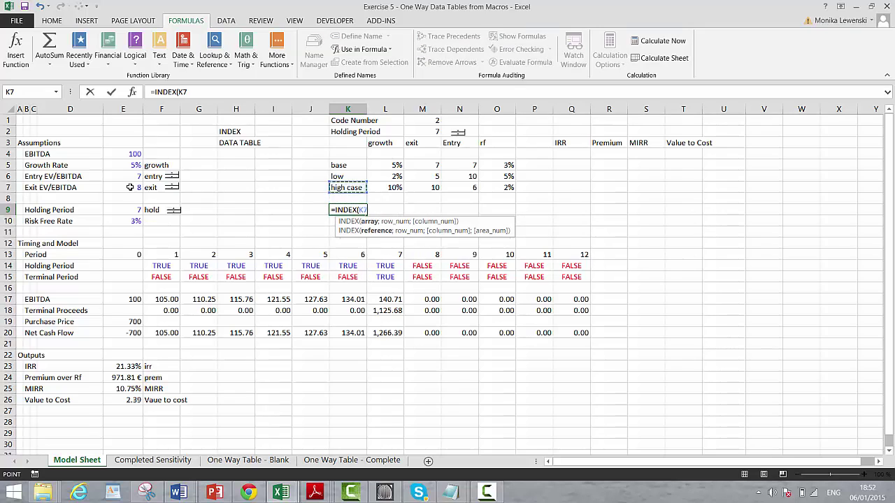
{"action": "key", "text": "shift+Down"}
{"action": "key", "text": "shift+Down"}
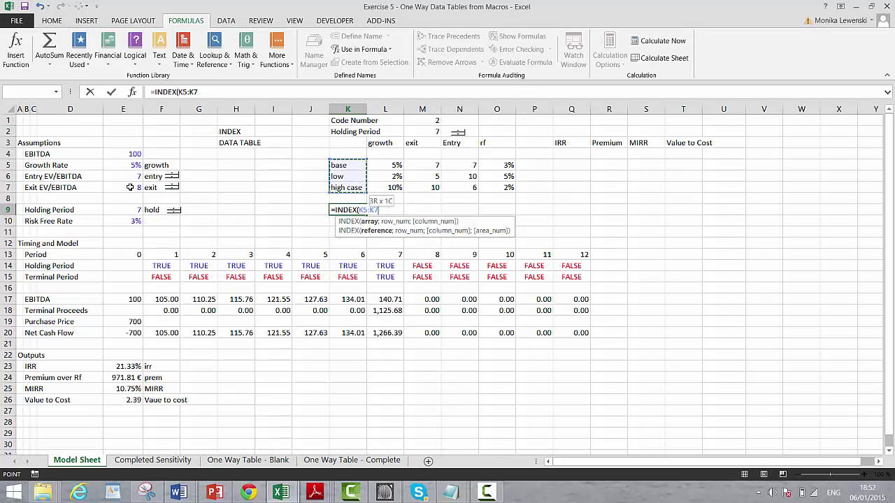
{"action": "type", "text": ";"}
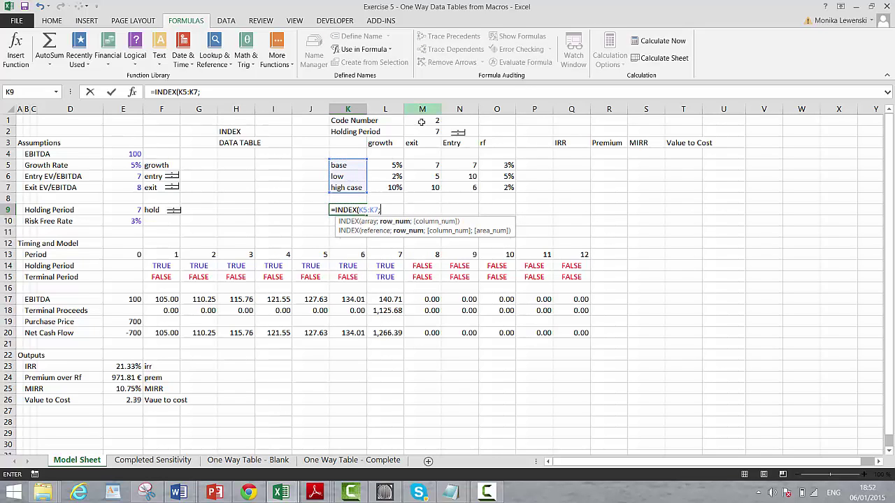
{"action": "left_click", "coordinate": [422, 122]}
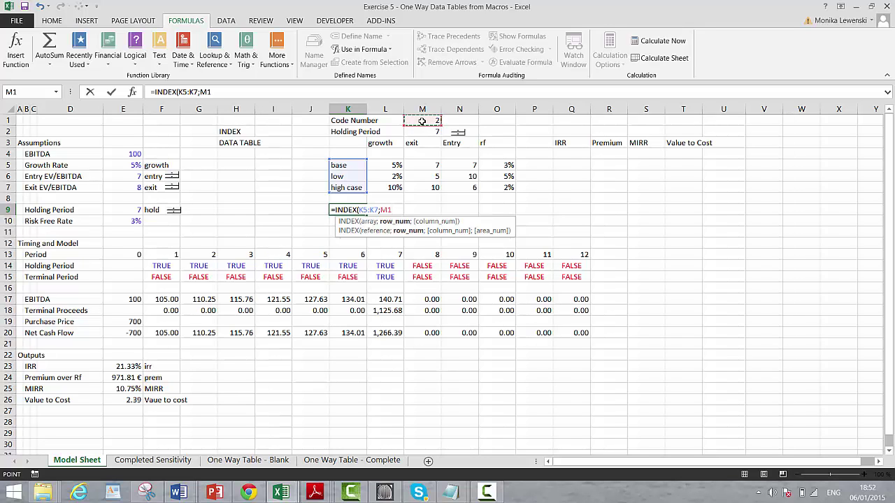
{"action": "key", "text": "F4"}
{"action": "key", "text": "Return"}
- Fill the INDEX formula from K9 across L9:O9 for growth, exit, entry and rf
{"action": "key", "text": "Up"}
{"action": "key", "text": "shift+Right"}
{"action": "key", "text": "shift+Right"}
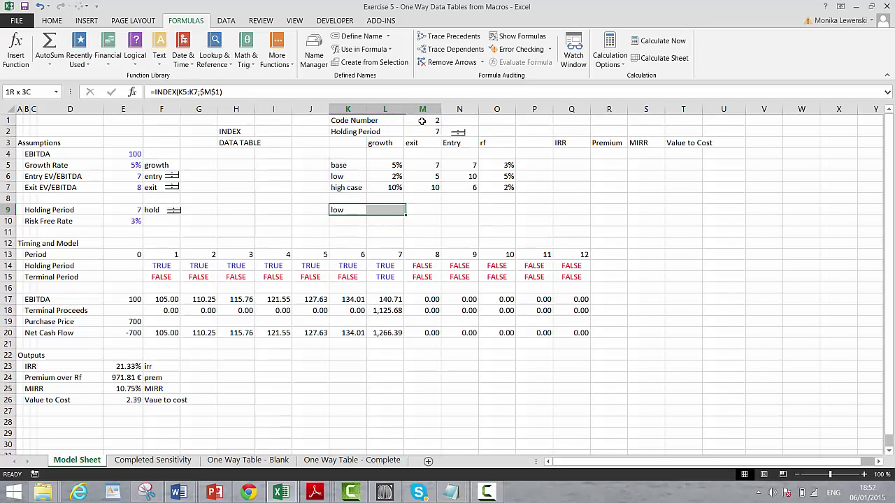
{"action": "key", "text": "shift+Right"}
{"action": "key", "text": "shift+Right"}
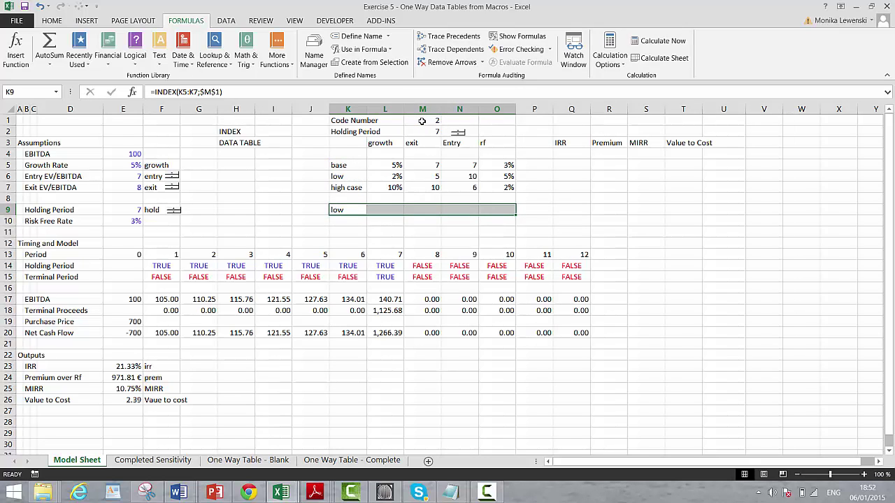
{"action": "key", "text": "ctrl+r"}
- Format the growth result in L9 and the rf result in O9 as whole percentages
{"action": "key", "text": "Right"}
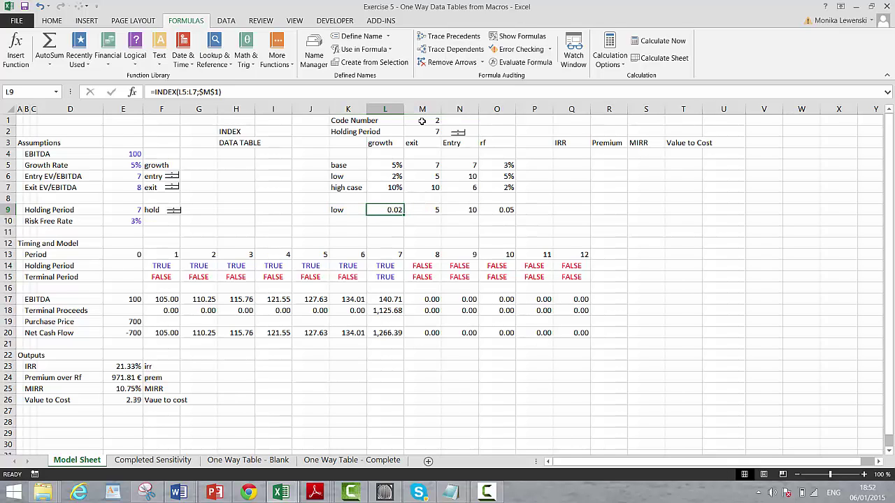
{"action": "key", "text": "Right"}
{"action": "key", "text": "Right"}
{"action": "key", "text": "Right"}
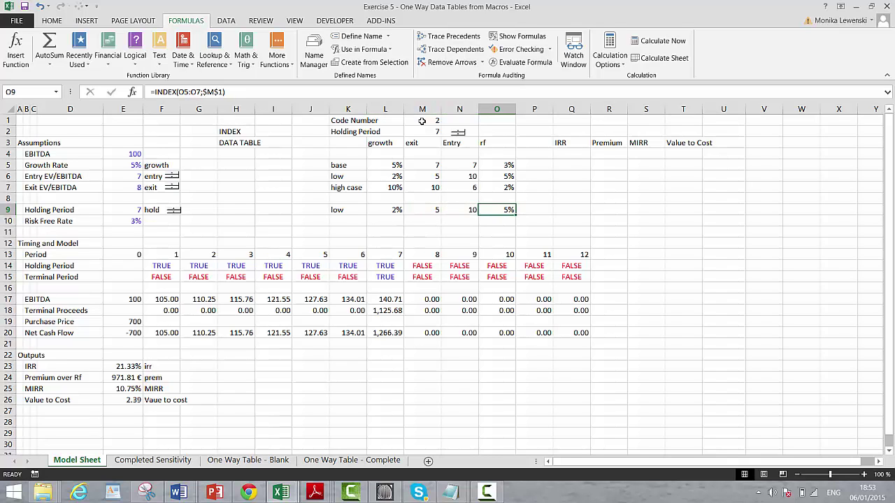
- Apply a Thick Box Border around the selected case row K9:O9
{"action": "key", "text": "Left"}
{"action": "key", "text": "Left"}
{"action": "key", "text": "Left"}
{"action": "key", "text": "Left"}
{"action": "key", "text": "shift+Right"}
{"action": "key", "text": "shift+Right"}
{"action": "key", "text": "shift+Right"}
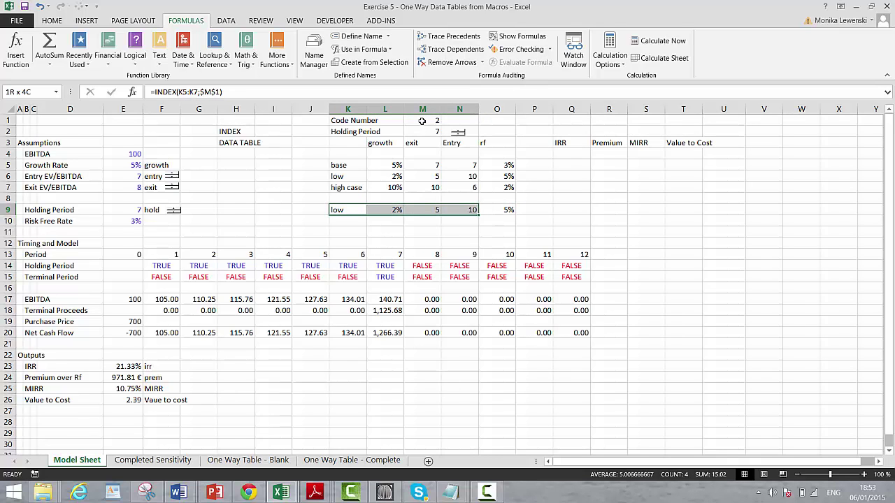
{"action": "key", "text": "shift+Right"}
{"action": "key", "text": "shift+Right"}
{"action": "key", "text": "shift+Left"}
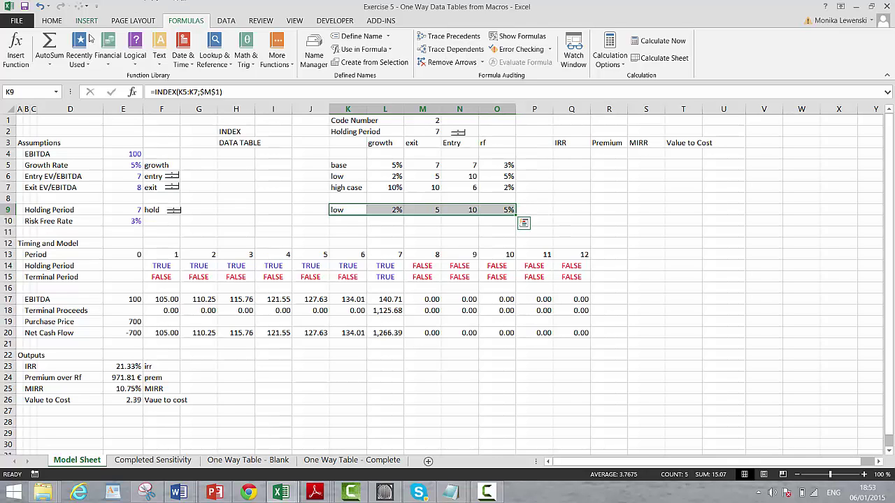
{"action": "left_click", "coordinate": [51, 22]}
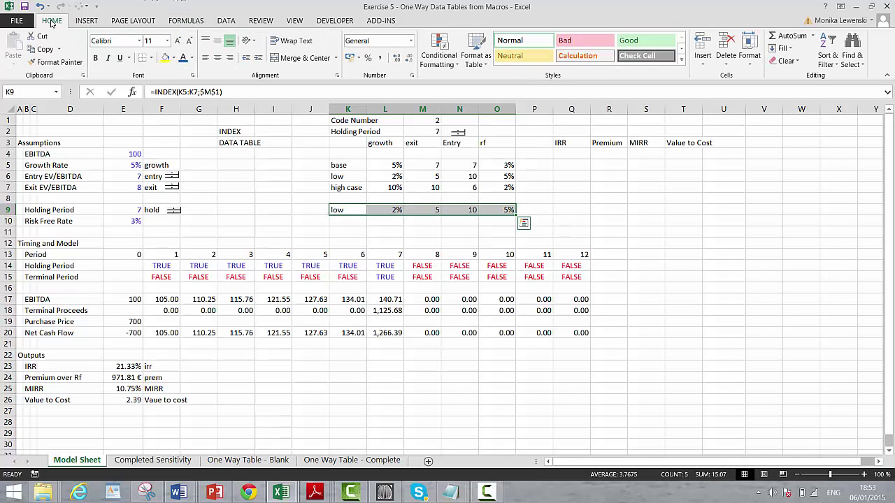
{"action": "left_click", "coordinate": [152, 62]}
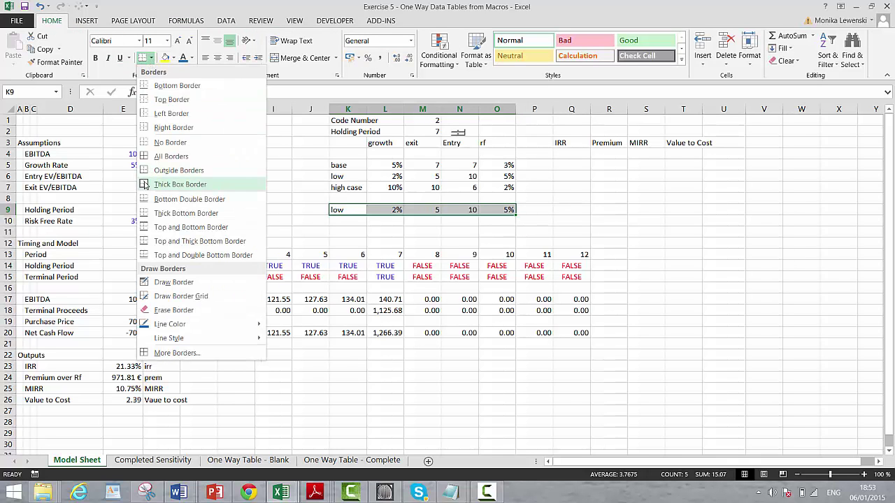
{"action": "left_click", "coordinate": [147, 185]}
- Link the Growth Rate assumption in E5 to the selected case's growth in L9
{"action": "key", "text": "Left"}
{"action": "key", "text": "Left"}
{"action": "key", "text": "Left"}
{"action": "key", "text": "Left"}
{"action": "key", "text": "Left"}
{"action": "key", "text": "Left"}
{"action": "key", "text": "Left"}
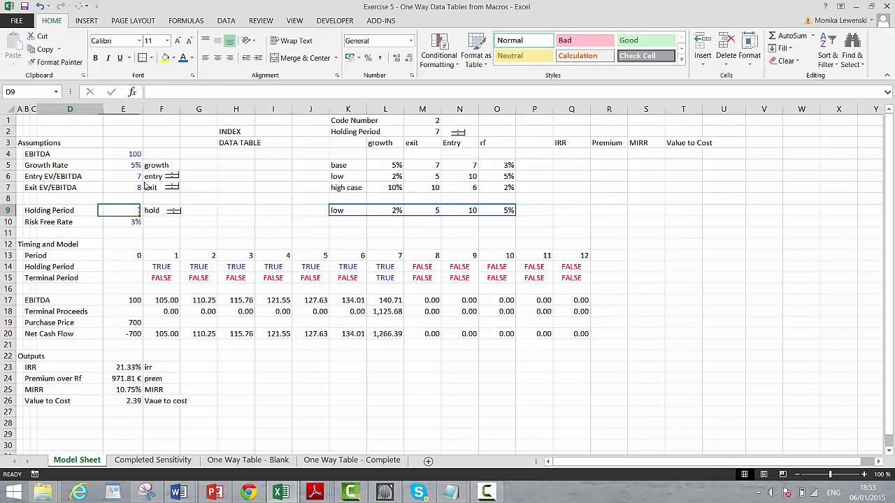
{"action": "key", "text": "Up"}
{"action": "key", "text": "Up"}
{"action": "key", "text": "Up"}
{"action": "key", "text": "Up"}
{"action": "key", "text": "Right"}
{"action": "type", "text": "="}
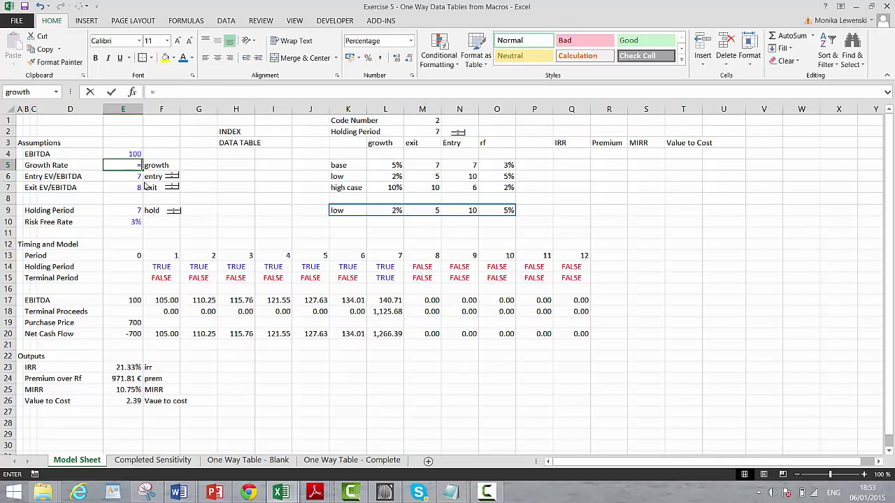
{"action": "left_click", "coordinate": [386, 210]}
{"action": "key", "text": "Return"}
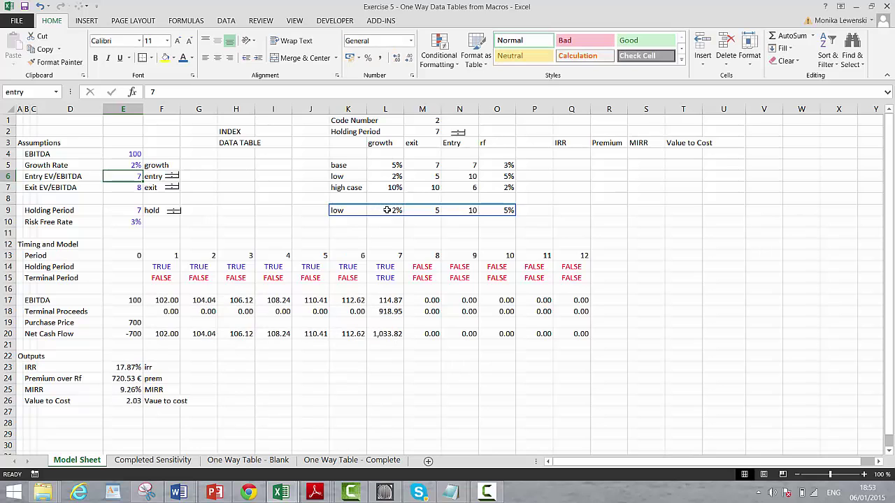
- Link the Entry EV/EBITDA assumption in E6 to the selected case's entry multiple in N9
{"action": "key", "text": "Down"}
{"action": "key", "text": "Up"}
{"action": "type", "text": "="}
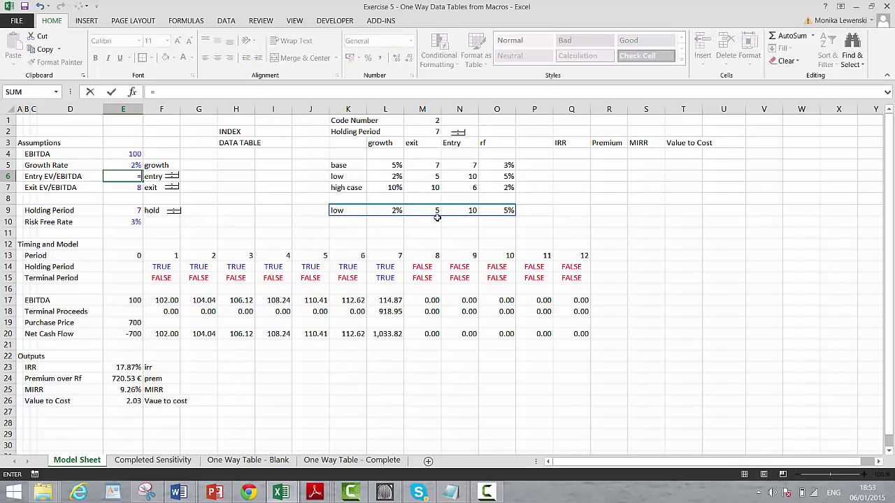
{"action": "left_click", "coordinate": [462, 212]}
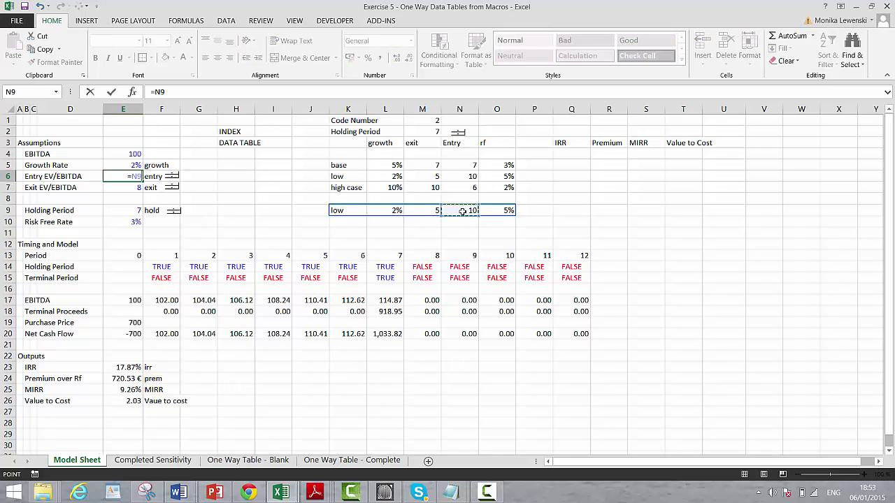
{"action": "key", "text": "Return"}
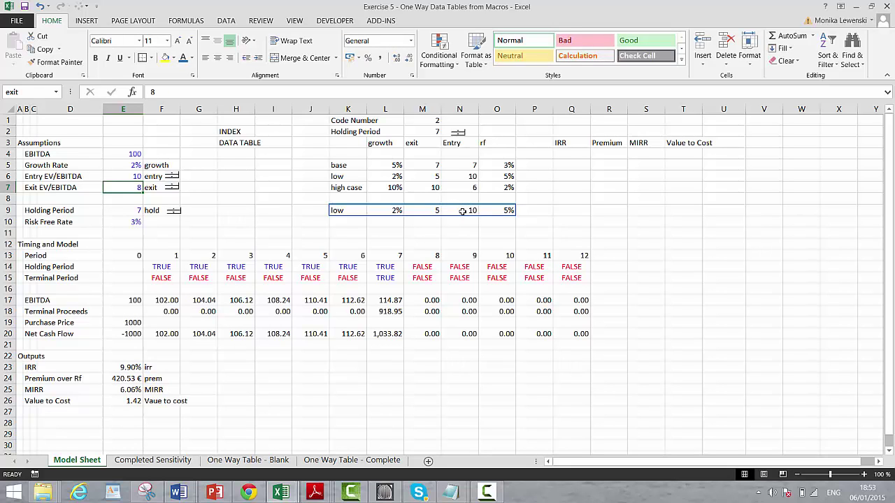
- Link the Exit EV/EBITDA assumption in E7 to the selected case's exit multiple in M9
{"action": "type", "text": "="}
{"action": "left_click", "coordinate": [462, 211]}
{"action": "left_click", "coordinate": [440, 210]}
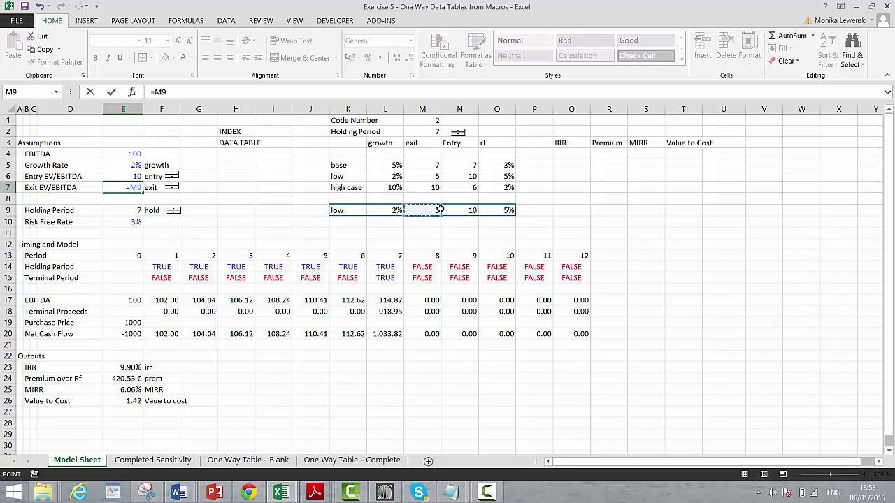
{"action": "key", "text": "Return"}
- Link the Risk Free Rate assumption in E10 to the selected case's rf in O9
{"action": "key", "text": "Down"}
{"action": "key", "text": "Down"}
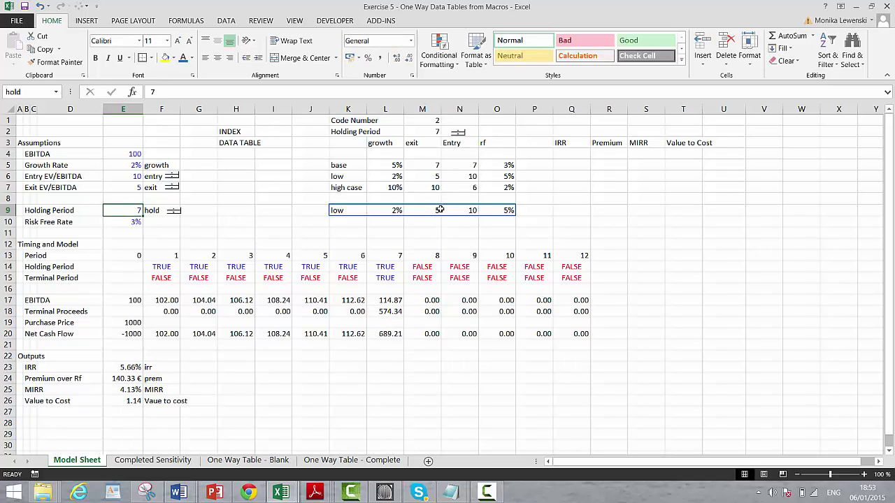
{"action": "type", "text": "="}
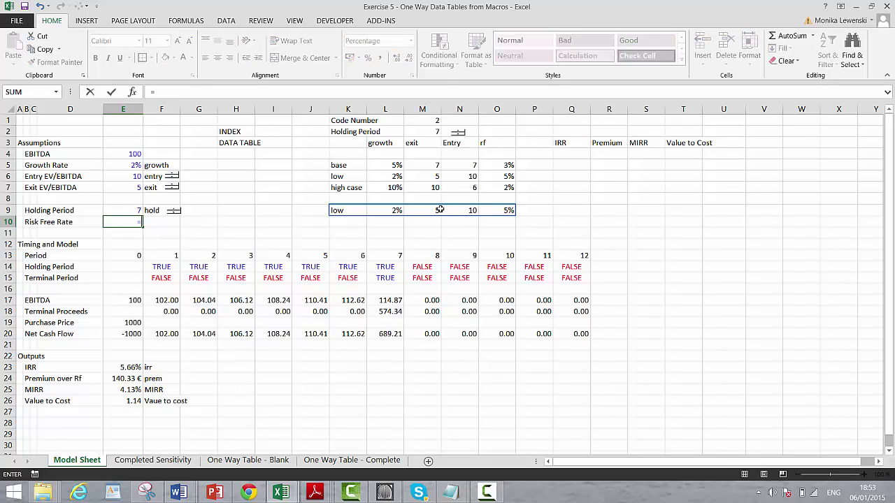
{"action": "left_click", "coordinate": [509, 210]}
{"action": "key", "text": "ctrl+Return"}
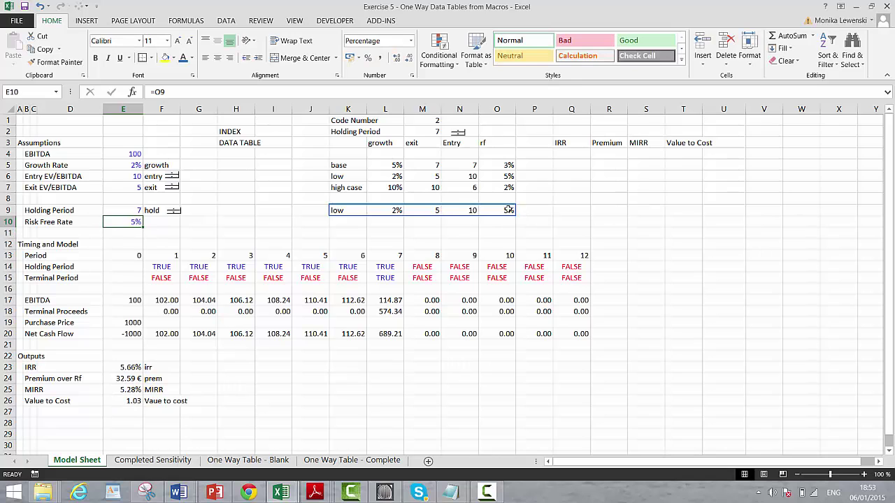
- Fill the selected case row K9:O9 with yellow
{"action": "key", "text": "Right"}
{"action": "key", "text": "Right"}
{"action": "key", "text": "Right"}
{"action": "key", "text": "Right"}
{"action": "key", "text": "Right"}
{"action": "key", "text": "Right"}
{"action": "key", "text": "Up"}
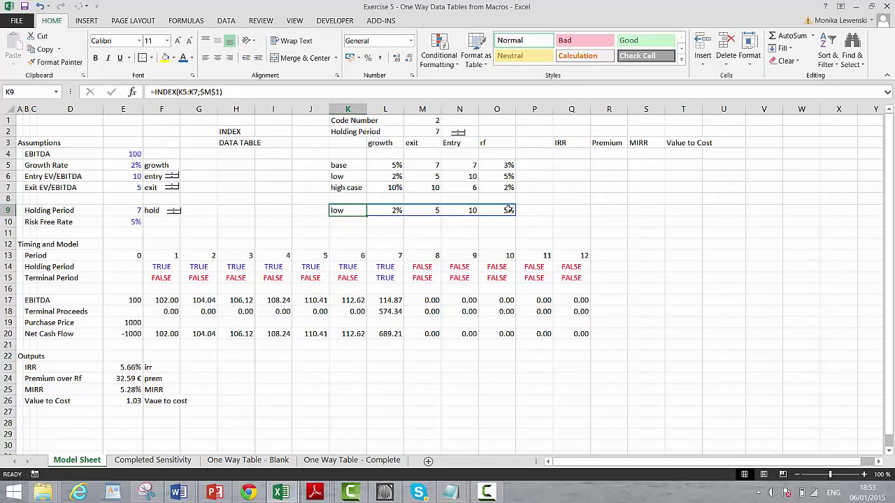
{"action": "key", "text": "shift+Right"}
{"action": "key", "text": "shift+Right"}
{"action": "key", "text": "shift+Right"}
{"action": "key", "text": "shift+Right"}
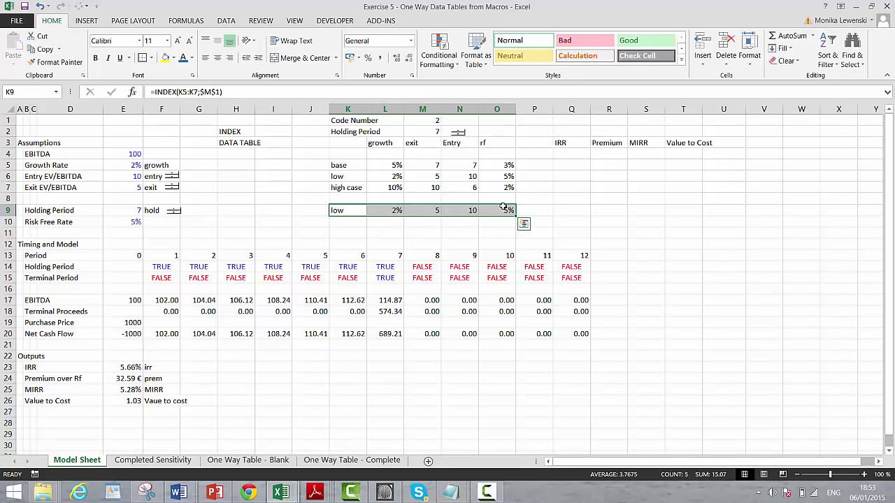
{"action": "left_click", "coordinate": [165, 58]}
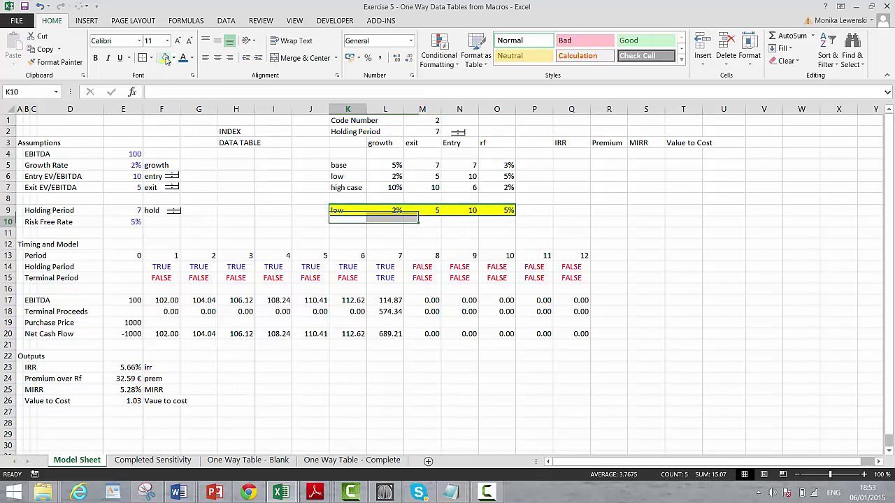
- Make the text in the selected case row K9:O9 bold
{"action": "key", "text": "Down"}
{"action": "key", "text": "Up"}
{"action": "key", "text": "Up"}
{"action": "key", "text": "Down"}
{"action": "key", "text": "shift+Right"}
{"action": "key", "text": "shift+Right"}
{"action": "key", "text": "shift+Right"}
{"action": "key", "text": "shift+Right"}
{"action": "key", "text": "shift+Right"}
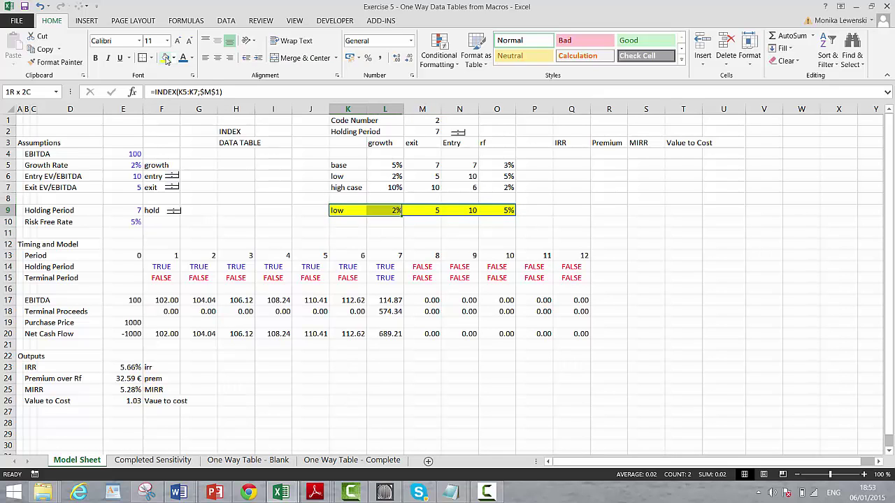
{"action": "key", "text": "shift+Left"}
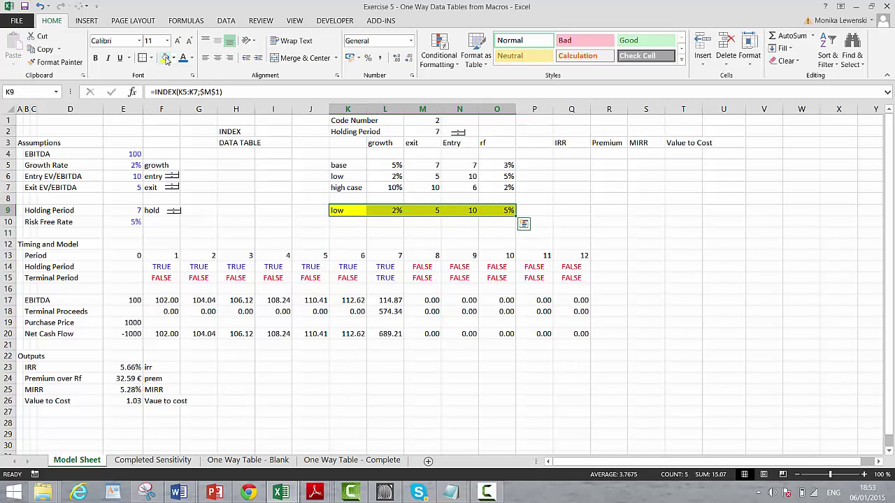
{"action": "key", "text": "ctrl+b"}
- Examine the blank cells beside the selected case row and up to the IRR heading
{"action": "key", "text": "Right"}
{"action": "key", "text": "Right"}
{"action": "key", "text": "Right"}
{"action": "key", "text": "Right"}
{"action": "key", "text": "Right"}
{"action": "key", "text": "Right"}
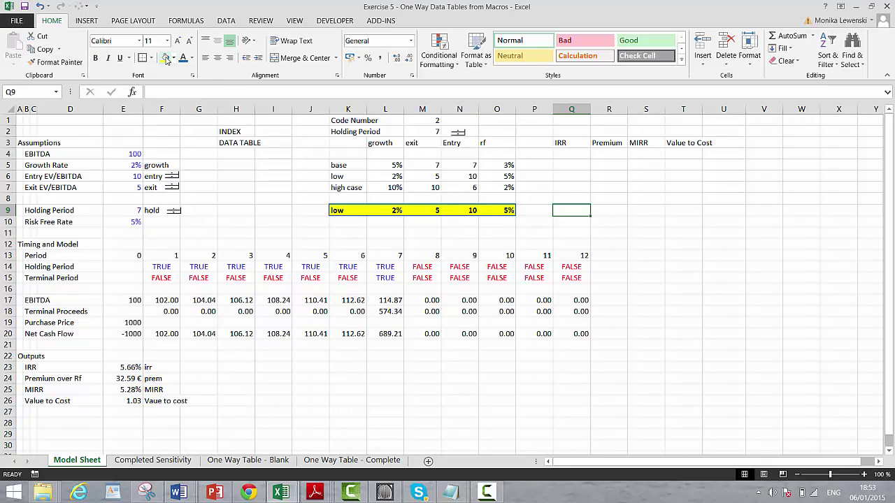
{"action": "key", "text": "Left"}
{"action": "key", "text": "Left"}
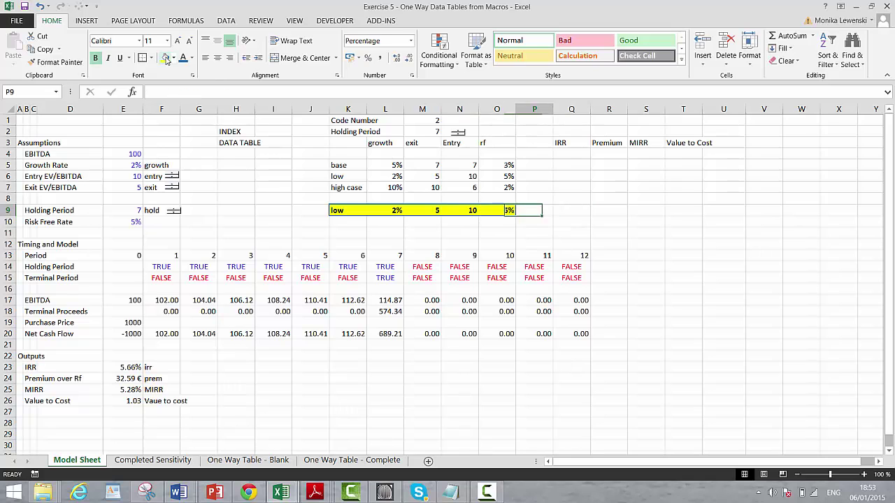
{"action": "key", "text": "Right"}
{"action": "key", "text": "Right"}
{"action": "key", "text": "Up"}
{"action": "key", "text": "Up"}
{"action": "key", "text": "Up"}
{"action": "key", "text": "Up"}
{"action": "key", "text": "Up"}
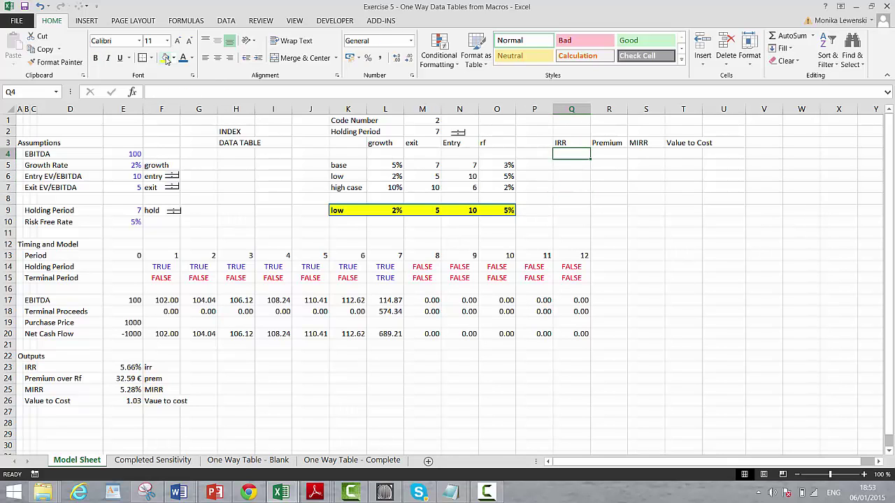
- Examine the assumptions from Growth Rate to Risk Free Rate and the scenario inputs, ending on the blank cell Q4 under IRR
{"action": "key", "text": "Left"}
{"action": "key", "text": "Left"}
{"action": "key", "text": "Left"}
{"action": "key", "text": "Left"}
{"action": "key", "text": "Left"}
{"action": "key", "text": "Left"}
{"action": "key", "text": "Left"}
{"action": "key", "text": "Left"}
{"action": "key", "text": "Left"}
{"action": "key", "text": "Left"}
{"action": "key", "text": "Left"}
{"action": "key", "text": "Left"}
{"action": "key", "text": "Down"}
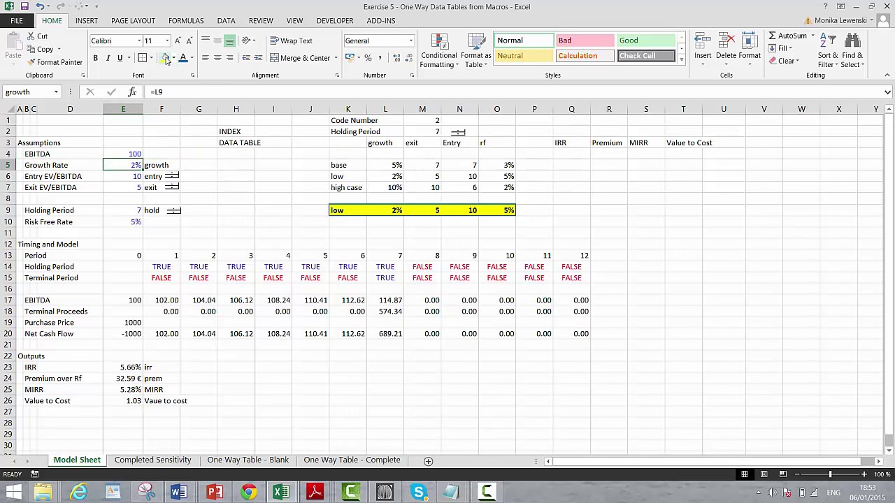
{"action": "key", "text": "Down"}
{"action": "key", "text": "Down"}
{"action": "key", "text": "Down"}
{"action": "key", "text": "Down"}
{"action": "key", "text": "Down"}
{"action": "key", "text": "Up"}
{"action": "key", "text": "Up"}
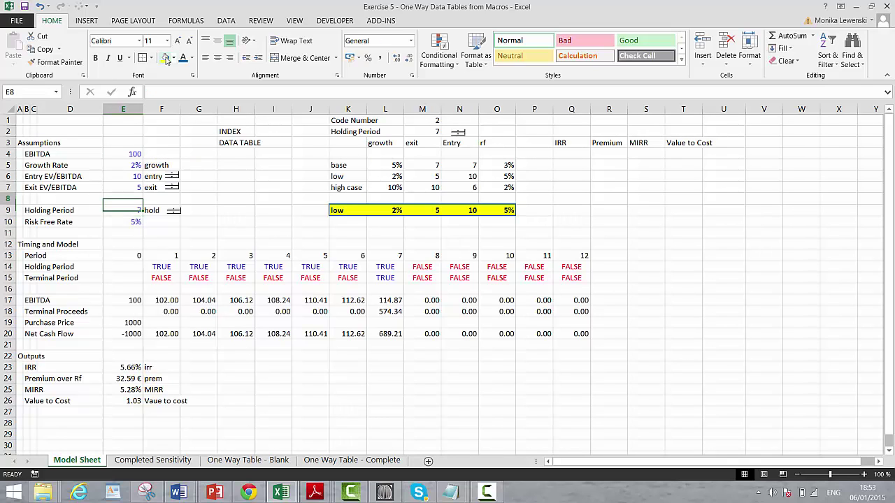
{"action": "key", "text": "Up"}
{"action": "key", "text": "Up"}
{"action": "key", "text": "Right"}
{"action": "key", "text": "Right"}
{"action": "key", "text": "Right"}
{"action": "key", "text": "Right"}
{"action": "key", "text": "Right"}
{"action": "key", "text": "Right"}
{"action": "key", "text": "Right"}
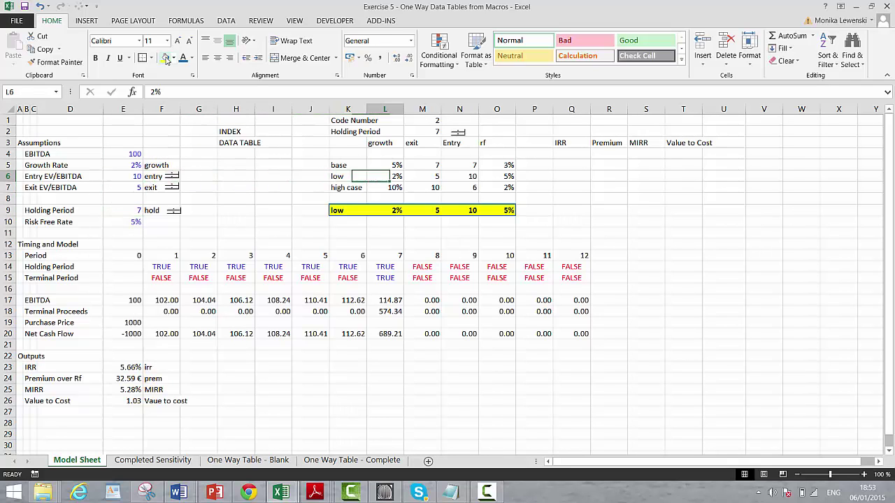
{"action": "key", "text": "Right"}
{"action": "key", "text": "Right"}
{"action": "key", "text": "Right"}
{"action": "key", "text": "Right"}
{"action": "key", "text": "Right"}
{"action": "key", "text": "Up"}
{"action": "key", "text": "Up"}
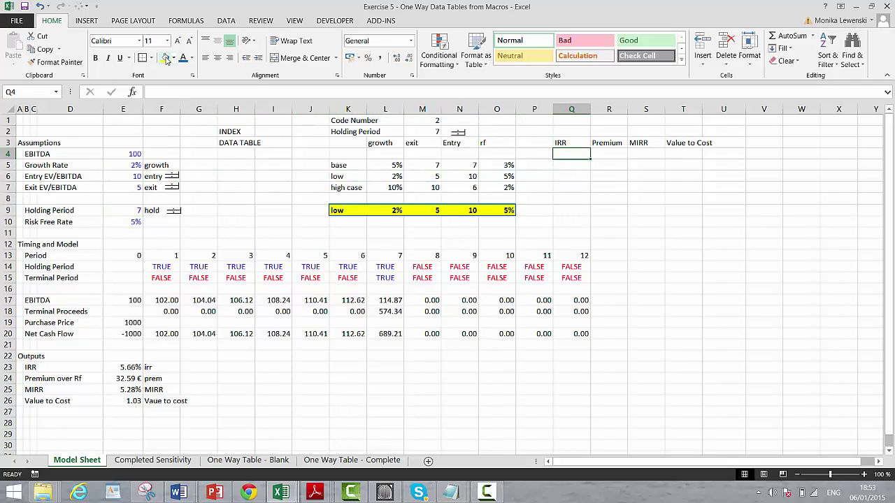
- Try linking Q4 under the IRR heading to the IRR output in E23, and clear the cell
{"action": "type", "text": "="}
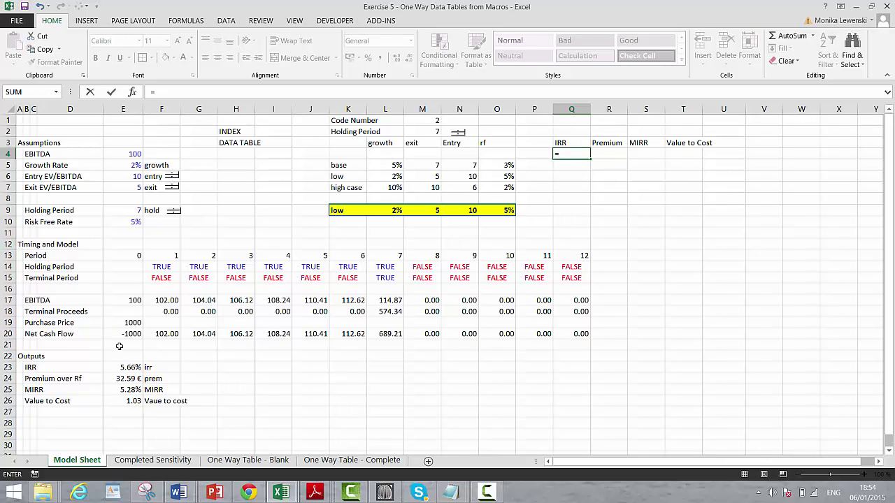
{"action": "left_click", "coordinate": [123, 367]}
{"action": "key", "text": "Return"}
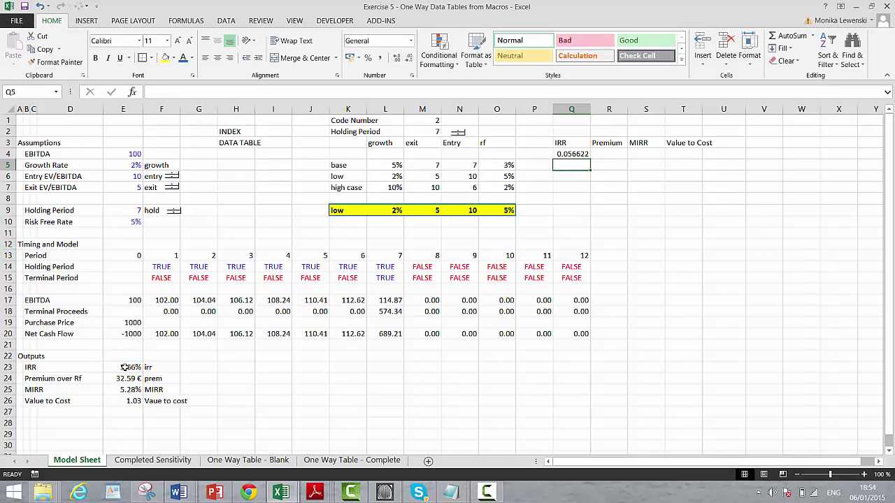
{"action": "key", "text": "Up"}
{"action": "key", "text": "Delete"}
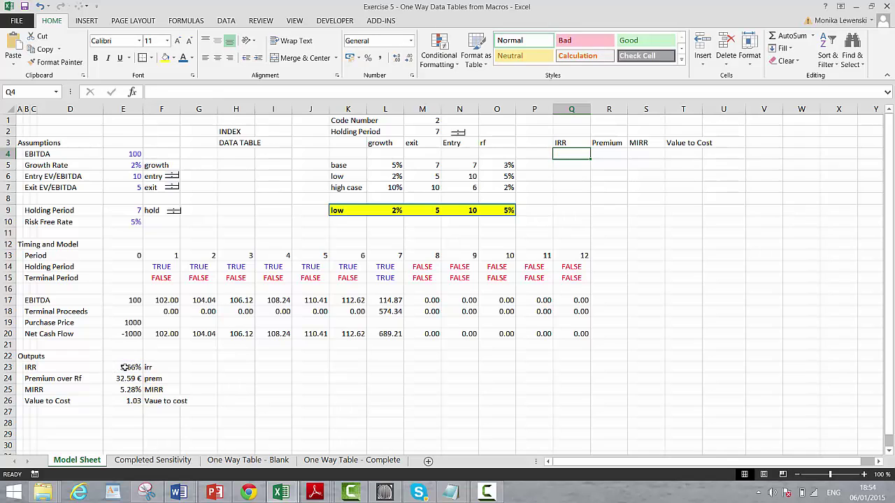
- Fill Q4:T4 under the output headings with the array formula =TRANSPOSE(E23:E26)
{"action": "key", "text": "shift+Right"}
{"action": "key", "text": "shift+Right"}
{"action": "key", "text": "shift+Right"}
{"action": "type", "text": "=tr"}
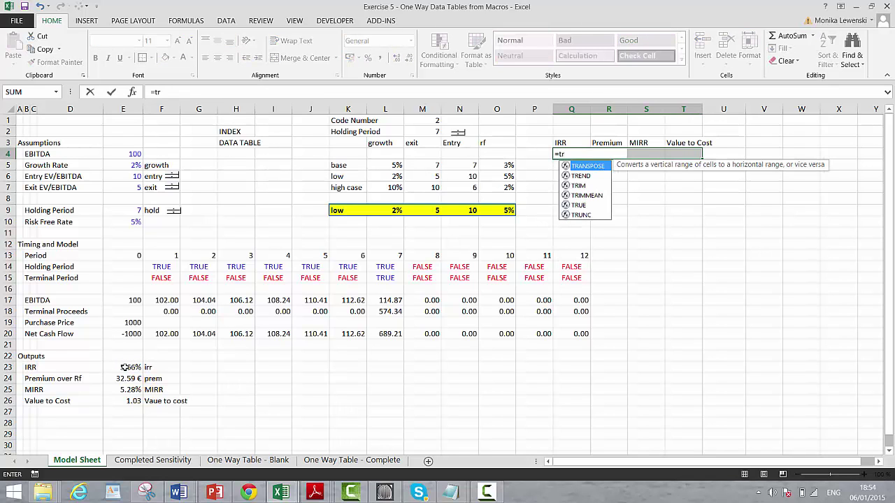
{"action": "key", "text": "Tab"}
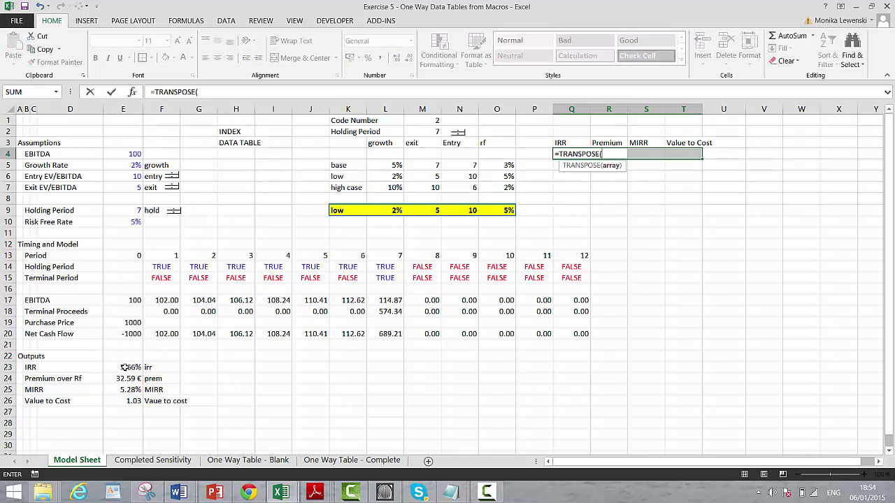
{"action": "key", "text": "Down"}
{"action": "key", "text": "Down"}
{"action": "key", "text": "Down"}
{"action": "key", "text": "Down"}
{"action": "key", "text": "Down"}
{"action": "key", "text": "Down"}
{"action": "key", "text": "Down"}
{"action": "key", "text": "Down"}
{"action": "key", "text": "Down"}
{"action": "key", "text": "Down"}
{"action": "key", "text": "Down"}
{"action": "key", "text": "Down"}
{"action": "key", "text": "Down"}
{"action": "key", "text": "Down"}
{"action": "key", "text": "Down"}
{"action": "key", "text": "Down"}
{"action": "key", "text": "Down"}
{"action": "key", "text": "Down"}
{"action": "key", "text": "Down"}
{"action": "key", "text": "Down"}
{"action": "key", "text": "Left"}
{"action": "key", "text": "Left"}
{"action": "key", "text": "Left"}
{"action": "key", "text": "Left"}
{"action": "key", "text": "Left"}
{"action": "key", "text": "Left"}
{"action": "key", "text": "Left"}
{"action": "key", "text": "Left"}
{"action": "key", "text": "Left"}
{"action": "key", "text": "Left"}
{"action": "key", "text": "Left"}
{"action": "key", "text": "Left"}
{"action": "key", "text": "Left"}
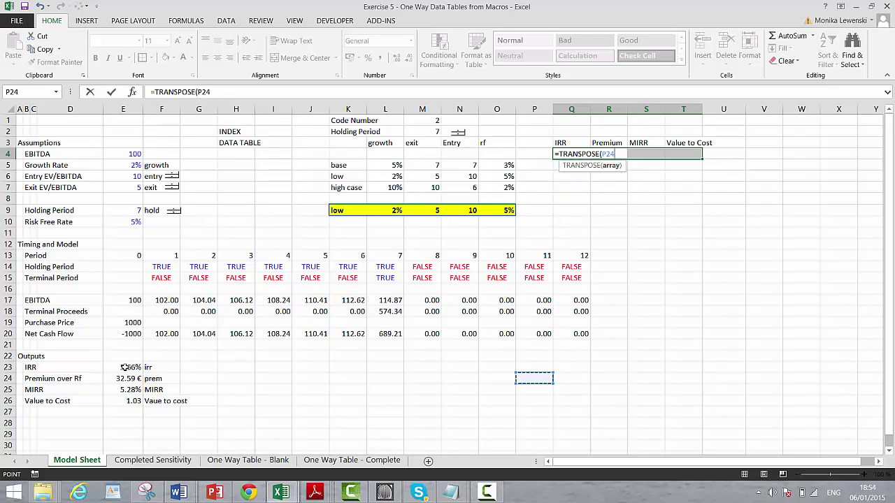
{"action": "key", "text": "Up"}
{"action": "key", "text": "Right"}
{"action": "key", "text": "shift+Down"}
{"action": "key", "text": "shift+Down"}
{"action": "key", "text": "shift+Down"}
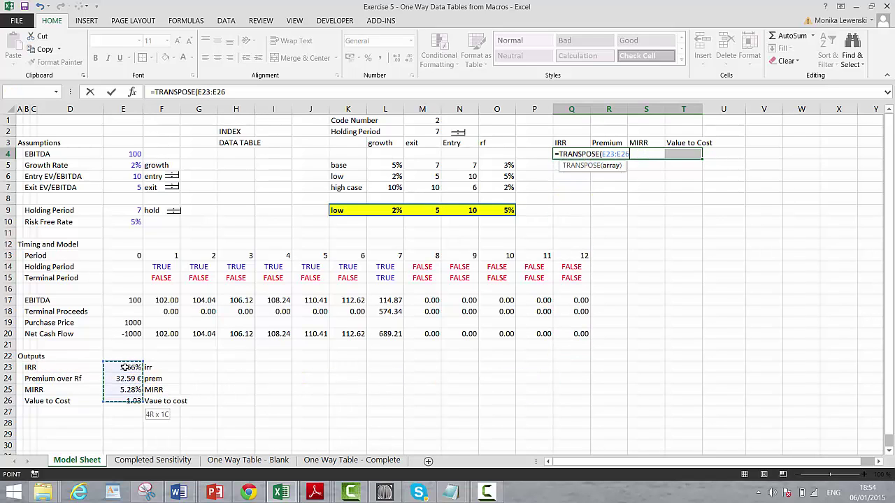
{"action": "key", "text": "ctrl+shift+Return"}
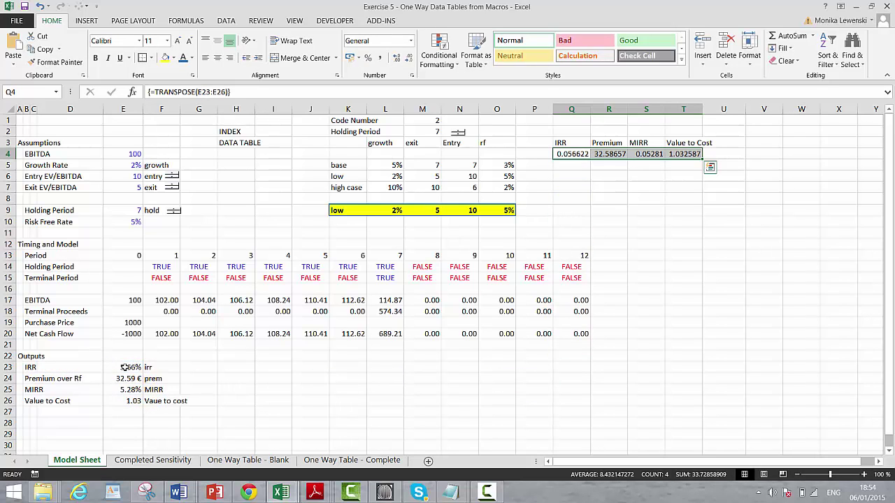
- Format IRR and MIRR in row 4 as percentages, and Premium R4 and Value to Cost T4 as two-decimal numbers
{"action": "key", "text": "ctrl+shift+5"}
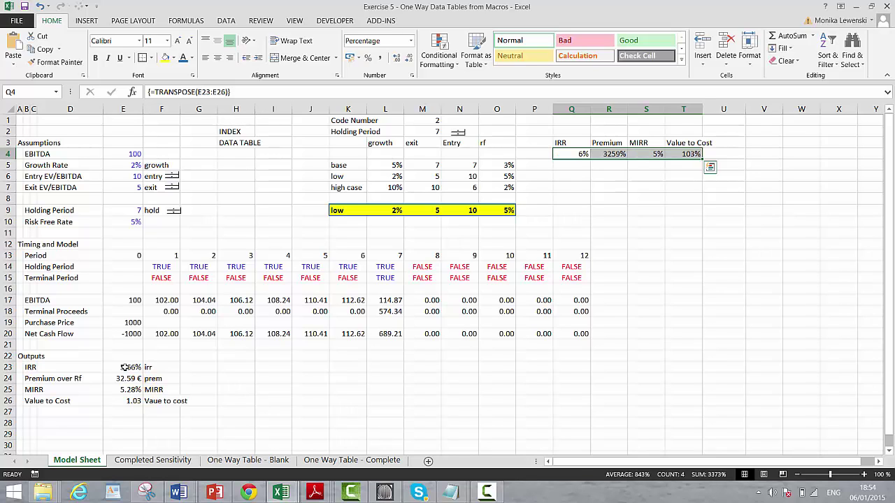
{"action": "key", "text": "Right"}
{"action": "key", "text": "ctrl+shift+1"}
{"action": "key", "text": "Right"}
{"action": "key", "text": "Right"}
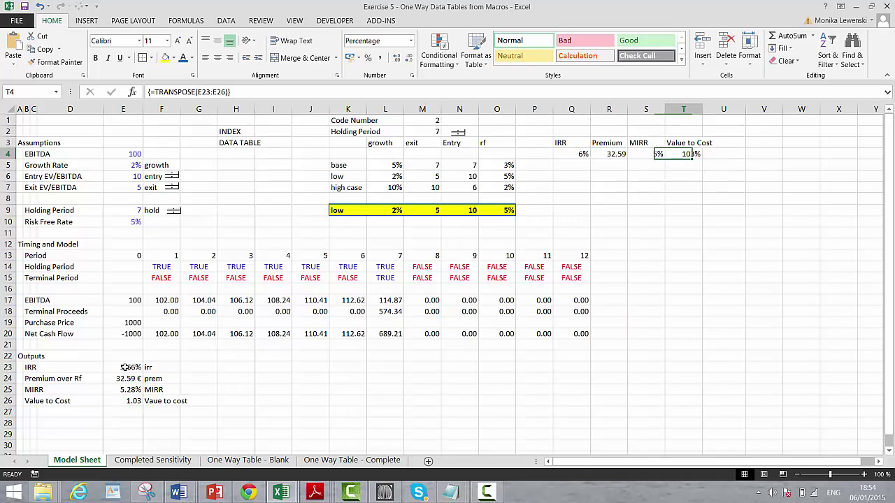
{"action": "key", "text": "ctrl+shift+1"}
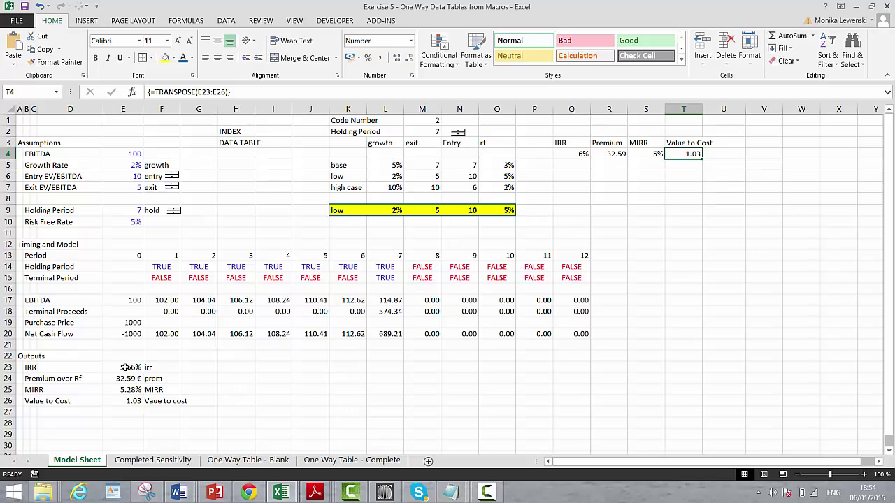
- Enter the scenario numbers 1, 2 and 3 in P5:P7 beside the scenario inputs
{"action": "key", "text": "Left"}
{"action": "key", "text": "Left"}
{"action": "key", "text": "Left"}
{"action": "key", "text": "Left"}
{"action": "key", "text": "Down"}
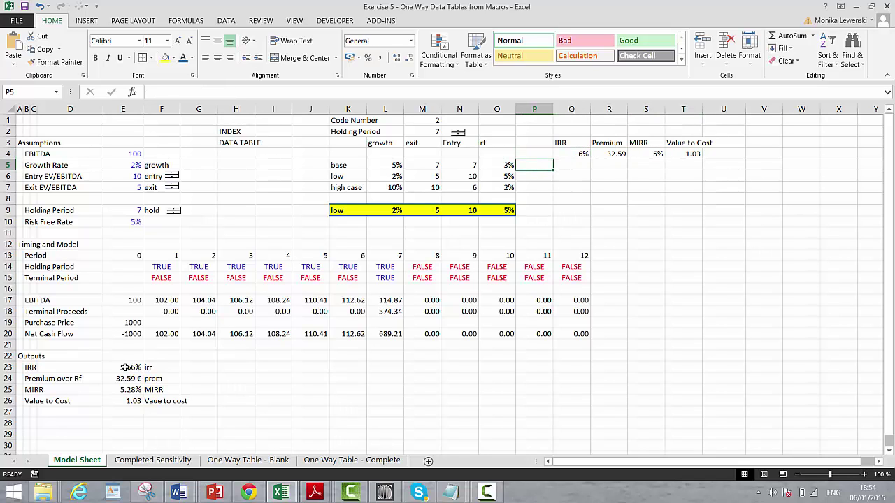
{"action": "type", "text": "1"}
{"action": "key", "text": "Return"}
{"action": "type", "text": "2"}
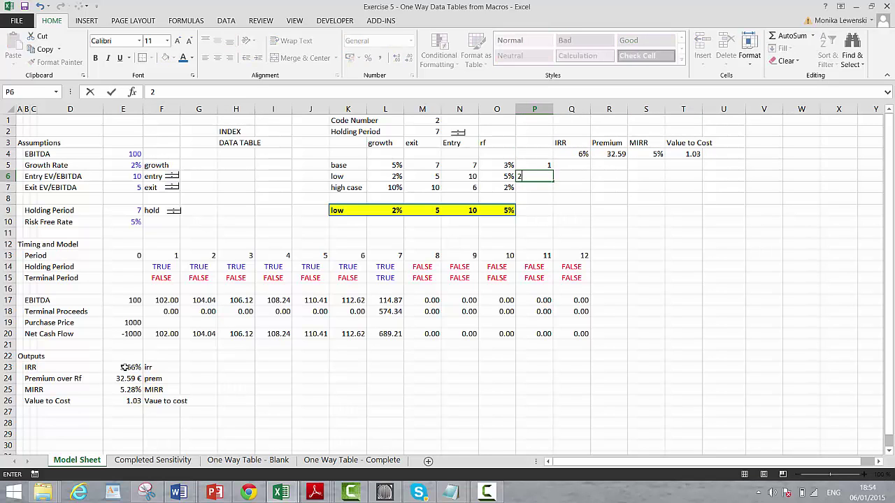
{"action": "key", "text": "Return"}
{"action": "type", "text": "3"}
{"action": "key", "text": "Return"}
- Examine the extent of the data table block P4:T7 and its output row P4:T4
{"action": "key", "text": "Up"}
{"action": "key", "text": "Up"}
{"action": "key", "text": "Up"}
{"action": "key", "text": "Up"}
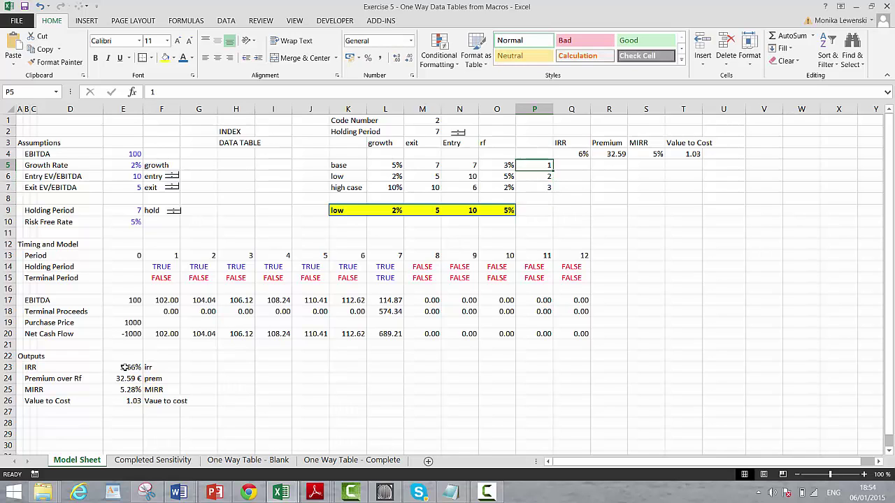
{"action": "key", "text": "shift+Right"}
{"action": "key", "text": "shift+Right"}
{"action": "key", "text": "shift+Right"}
{"action": "key", "text": "shift+Right"}
{"action": "key", "text": "shift+Down"}
{"action": "key", "text": "shift+Down"}
{"action": "key", "text": "shift+Down"}
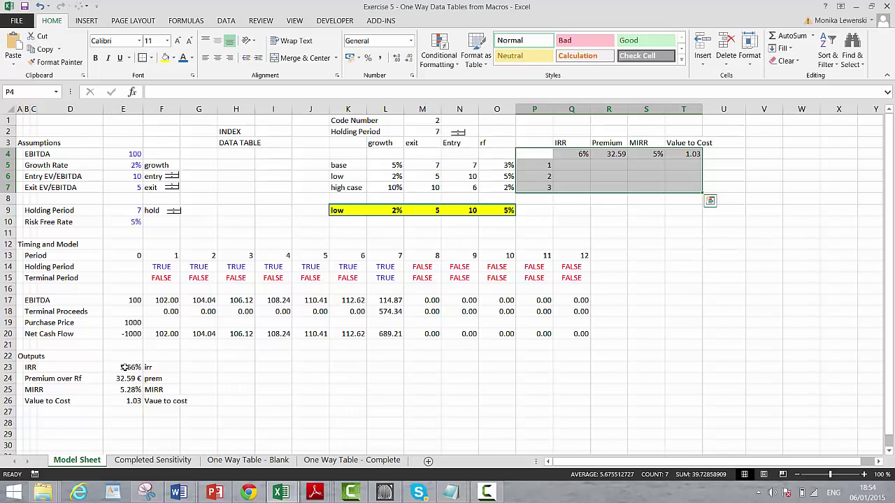
{"action": "key", "text": "Up"}
{"action": "key", "text": "Down"}
{"action": "key", "text": "shift+Right"}
{"action": "key", "text": "shift+Right"}
{"action": "key", "text": "shift+Right"}
{"action": "key", "text": "shift+Right"}
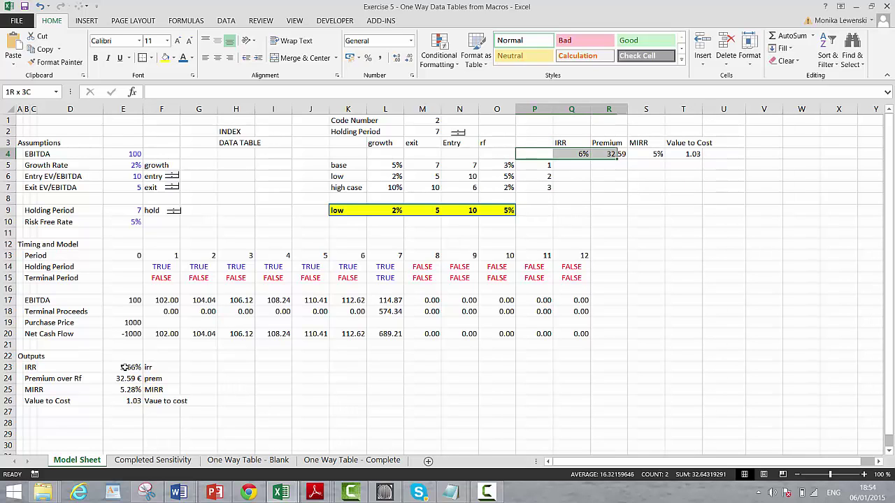
- Examine the scenario numbers in P5:P7, the blank corner cell P4 and the transposed outputs beside it
{"action": "key", "text": "Down"}
{"action": "key", "text": "Down"}
{"action": "key", "text": "Down"}
{"action": "key", "text": "Up"}
{"action": "key", "text": "Up"}
{"action": "key", "text": "Up"}
{"action": "key", "text": "Up"}
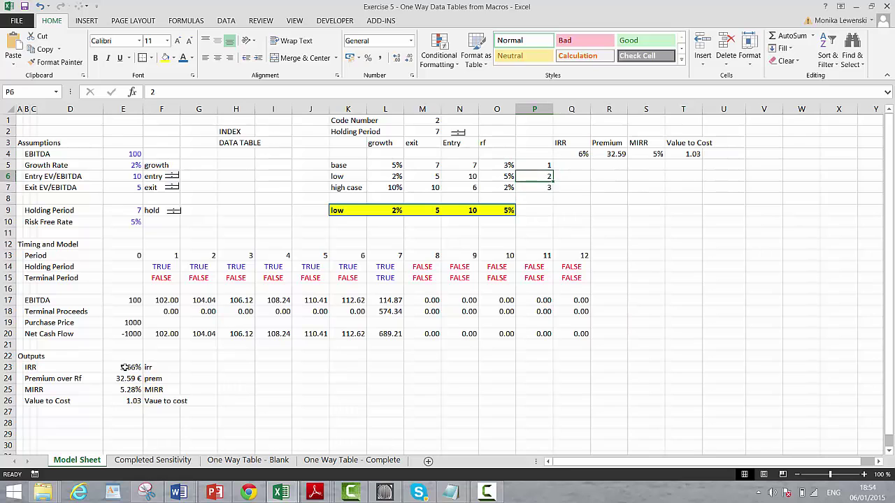
{"action": "key", "text": "Down"}
{"action": "key", "text": "Right"}
{"action": "key", "text": "Right"}
{"action": "key", "text": "Right"}
{"action": "key", "text": "Right"}
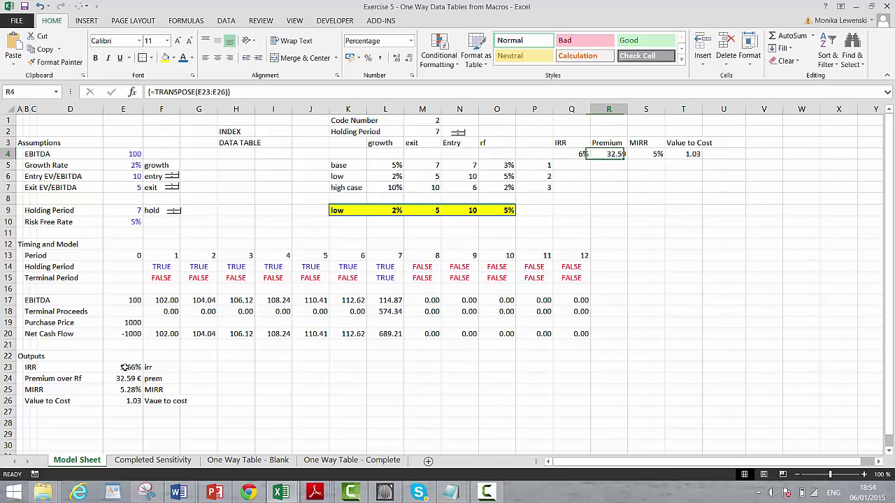
{"action": "key", "text": "Left"}
{"action": "key", "text": "Left"}
{"action": "key", "text": "Left"}
{"action": "key", "text": "Left"}
{"action": "key", "text": "Left"}
{"action": "key", "text": "Right"}
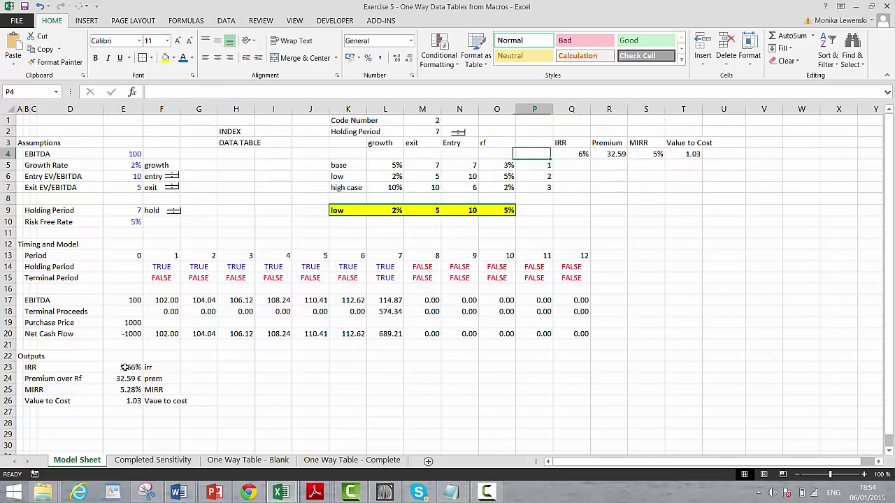
{"action": "key", "text": "Right"}
{"action": "key", "text": "Right"}
{"action": "key", "text": "Right"}
{"action": "key", "text": "Left"}
{"action": "key", "text": "Left"}
{"action": "key", "text": "Left"}
{"action": "key", "text": "Down"}
{"action": "key", "text": "Down"}
{"action": "key", "text": "Down"}
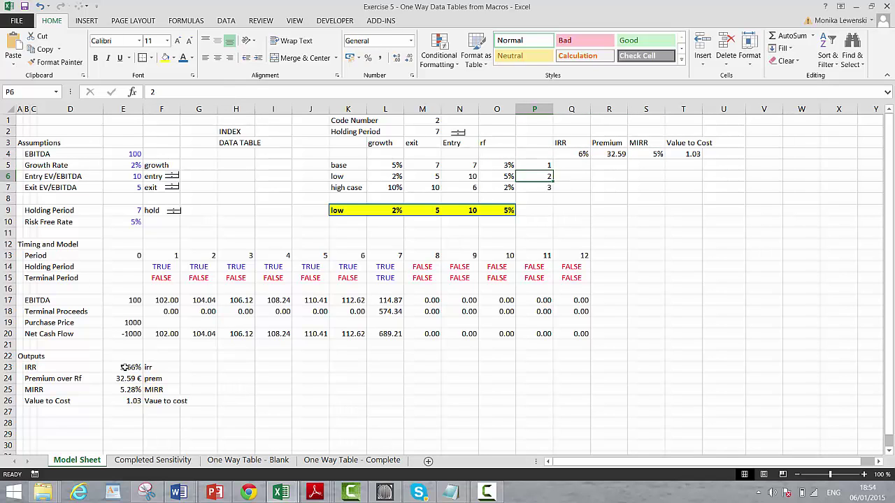
- Compare the block P4:T7 with the larger block P3:T7 that includes the output headings
{"action": "key", "text": "Up"}
{"action": "key", "text": "Up"}
{"action": "key", "text": "Up"}
{"action": "key", "text": "shift+Down"}
{"action": "key", "text": "shift+Down"}
{"action": "key", "text": "shift+Down"}
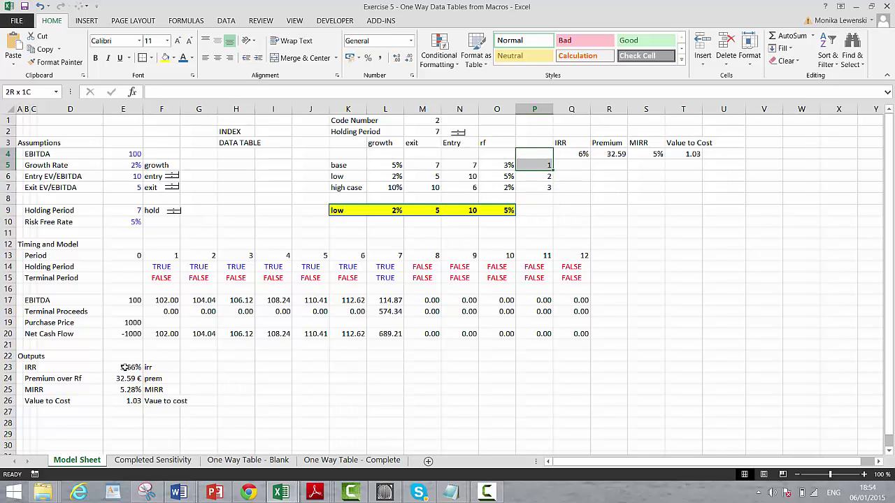
{"action": "key", "text": "shift+Right"}
{"action": "key", "text": "shift+Right"}
{"action": "key", "text": "shift+Right"}
{"action": "key", "text": "shift+Right"}
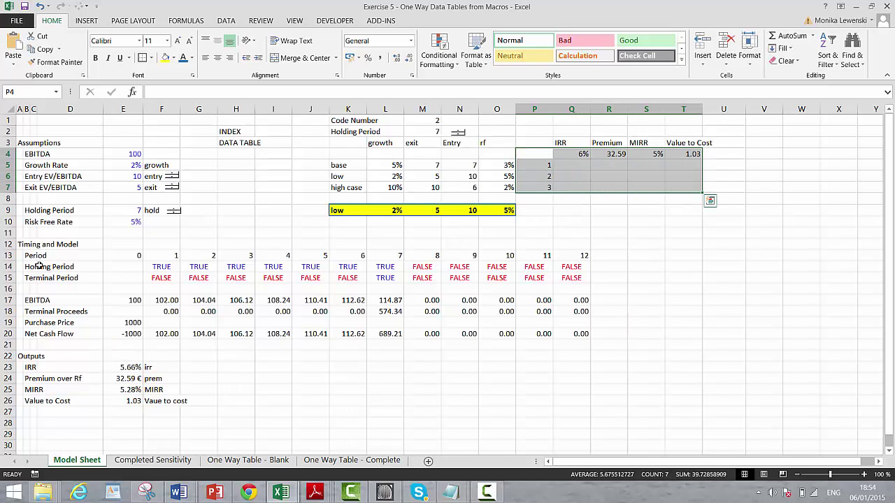
{"action": "key", "text": "Up"}
{"action": "key", "text": "shift+Right"}
{"action": "key", "text": "shift+Right"}
{"action": "key", "text": "shift+Right"}
{"action": "key", "text": "shift+Right"}
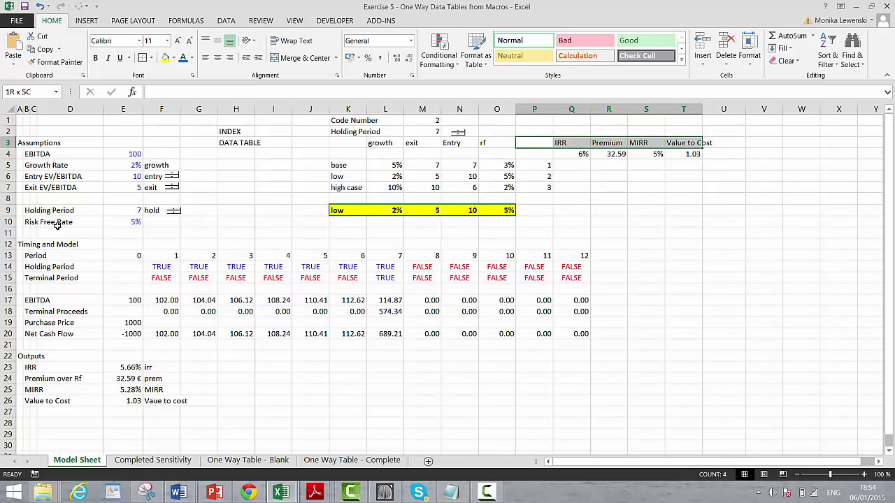
{"action": "key", "text": "shift+Down"}
{"action": "key", "text": "shift+Down"}
{"action": "key", "text": "shift+Down"}
{"action": "key", "text": "shift+Down"}
- Create a one-way data table over P4:T7 with the Code Number cell M1 as the column input cell
{"action": "key", "text": "Down"}
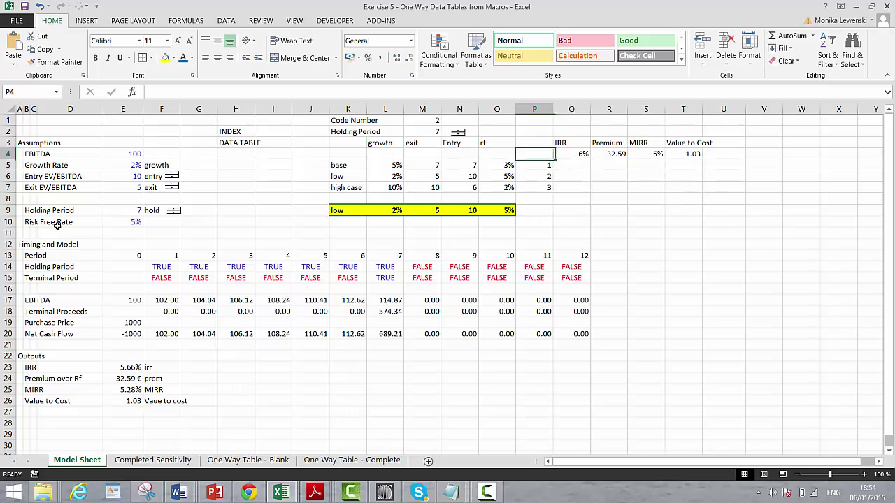
{"action": "key", "text": "shift+Right"}
{"action": "key", "text": "shift+Right"}
{"action": "key", "text": "shift+Right"}
{"action": "key", "text": "shift+Right"}
{"action": "key", "text": "shift+Down"}
{"action": "key", "text": "shift+Down"}
{"action": "key", "text": "shift+Down"}
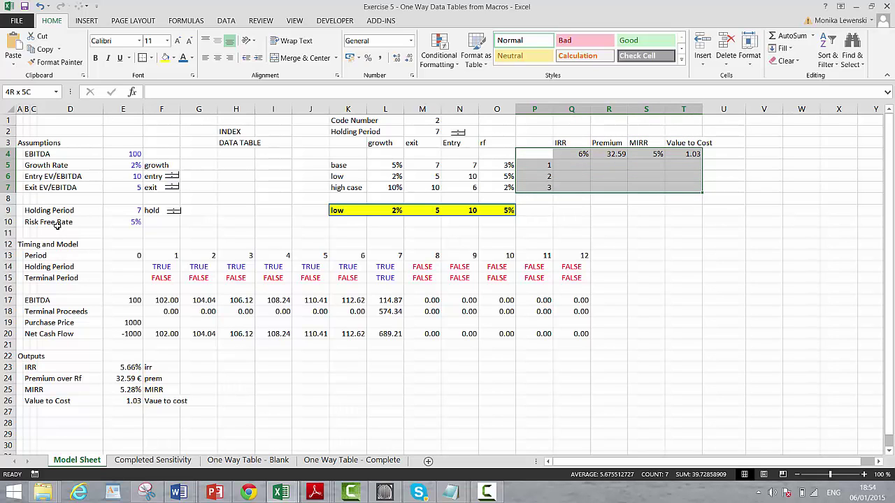
{"action": "left_click", "coordinate": [226, 21]}
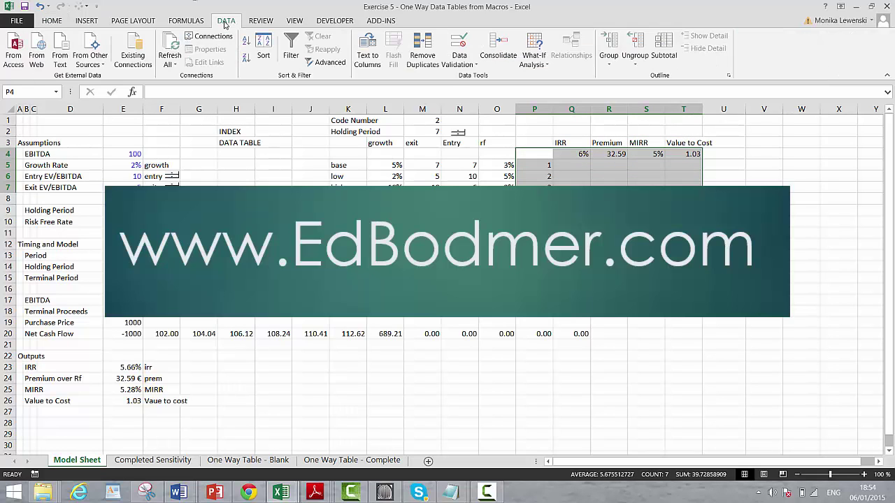
{"action": "left_click", "coordinate": [534, 56]}
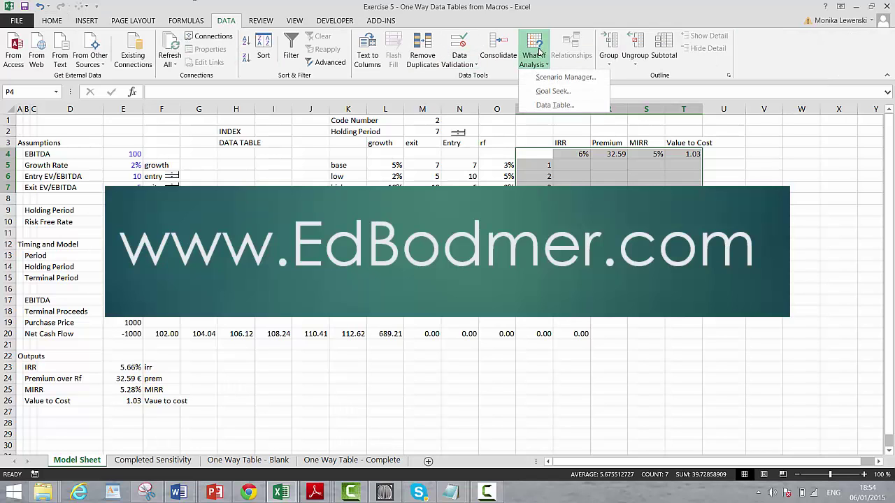
{"action": "left_click", "coordinate": [553, 104]}
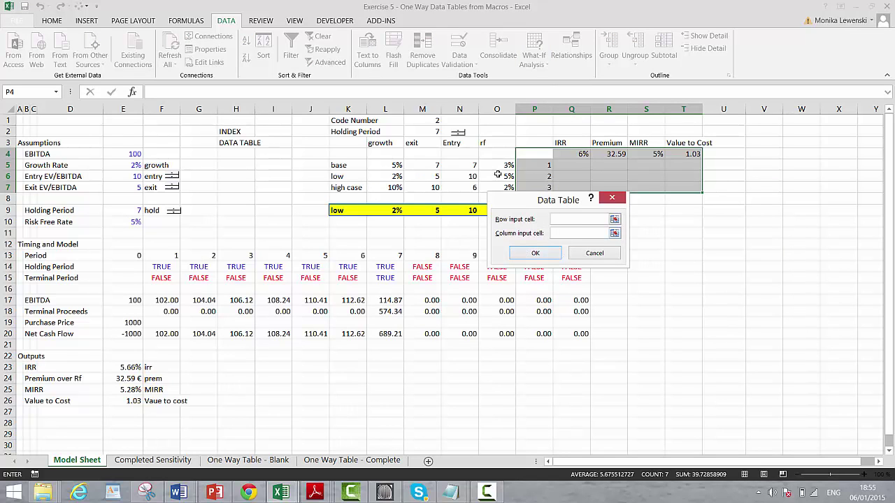
{"action": "left_click", "coordinate": [434, 119]}
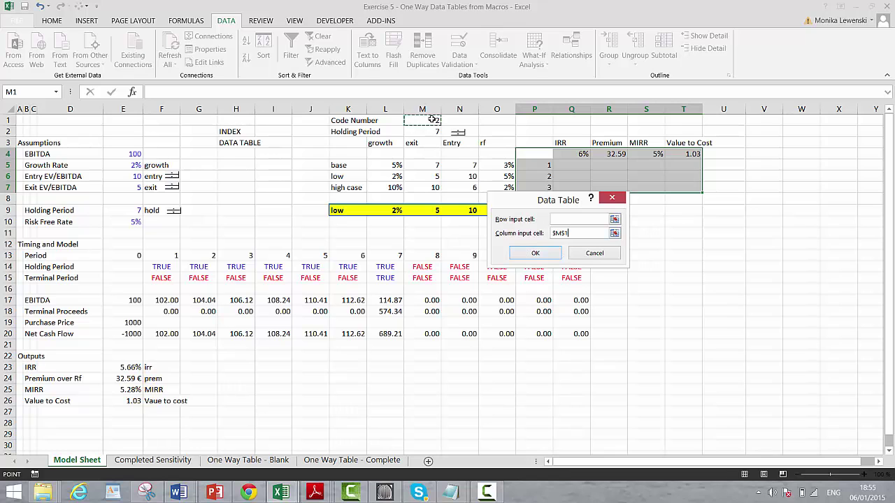
{"action": "key", "text": "Return"}
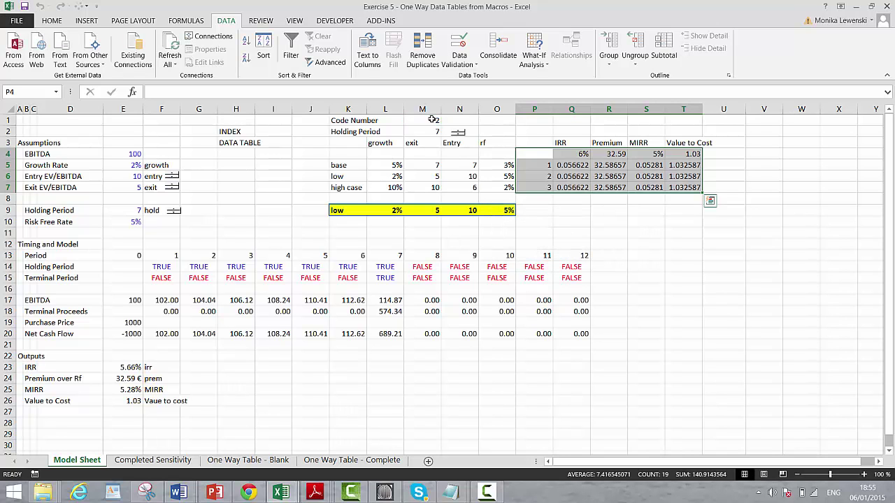
- Format the data table's IRR results Q5:Q7 as percentages and the Premium results R5:R7 as two-decimal numbers
{"action": "key", "text": "Down"}
{"action": "key", "text": "Down"}
{"action": "key", "text": "Right"}
{"action": "key", "text": "Up"}
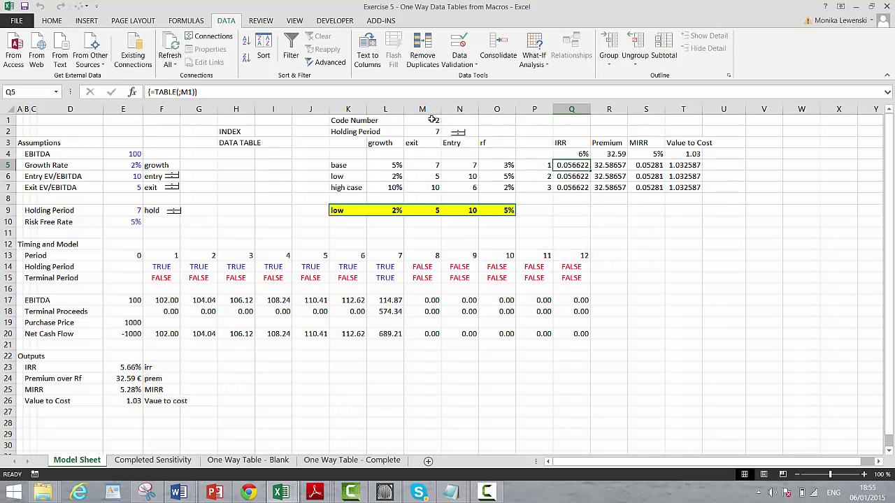
{"action": "key", "text": "shift+Down"}
{"action": "key", "text": "shift+Down"}
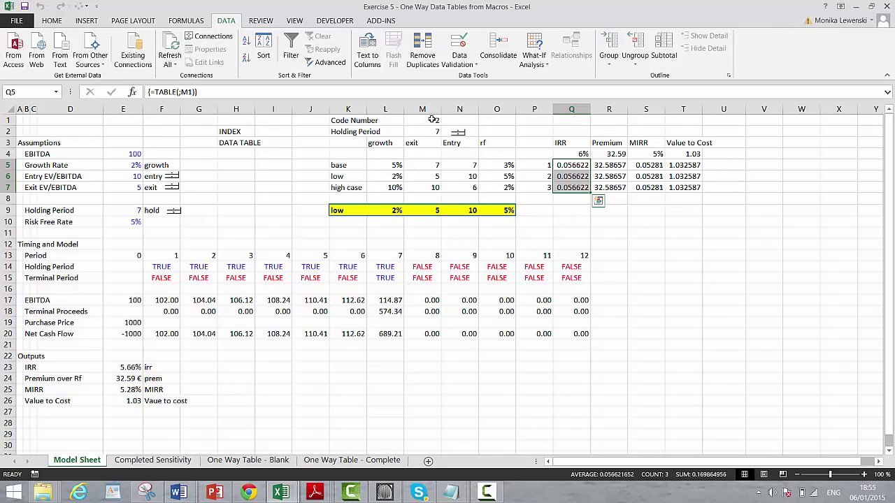
{"action": "key", "text": "ctrl+shift+5"}
{"action": "key", "text": "Right"}
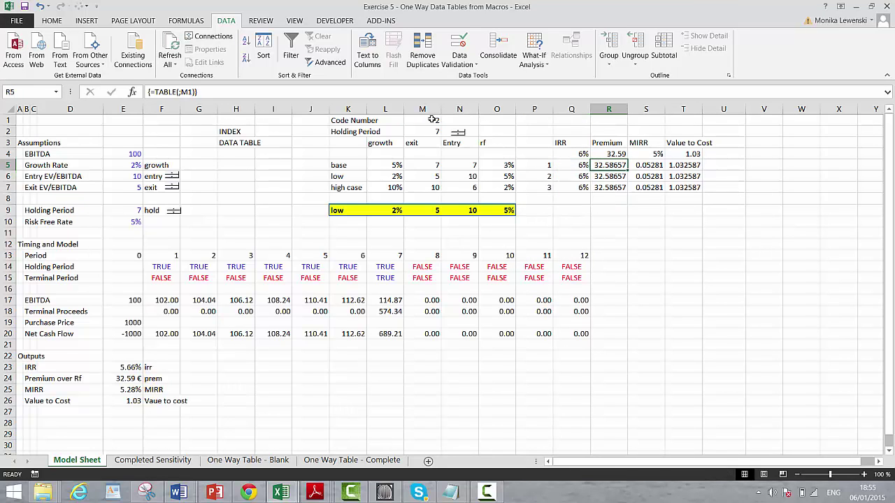
{"action": "key", "text": "shift+Down"}
{"action": "key", "text": "shift+Down"}
{"action": "key", "text": "ctrl+shift+1"}
{"action": "key", "text": "Right"}
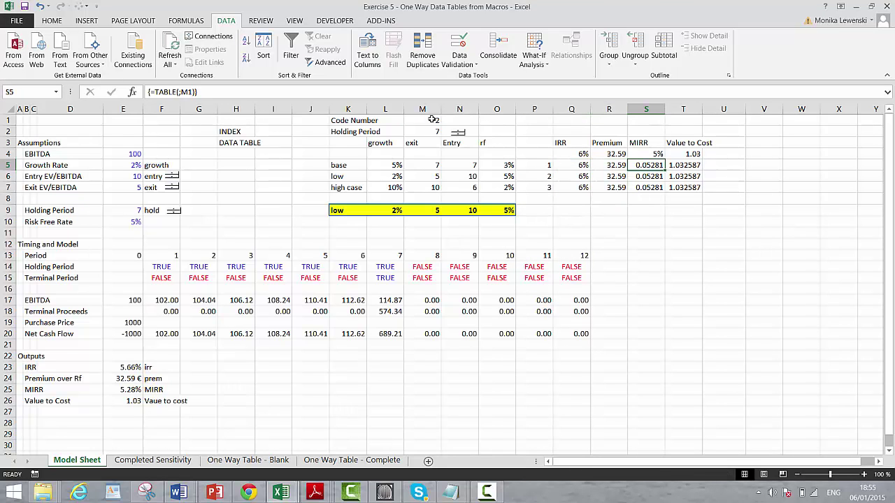
- Format the MIRR results S5:S7 as percentages and the Value to Cost results T5:T7 as two-decimal numbers
{"action": "key", "text": "shift+Down"}
{"action": "key", "text": "shift+Down"}
{"action": "key", "text": "ctrl+shift+5"}
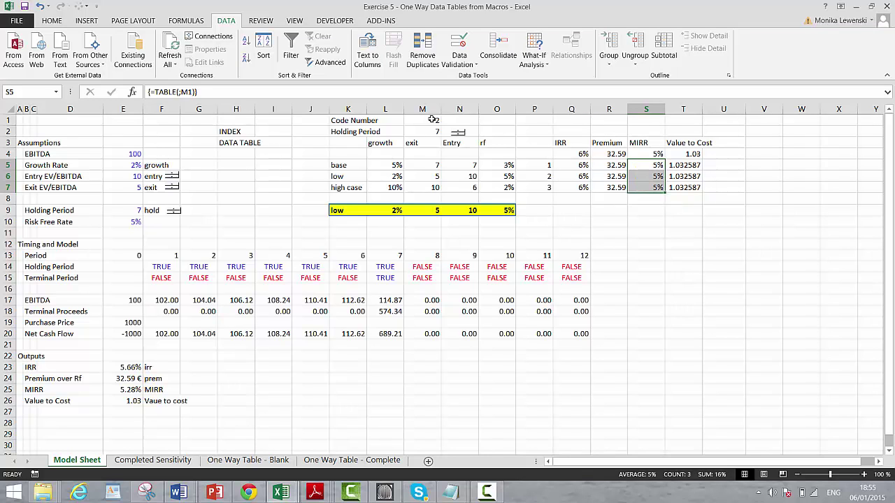
{"action": "key", "text": "Right"}
{"action": "key", "text": "shift+Down"}
{"action": "key", "text": "shift+Down"}
{"action": "key", "text": "ctrl+shift+1"}
- Set the workbook's calculation option to Automatic so that data tables recalculate as well
{"action": "key", "text": "Left"}
{"action": "key", "text": "Left"}
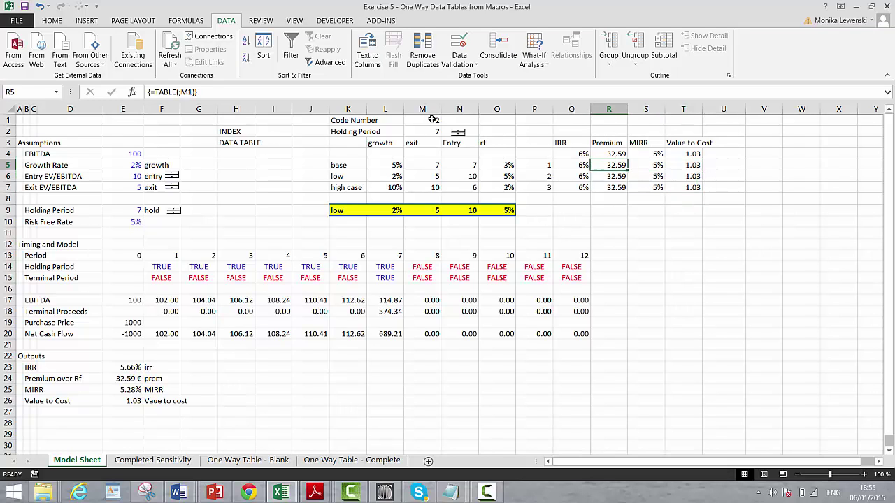
{"action": "key", "text": "Left"}
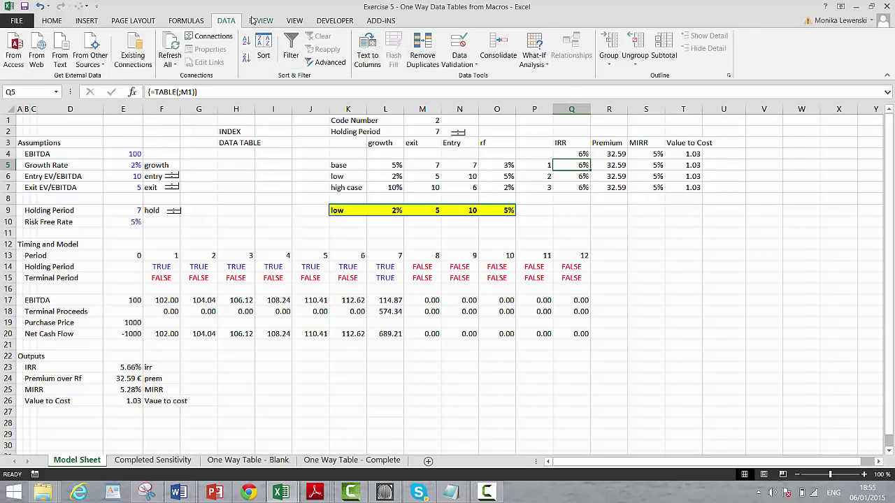
{"action": "left_click", "coordinate": [186, 21]}
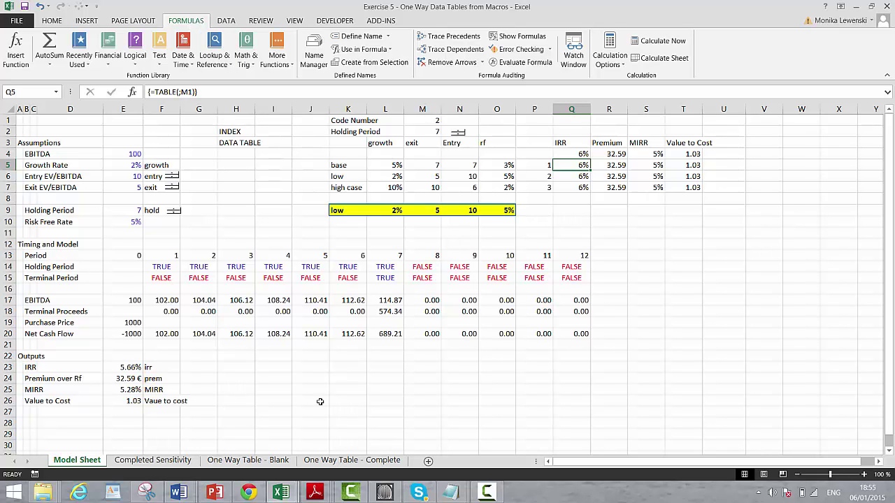
{"action": "mouse_move", "coordinate": [297, 498]}
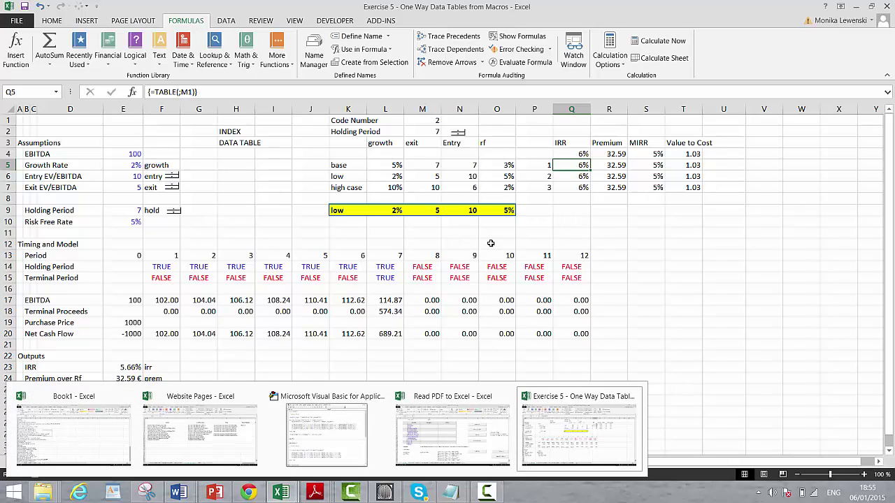
{"action": "left_click", "coordinate": [563, 233]}
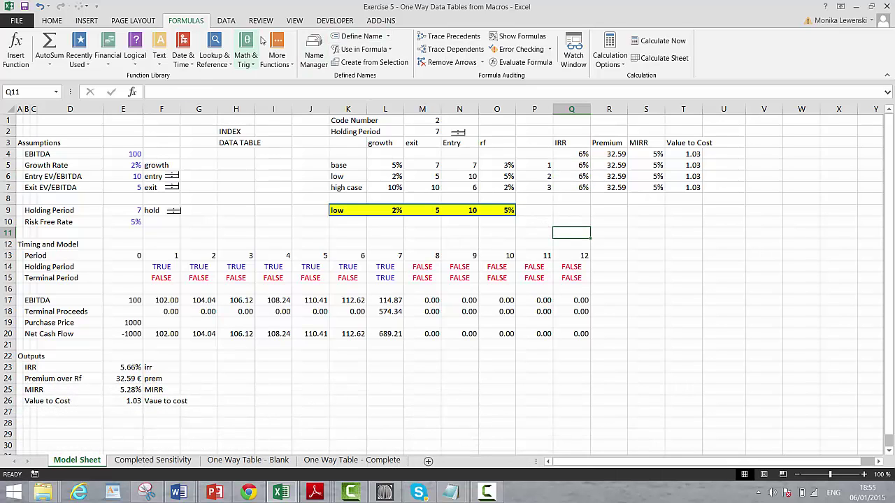
{"action": "left_click", "coordinate": [600, 58]}
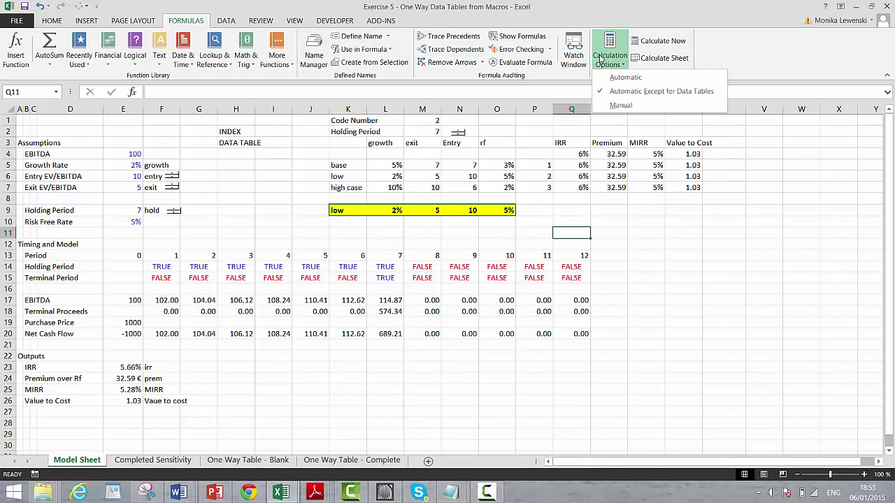
{"action": "left_click", "coordinate": [605, 74]}
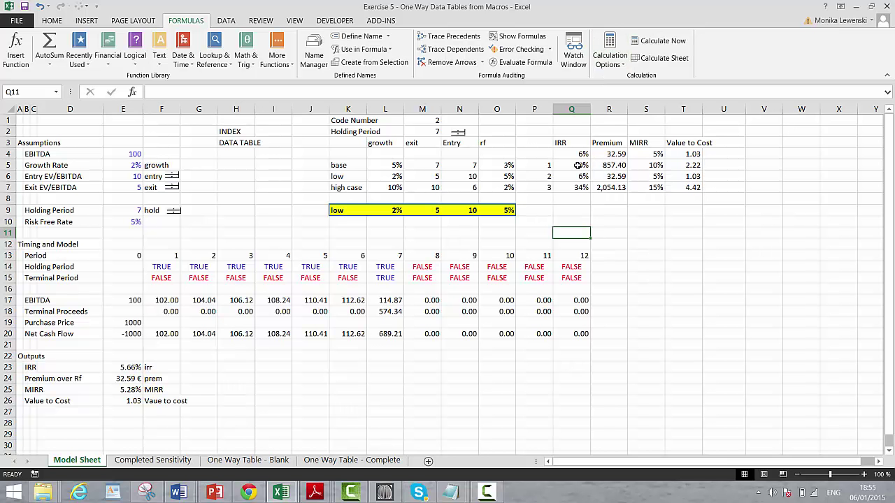
- Examine the data table's low-case results in row 6 across IRR, Premium, MIRR and Value to Cost
{"action": "key", "text": "Left"}
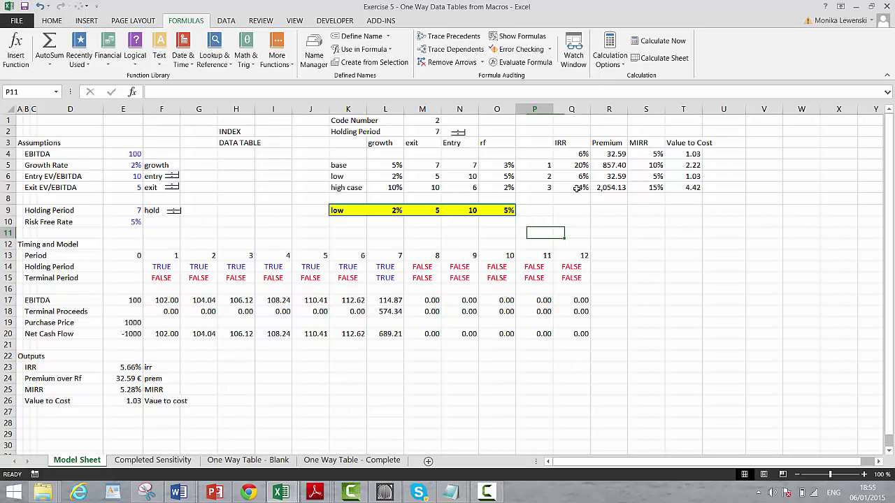
{"action": "key", "text": "Up"}
{"action": "key", "text": "Up"}
{"action": "key", "text": "Up"}
{"action": "key", "text": "Up"}
{"action": "key", "text": "Up"}
{"action": "key", "text": "Right"}
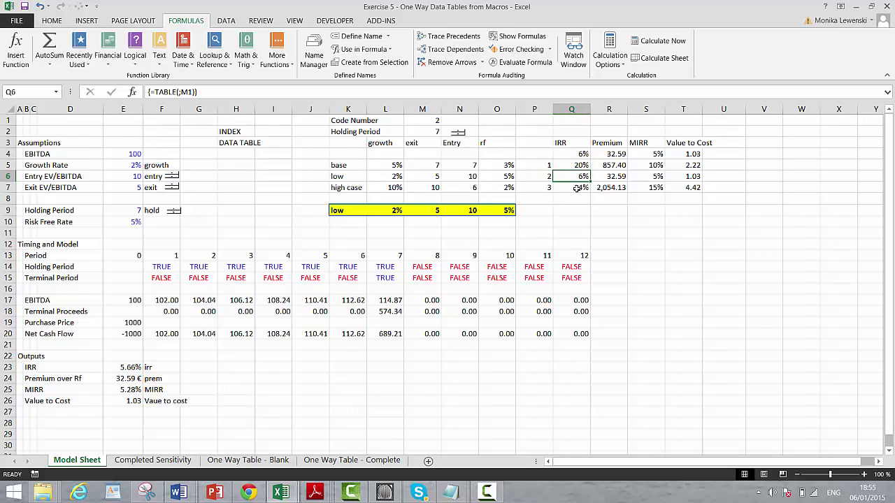
{"action": "key", "text": "Up"}
{"action": "key", "text": "Down"}
{"action": "key", "text": "Right"}
{"action": "key", "text": "Right"}
{"action": "key", "text": "Right"}
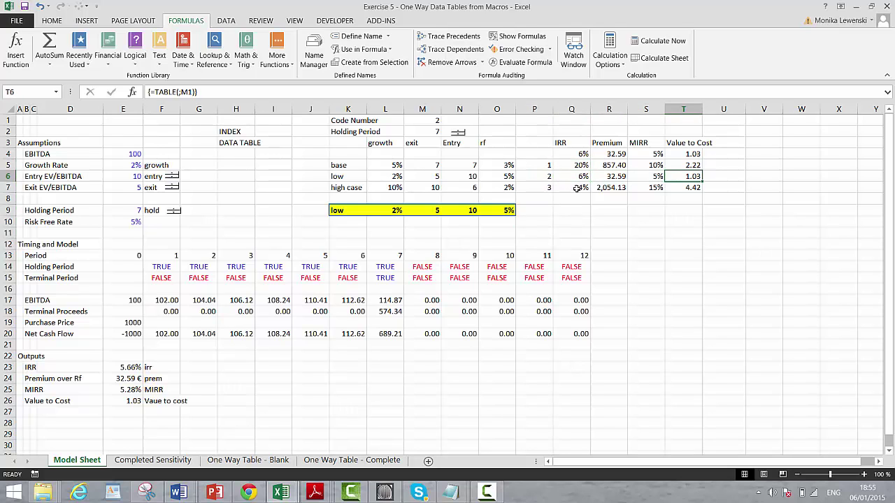
{"action": "key", "text": "Left"}
{"action": "key", "text": "Left"}
{"action": "key", "text": "Left"}
{"action": "key", "text": "Right"}
{"action": "key", "text": "Right"}
{"action": "key", "text": "Up"}
{"action": "key", "text": "Up"}
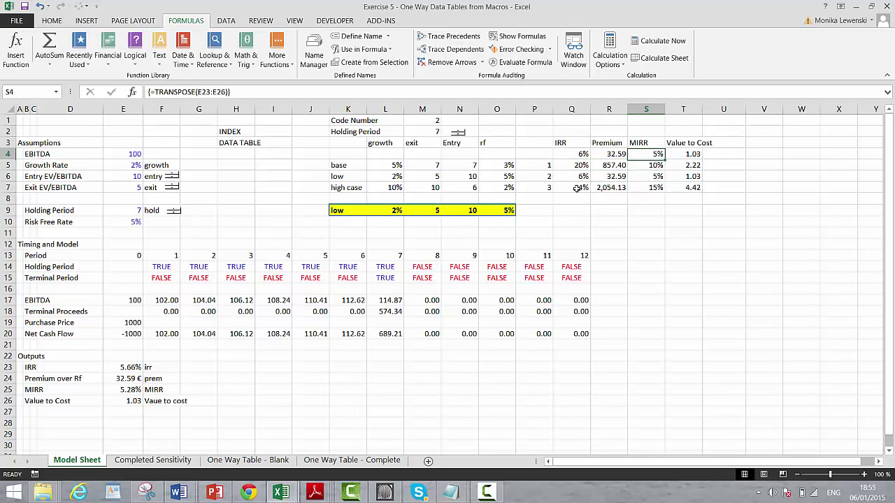
- Compare the MIRR and Premium results of the three cases in the data table
{"action": "key", "text": "Down"}
{"action": "key", "text": "Down"}
{"action": "key", "text": "Down"}
{"action": "key", "text": "Down"}
{"action": "key", "text": "Up"}
{"action": "key", "text": "Up"}
{"action": "key", "text": "Up"}
{"action": "key", "text": "Left"}
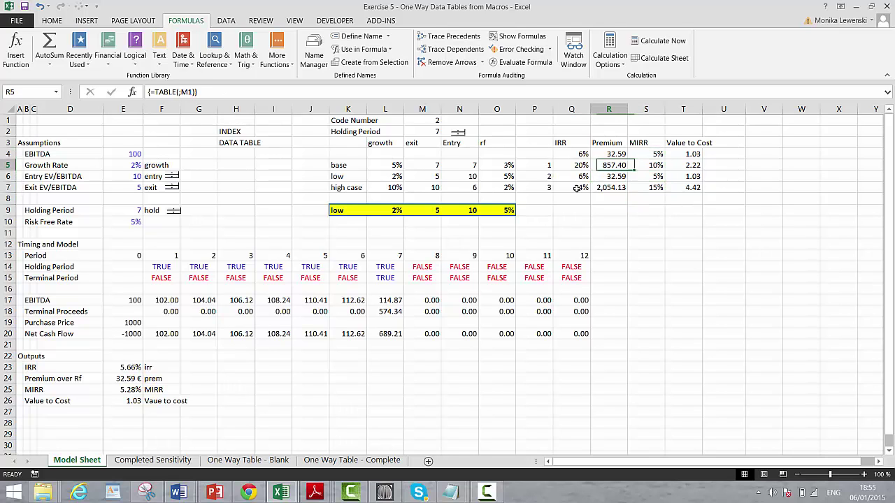
{"action": "key", "text": "Up"}
{"action": "key", "text": "Down"}
{"action": "key", "text": "Down"}
{"action": "key", "text": "Down"}
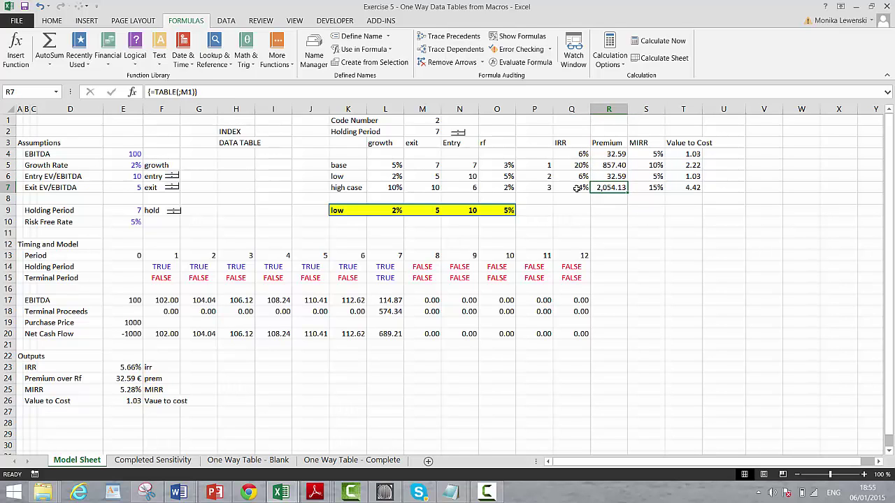
{"action": "key", "text": "Left"}
{"action": "key", "text": "Right"}
{"action": "key", "text": "Up"}
{"action": "key", "text": "Up"}
{"action": "key", "text": "Down"}
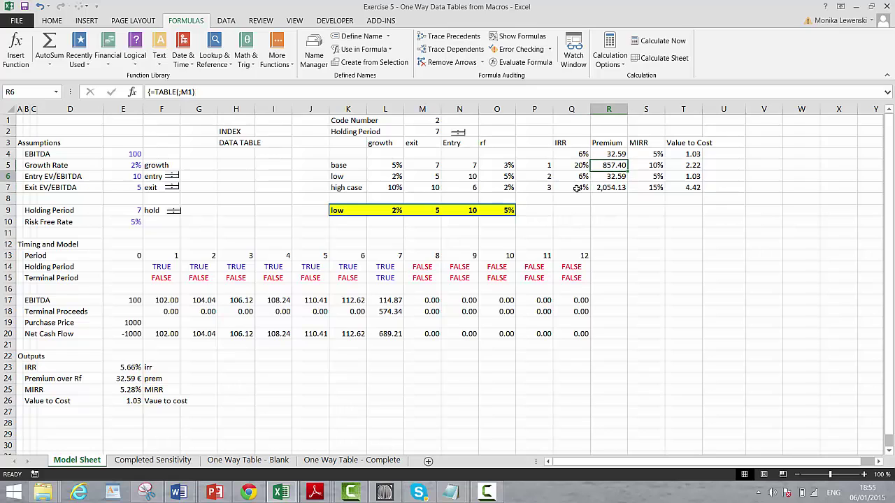
- Check the case codes in P5:P7 against the Code Number input cell M1
{"action": "key", "text": "Up"}
{"action": "key", "text": "Left"}
{"action": "key", "text": "Left"}
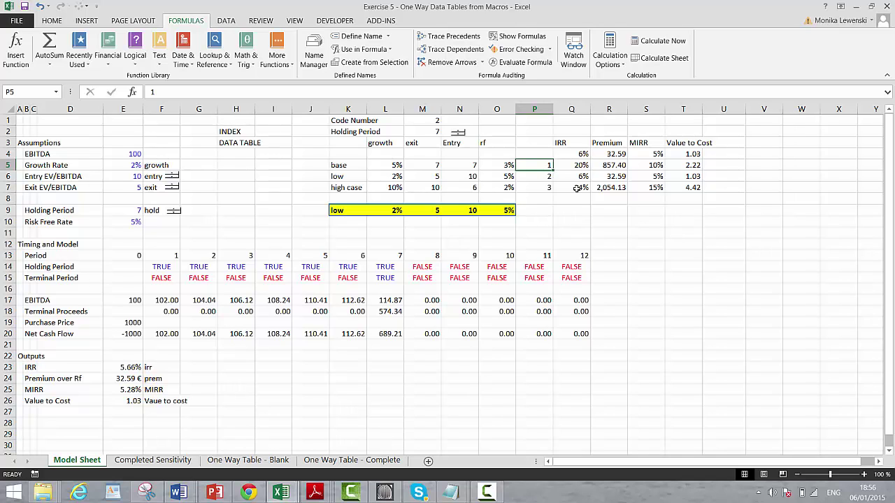
{"action": "key", "text": "Down"}
{"action": "key", "text": "Down"}
{"action": "key", "text": "Left"}
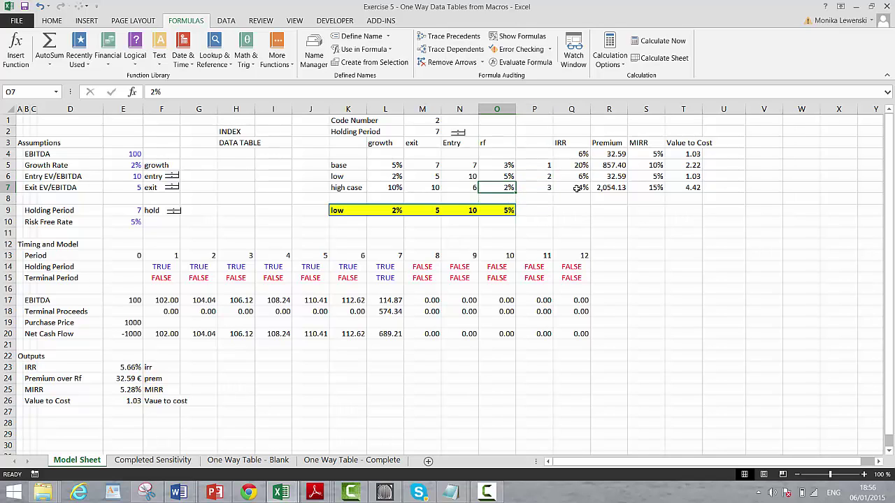
{"action": "key", "text": "Up"}
{"action": "key", "text": "Up"}
{"action": "key", "text": "Up"}
{"action": "key", "text": "Up"}
{"action": "key", "text": "Up"}
{"action": "key", "text": "Up"}
{"action": "key", "text": "Left"}
{"action": "key", "text": "Left"}
{"action": "key", "text": "Left"}
{"action": "key", "text": "Left"}
{"action": "key", "text": "Right"}
{"action": "key", "text": "Right"}
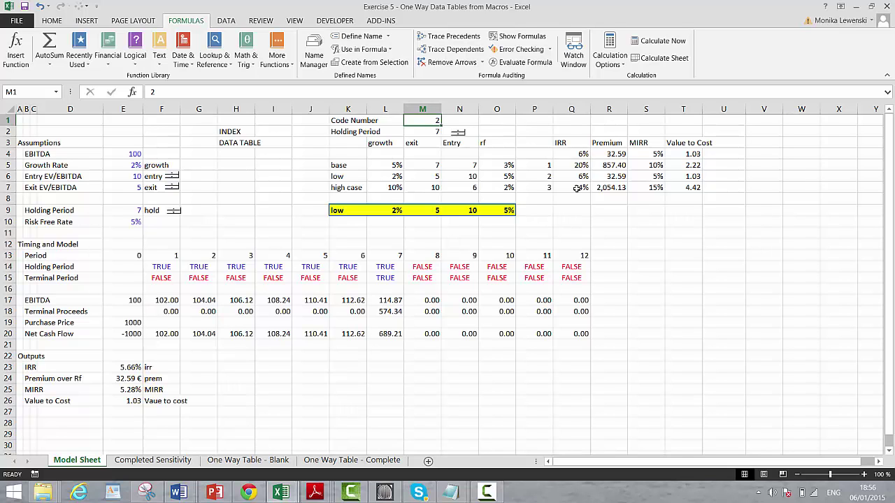
- Insert a new worksheet directly after Model Sheet and name it Master Scenario
{"action": "key", "text": "shift+F11"}
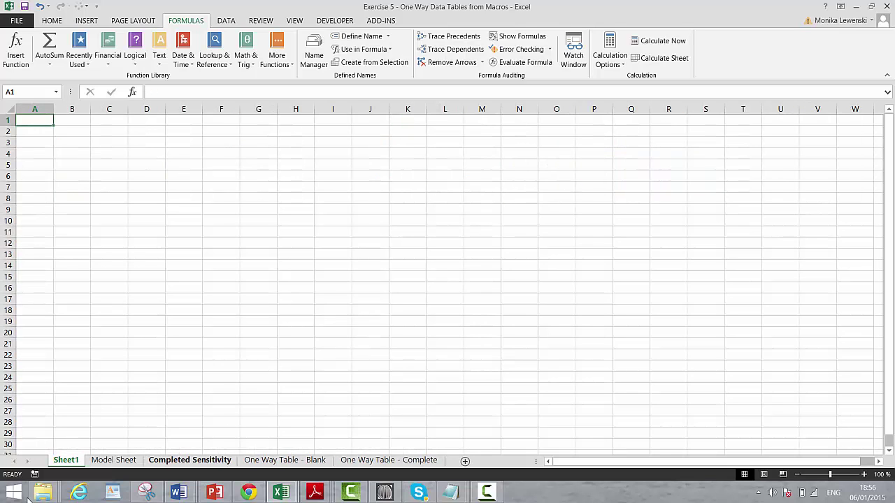
{"action": "left_click_drag", "start_coordinate": [80, 463], "coordinate": [161, 462]}
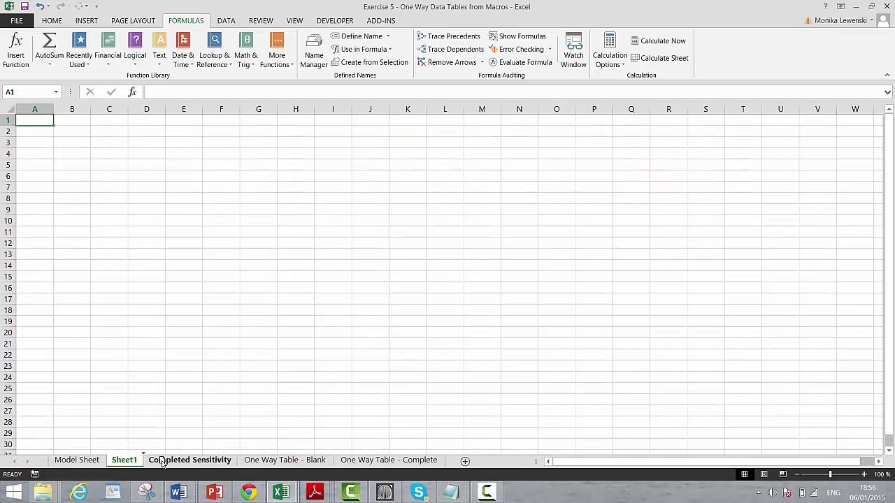
{"action": "double_click", "coordinate": [126, 461]}
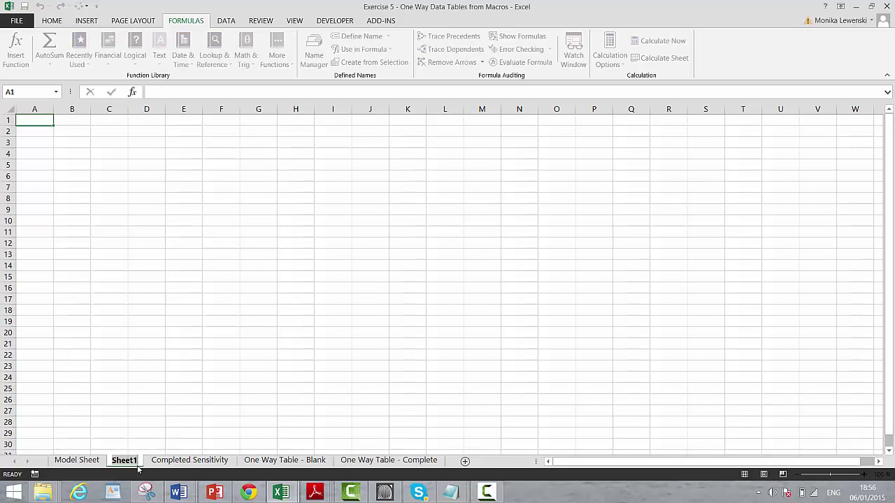
{"action": "type", "text": "Mast"}
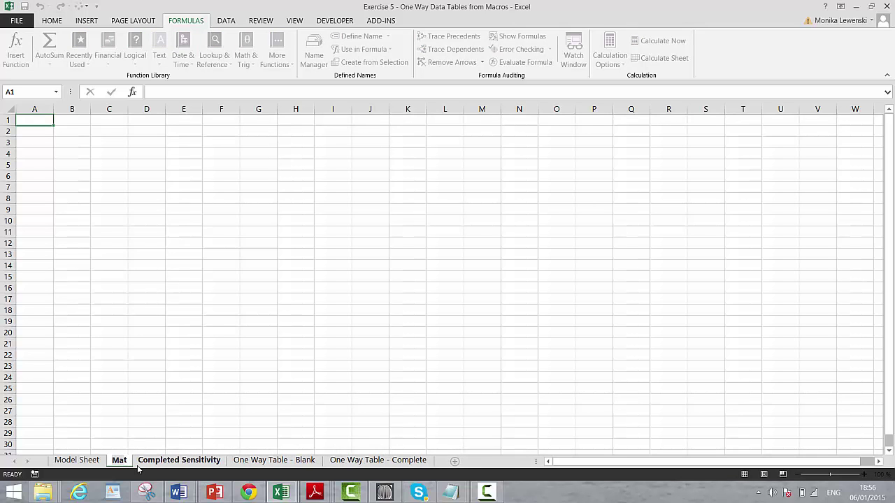
{"action": "type", "text": "er"}
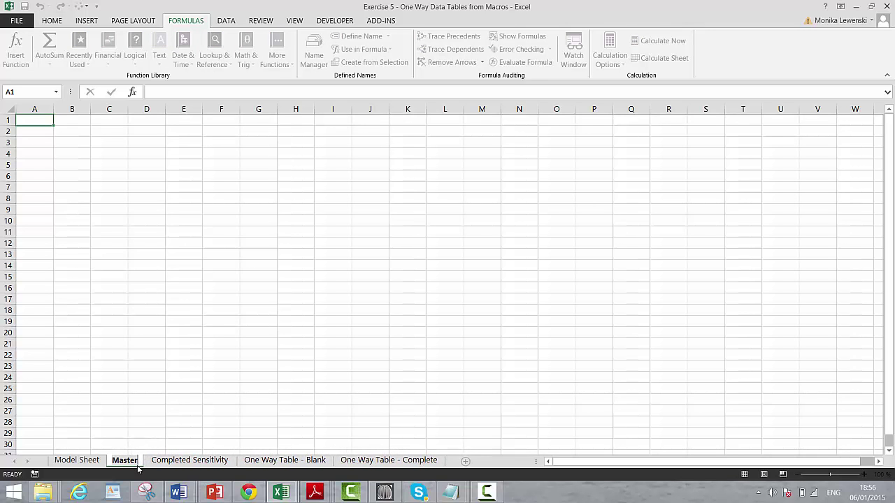
{"action": "type", "text": " Scen"}
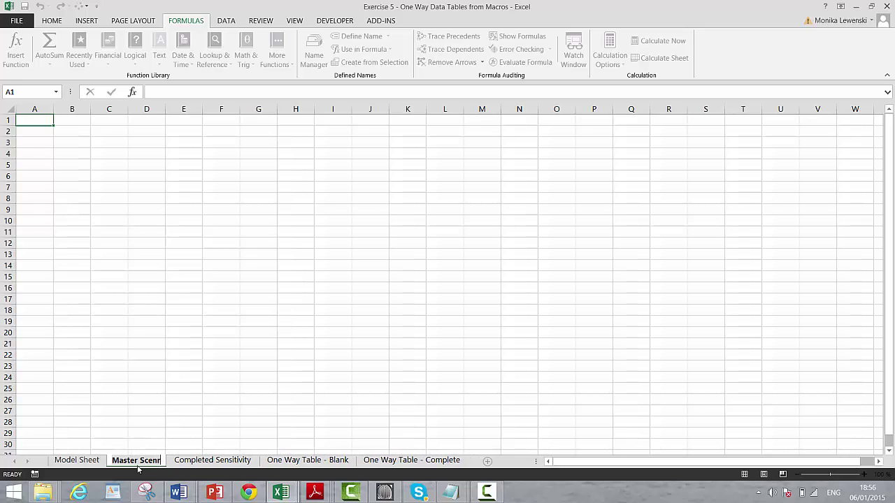
{"action": "type", "text": "a"}
{"action": "key", "text": "BackSpace"}
{"action": "key", "text": "BackSpace"}
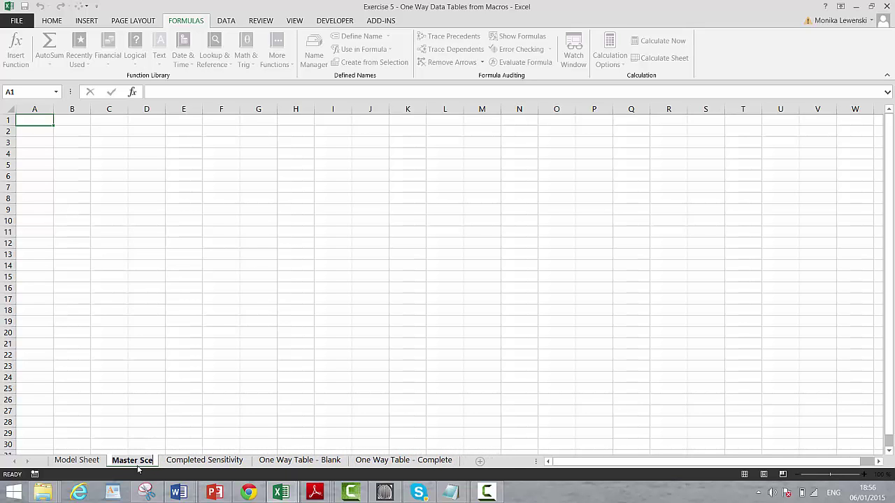
{"action": "type", "text": "nario"}
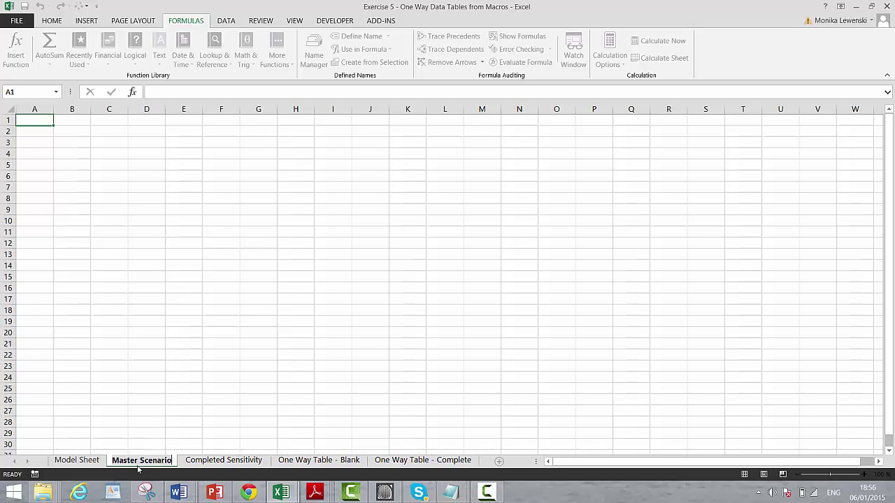
{"action": "left_click", "coordinate": [133, 191]}
- Copy the scenario and data table block K1:U10 from Model Sheet to Master Scenario, starting at cell C3
{"action": "key", "text": "ctrl+Page_Up"}
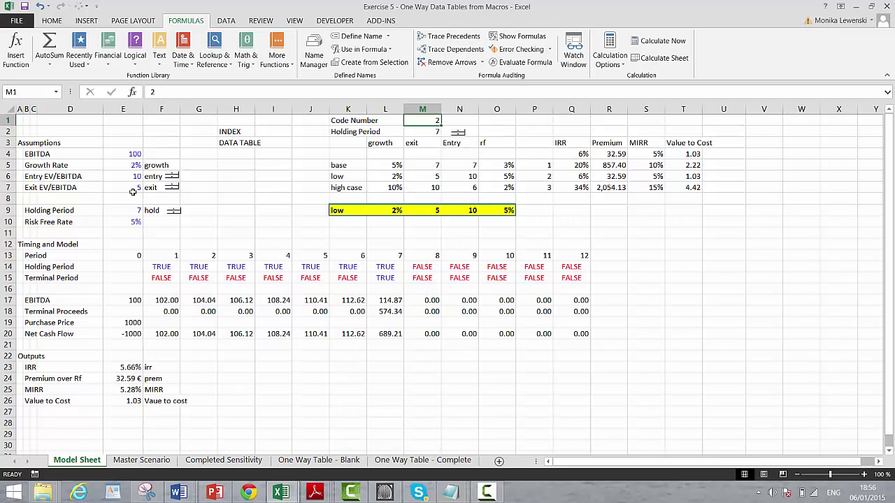
{"action": "key", "text": "Left"}
{"action": "key", "text": "Left"}
{"action": "key", "text": "shift+Down"}
{"action": "key", "text": "shift+Down"}
{"action": "key", "text": "shift+Down"}
{"action": "key", "text": "shift+Down"}
{"action": "key", "text": "shift+Down"}
{"action": "key", "text": "shift+Down"}
{"action": "key", "text": "shift+Down"}
{"action": "key", "text": "shift+Down"}
{"action": "key", "text": "shift+Down"}
{"action": "key", "text": "shift+Down"}
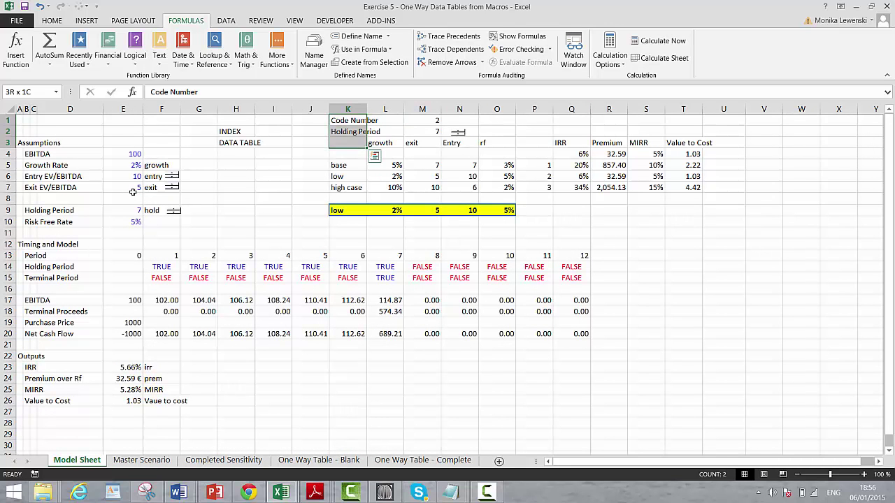
{"action": "key", "text": "shift+Up"}
{"action": "key", "text": "shift+Right"}
{"action": "key", "text": "shift+Right"}
{"action": "key", "text": "shift+Right"}
{"action": "key", "text": "shift+Right"}
{"action": "key", "text": "shift+Right"}
{"action": "key", "text": "shift+Right"}
{"action": "key", "text": "shift+Right"}
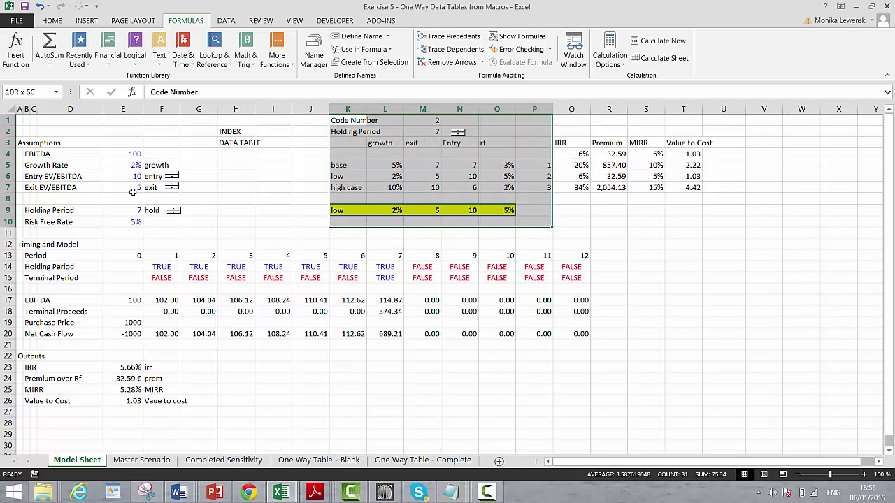
{"action": "key", "text": "shift+Right"}
{"action": "key", "text": "shift+Right"}
{"action": "key", "text": "shift+Right"}
{"action": "key", "text": "shift+Right"}
{"action": "key", "text": "shift+Left"}
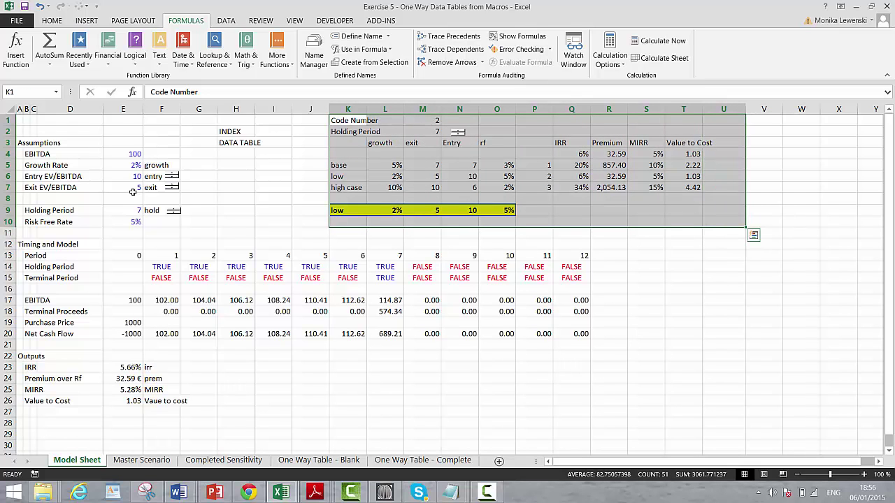
{"action": "key", "text": "ctrl+c"}
{"action": "key", "text": "ctrl+Page_Down"}
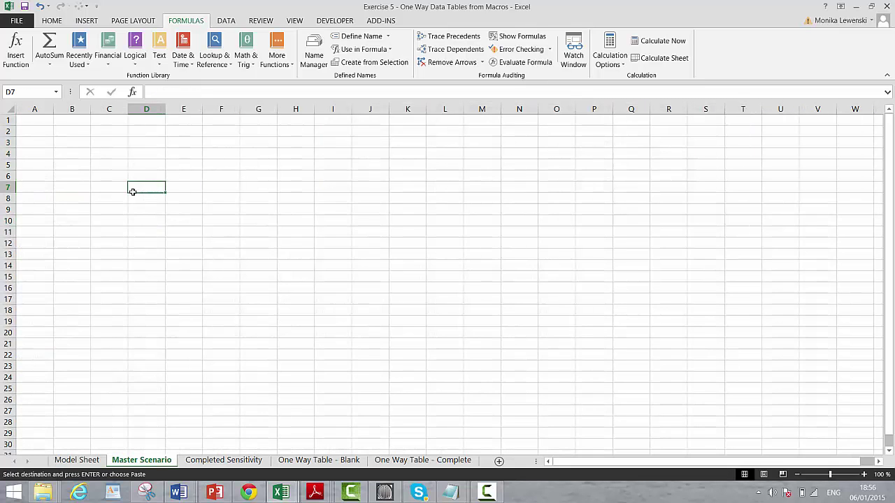
{"action": "left_click", "coordinate": [106, 145]}
{"action": "key", "text": "ctrl+v"}
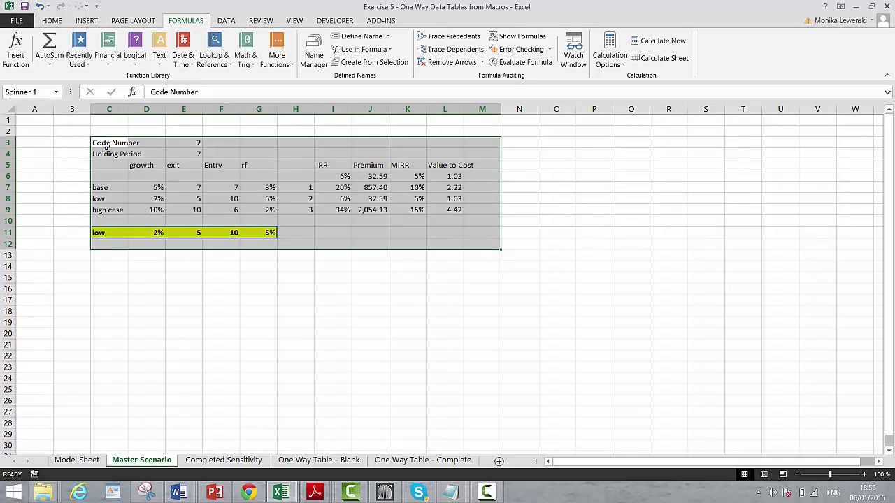
- Examine the copied base-case row 7 on Master Scenario from the exit multiple to the Value to Cost formula
{"action": "key", "text": "Right"}
{"action": "key", "text": "Right"}
{"action": "key", "text": "Down"}
{"action": "key", "text": "Down"}
{"action": "key", "text": "Down"}
{"action": "key", "text": "Down"}
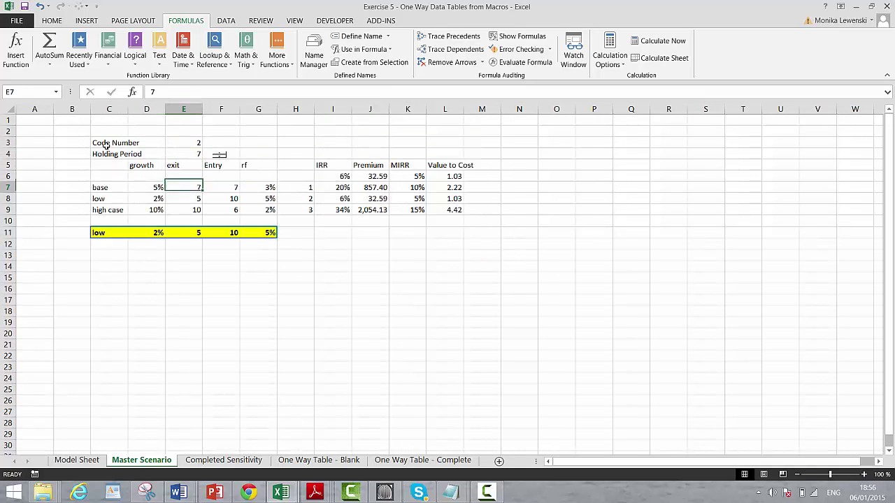
{"action": "key", "text": "Right"}
{"action": "key", "text": "Right"}
{"action": "key", "text": "Right"}
{"action": "key", "text": "Right"}
{"action": "key", "text": "Right"}
{"action": "key", "text": "Right"}
{"action": "key", "text": "Right"}
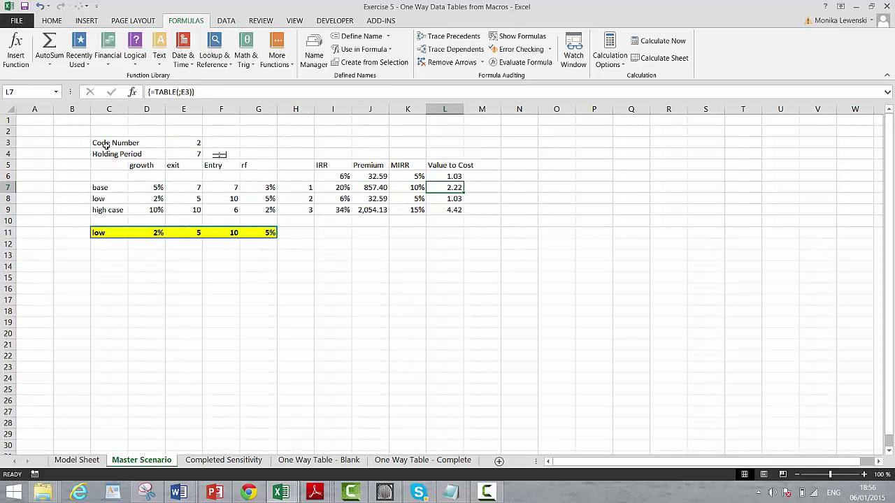
- Inspect the copied Code Number cell E3 that serves as the data table's column input on Master Scenario
{"action": "key", "text": "Left"}
{"action": "key", "text": "Left"}
{"action": "key", "text": "Left"}
{"action": "key", "text": "Left"}
{"action": "key", "text": "Left"}
{"action": "key", "text": "Left"}
{"action": "key", "text": "Left"}
{"action": "key", "text": "Left"}
{"action": "key", "text": "Up"}
{"action": "key", "text": "Up"}
{"action": "key", "text": "Up"}
{"action": "key", "text": "Up"}
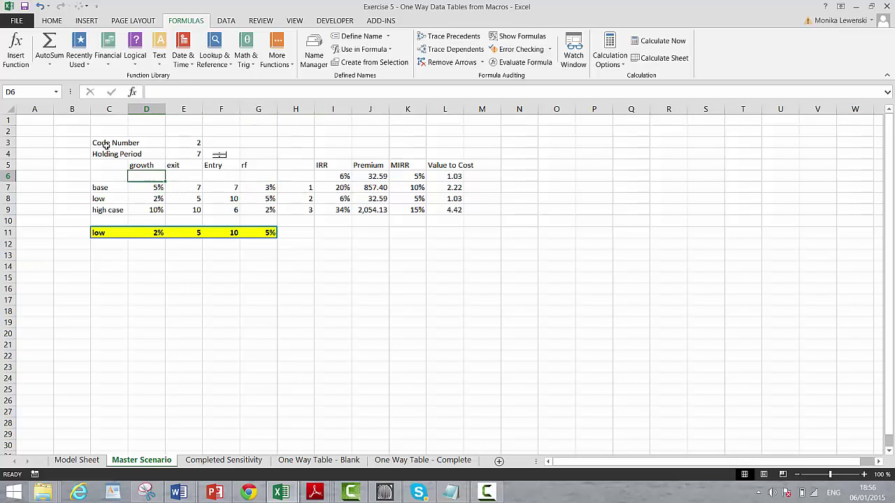
{"action": "key", "text": "Left"}
{"action": "key", "text": "Right"}
{"action": "key", "text": "Right"}
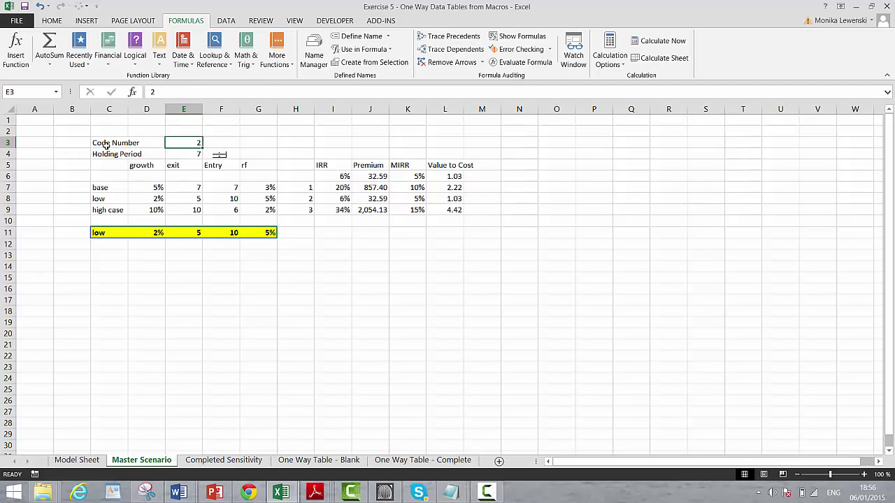
- Cycle the Code Number in E3 on Master Scenario through 1, 2 and 1 to test the scenario switch
{"action": "type", "text": "1"}
{"action": "key", "text": "Return"}
{"action": "key", "text": "Up"}
{"action": "type", "text": "2"}
{"action": "key", "text": "Return"}
{"action": "key", "text": "Up"}
{"action": "type", "text": "1"}
{"action": "key", "text": "Return"}
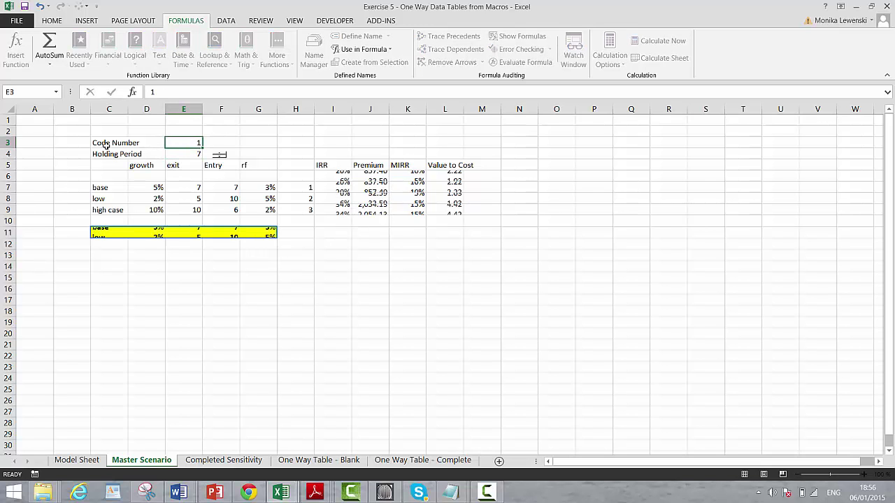
{"action": "key", "text": "Up"}
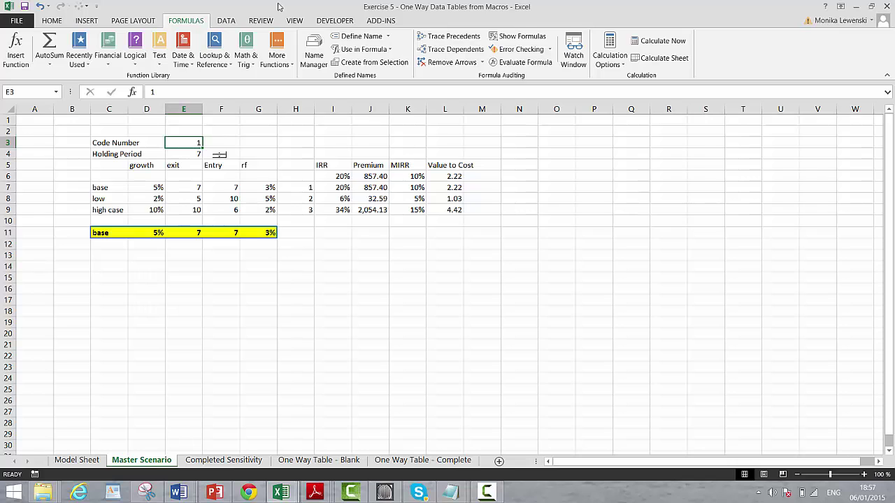
- Draw a combo box form control across cells H2:I2 on Master Scenario
{"action": "left_click", "coordinate": [334, 21]}
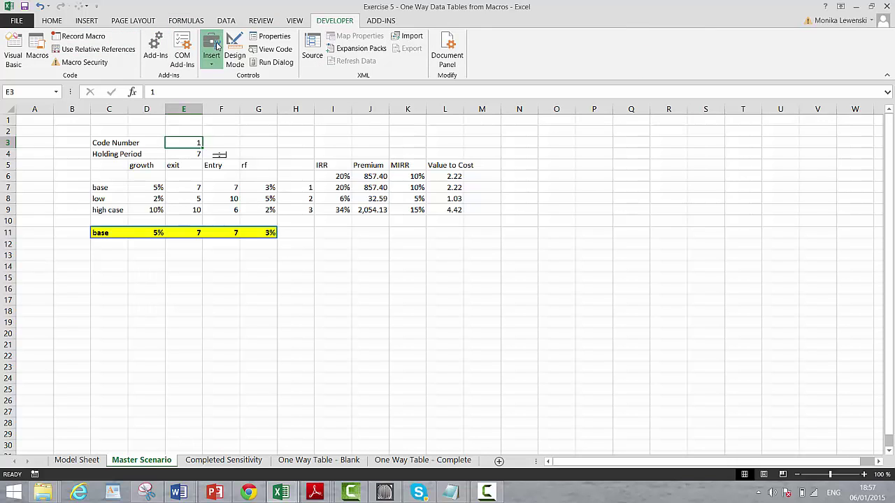
{"action": "left_click", "coordinate": [210, 63]}
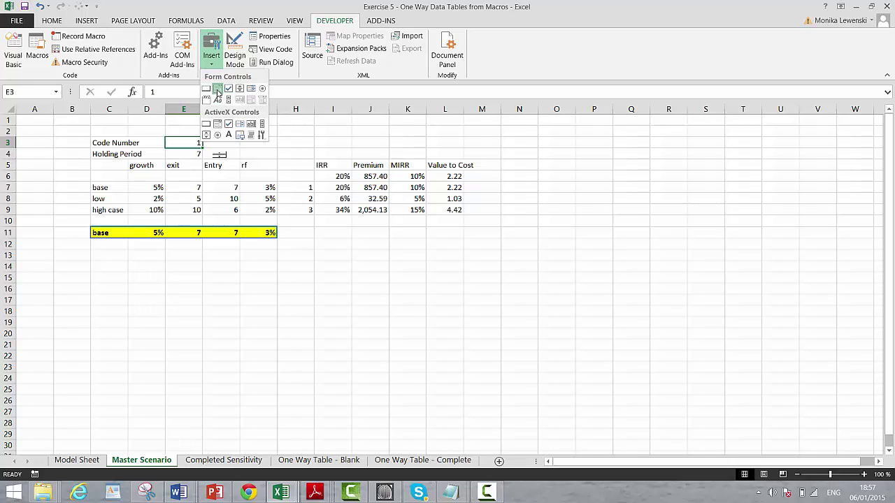
{"action": "left_click", "coordinate": [227, 92]}
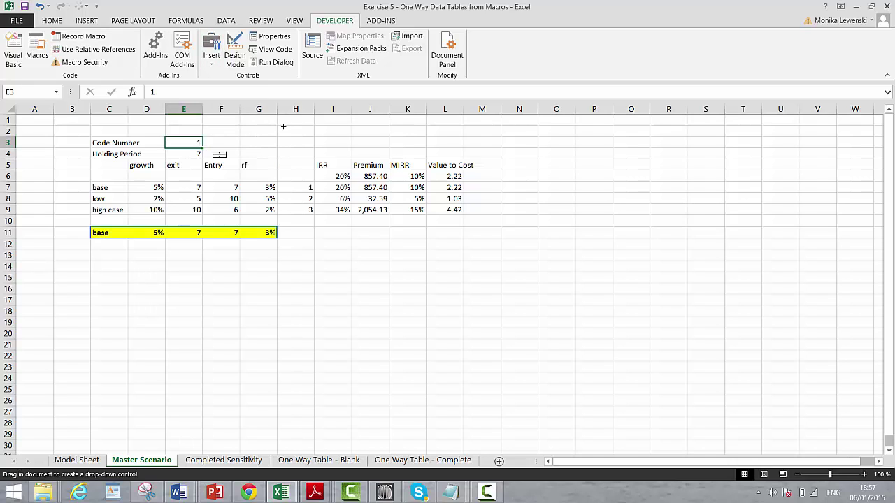
{"action": "left_click_drag", "start_coordinate": [278, 125], "coordinate": [345, 135]}
- Set the combo box's input range to the scenario names in 'Master Scenario'!$C$7:$C$9
{"action": "right_click", "coordinate": [330, 134]}
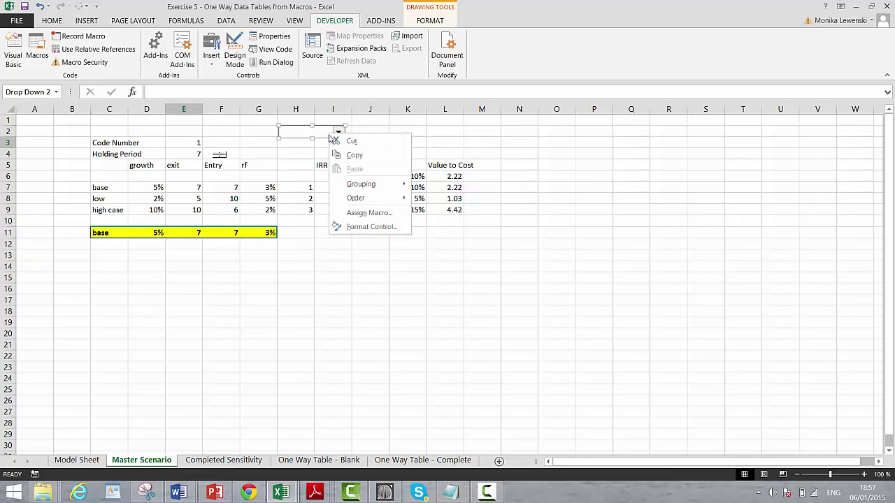
{"action": "left_click", "coordinate": [347, 227]}
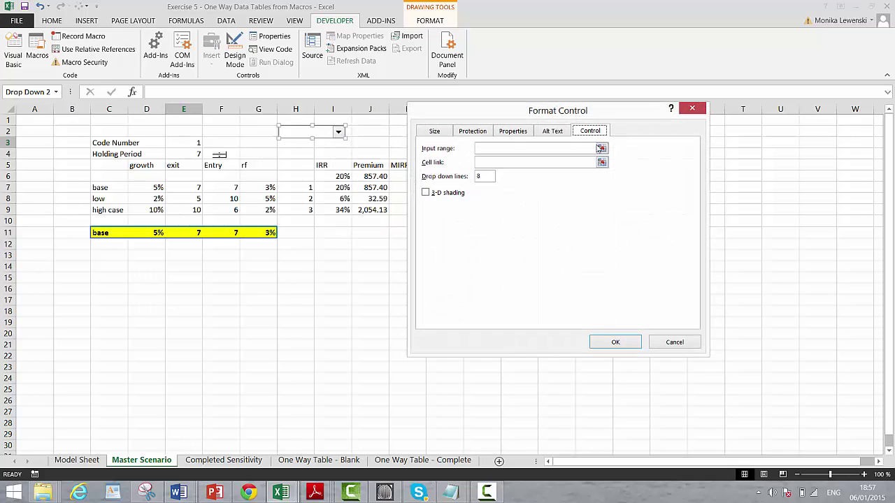
{"action": "left_click", "coordinate": [602, 149]}
{"action": "left_click", "coordinate": [233, 462]}
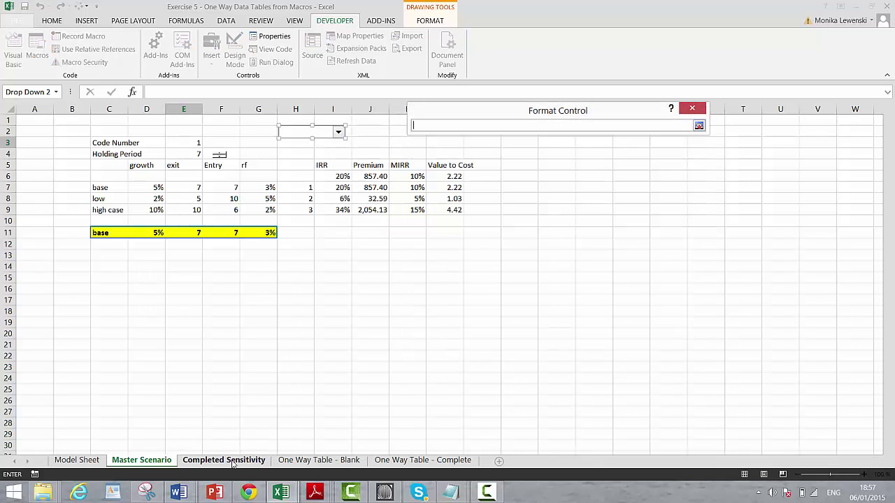
{"action": "left_click", "coordinate": [161, 463]}
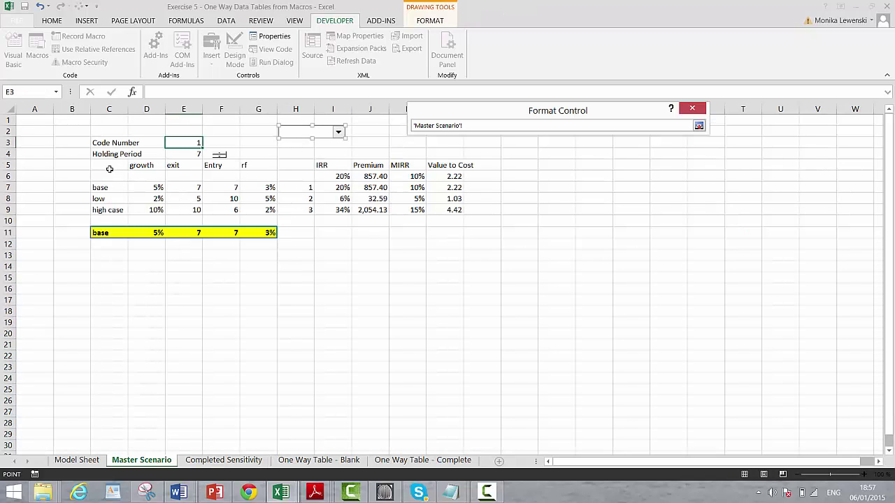
{"action": "left_click_drag", "start_coordinate": [97, 187], "coordinate": [102, 209]}
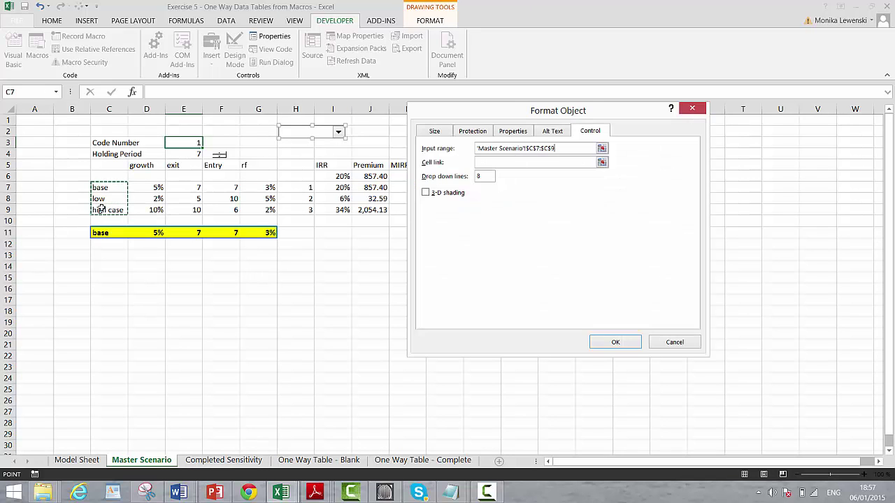
- Link the combo box to the Code Number cell 'Master Scenario'!$E$3 and choose the low case in it
{"action": "left_click", "coordinate": [602, 162]}
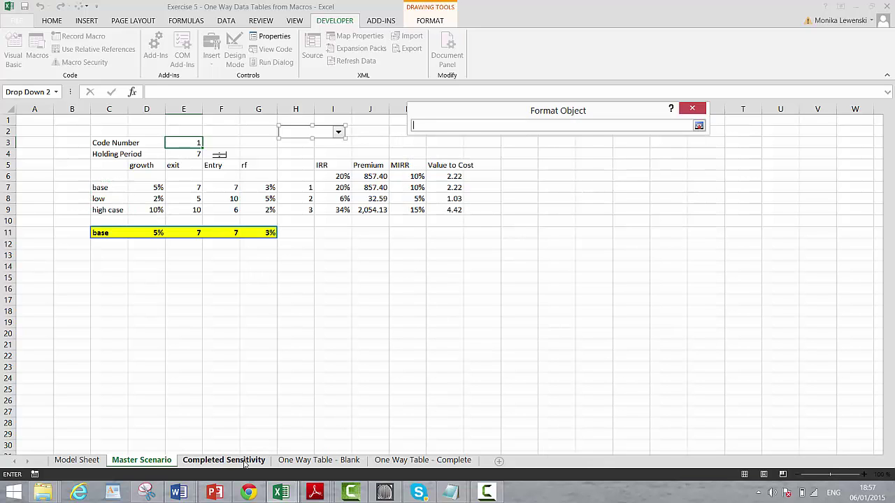
{"action": "left_click", "coordinate": [246, 461]}
{"action": "left_click", "coordinate": [153, 461]}
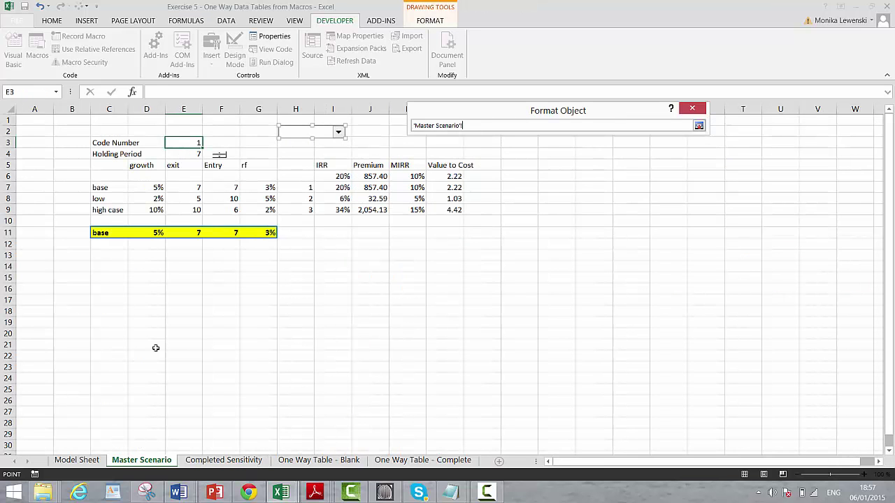
{"action": "left_click", "coordinate": [187, 144]}
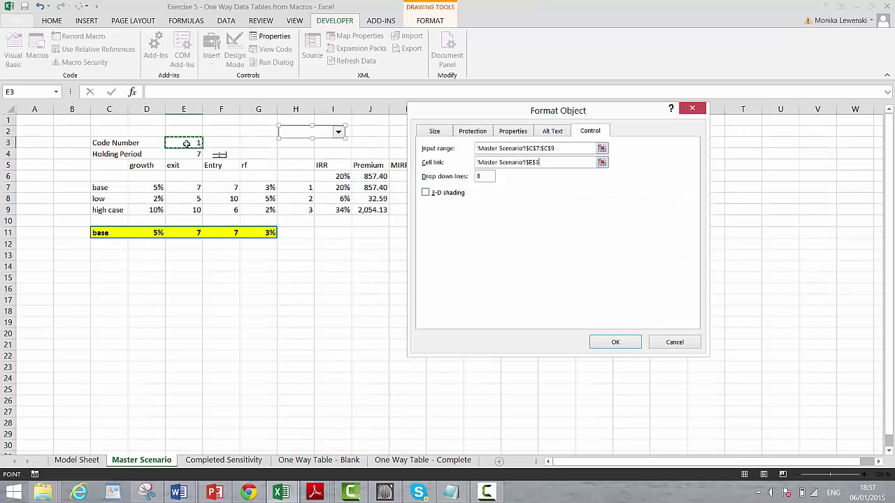
{"action": "key", "text": "Return"}
{"action": "left_click", "coordinate": [610, 342]}
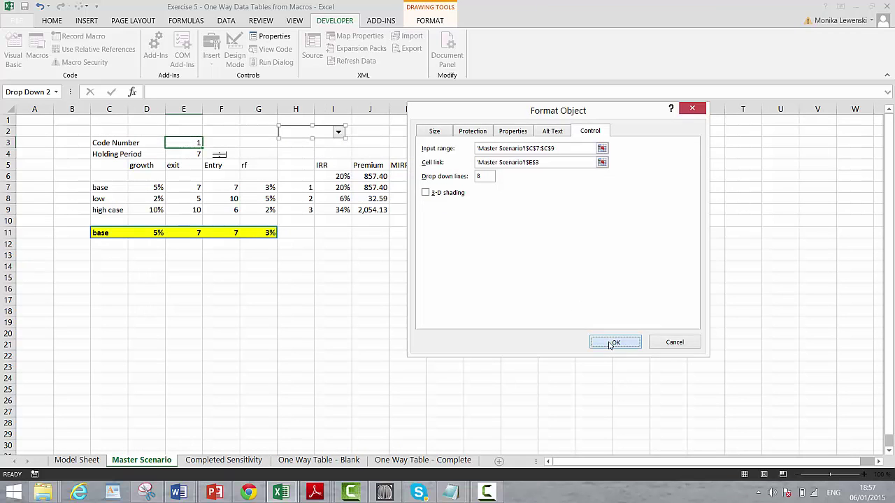
{"action": "left_click", "coordinate": [482, 278]}
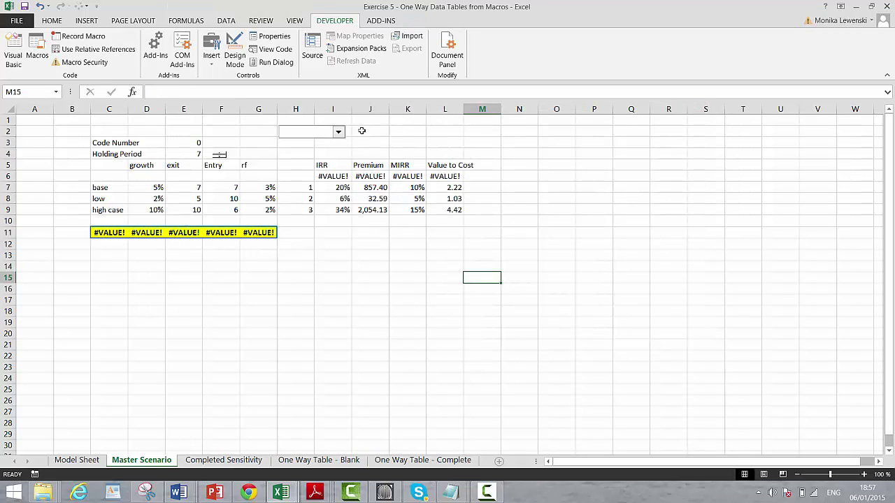
{"action": "left_click", "coordinate": [339, 132]}
{"action": "left_click", "coordinate": [311, 150]}
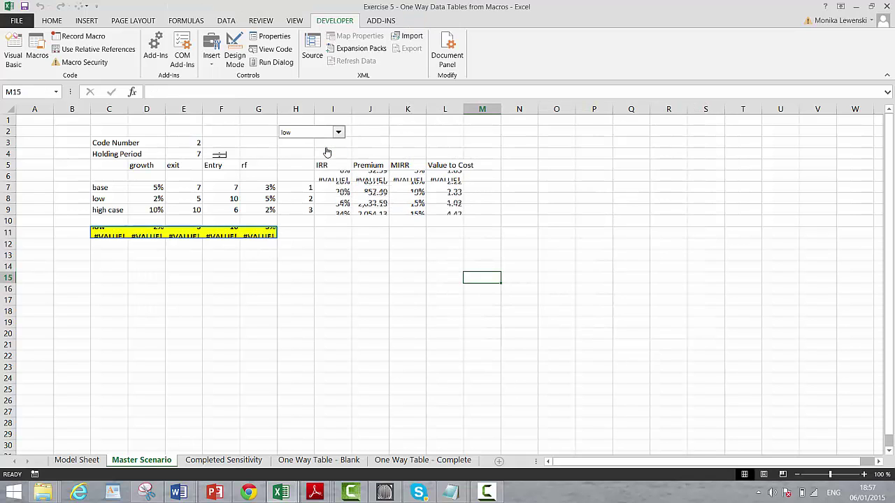
- Copy the scenario combo box from Master Scenario to row 3 of Model Sheet, beside the Assumptions heading
{"action": "right_click", "coordinate": [319, 133]}
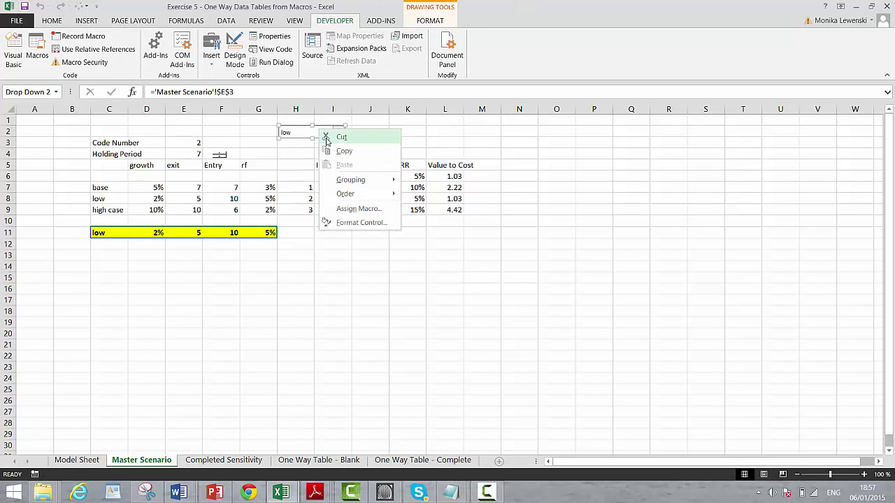
{"action": "left_click", "coordinate": [333, 156]}
{"action": "key", "text": "ctrl+Page_Up"}
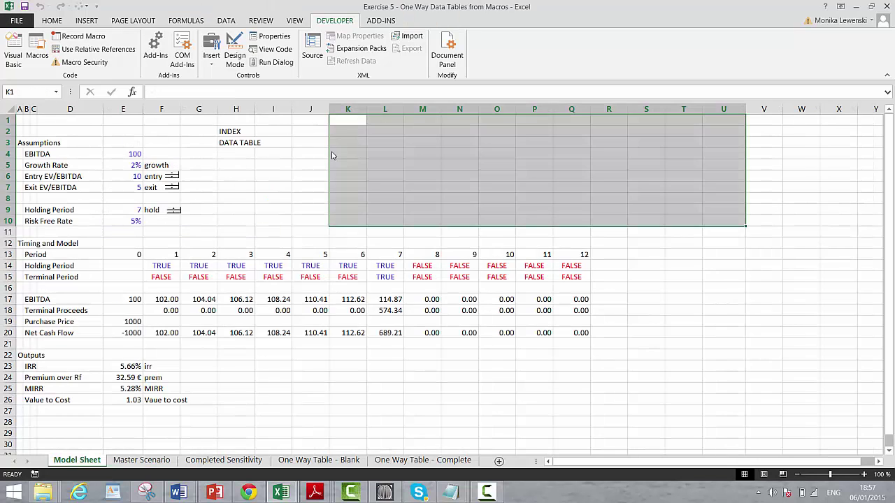
{"action": "key", "text": "Left"}
{"action": "key", "text": "Left"}
{"action": "key", "text": "Left"}
{"action": "key", "text": "Down"}
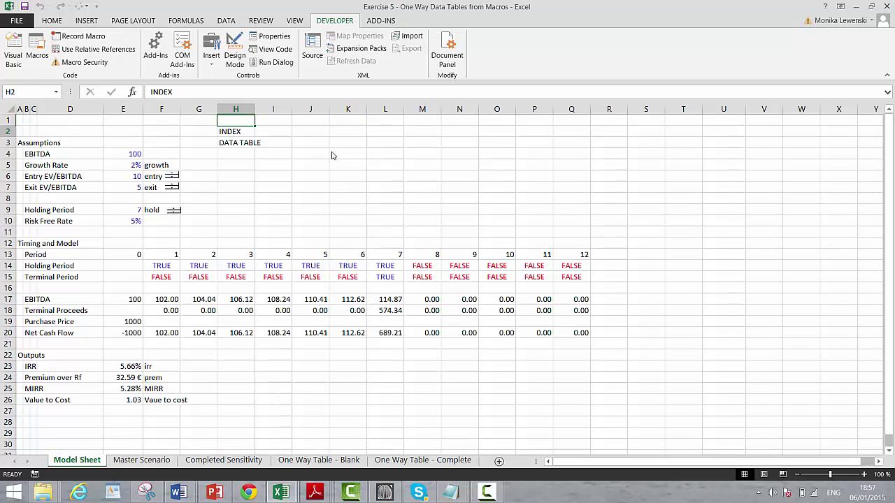
{"action": "key", "text": "Left"}
{"action": "key", "text": "Left"}
{"action": "key", "text": "Left"}
{"action": "key", "text": "Left"}
{"action": "key", "text": "Left"}
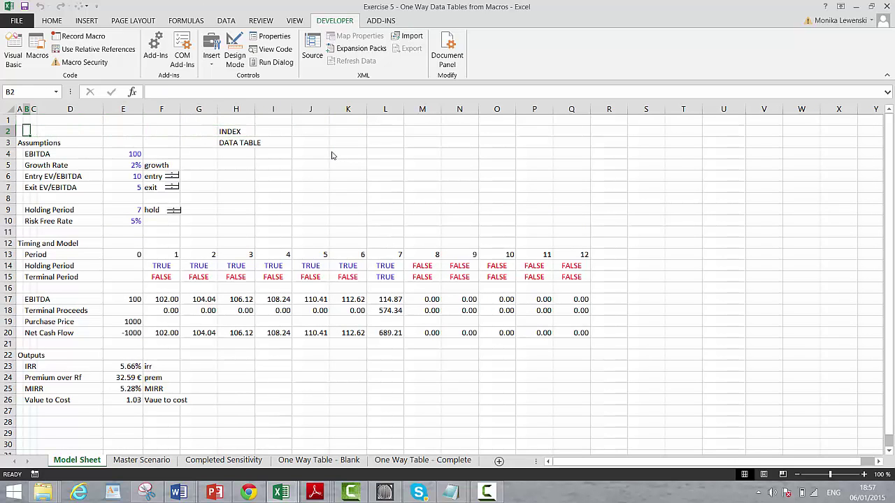
{"action": "key", "text": "Right"}
{"action": "key", "text": "Right"}
{"action": "key", "text": "Down"}
{"action": "key", "text": "ctrl+v"}
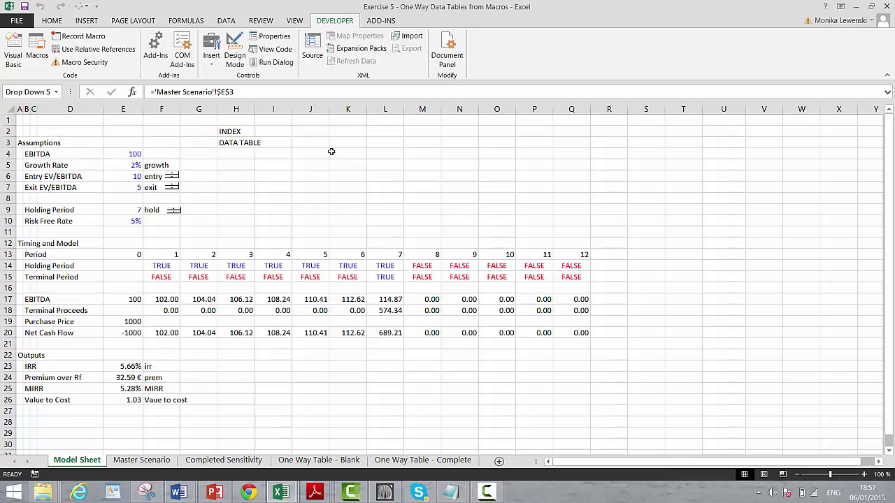
{"action": "left_click", "coordinate": [332, 152]}
{"action": "left_click", "coordinate": [272, 203]}
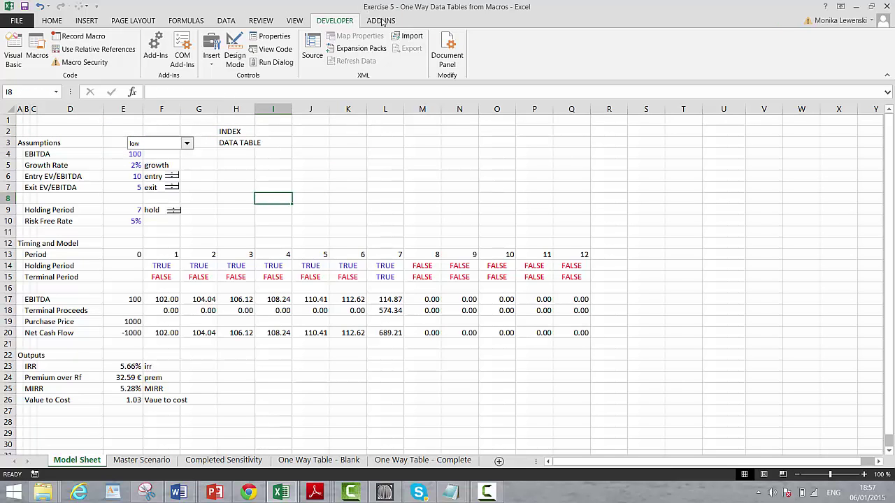
- Colour the hard-coded inputs on Master Scenario blue, covering the Code Number E3 and the scenario values D7:H9
{"action": "left_click", "coordinate": [382, 22]}
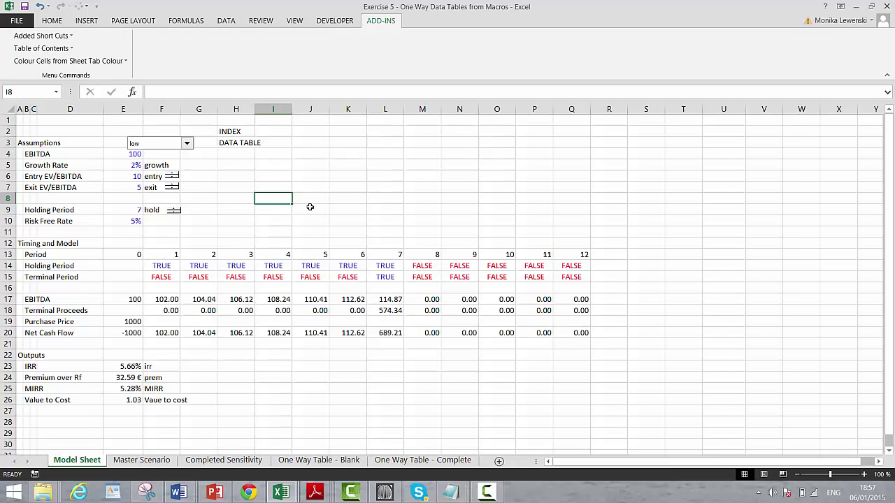
{"action": "left_click", "coordinate": [326, 168]}
{"action": "key", "text": "ctrl+Page_Down"}
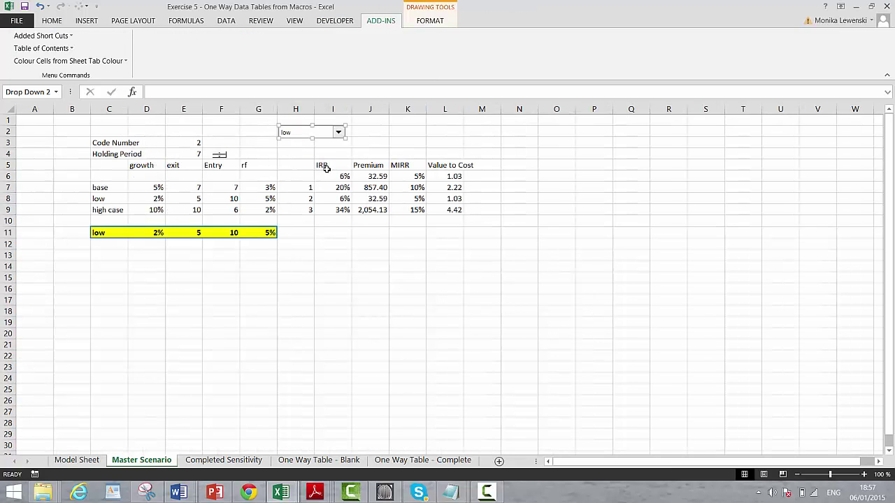
{"action": "left_click", "coordinate": [273, 256]}
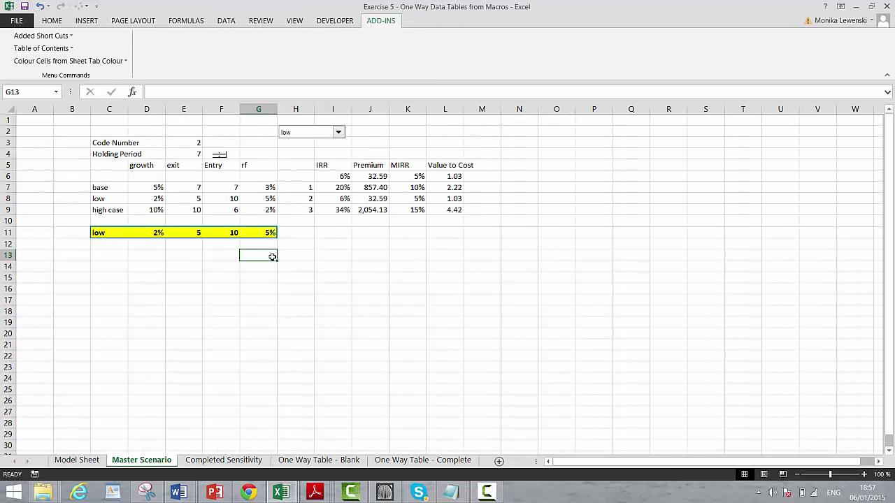
{"action": "key", "text": "ctrl+shift+c"}
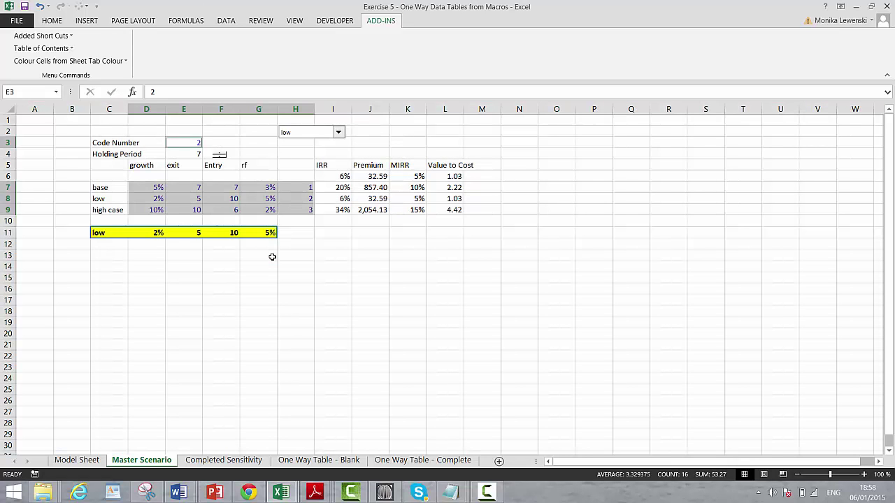
{"action": "left_click", "coordinate": [398, 258]}
{"action": "key", "text": "Left"}
{"action": "key", "text": "Left"}
{"action": "key", "text": "Left"}
{"action": "key", "text": "Left"}
{"action": "key", "text": "Left"}
{"action": "key", "text": "Left"}
{"action": "key", "text": "Left"}
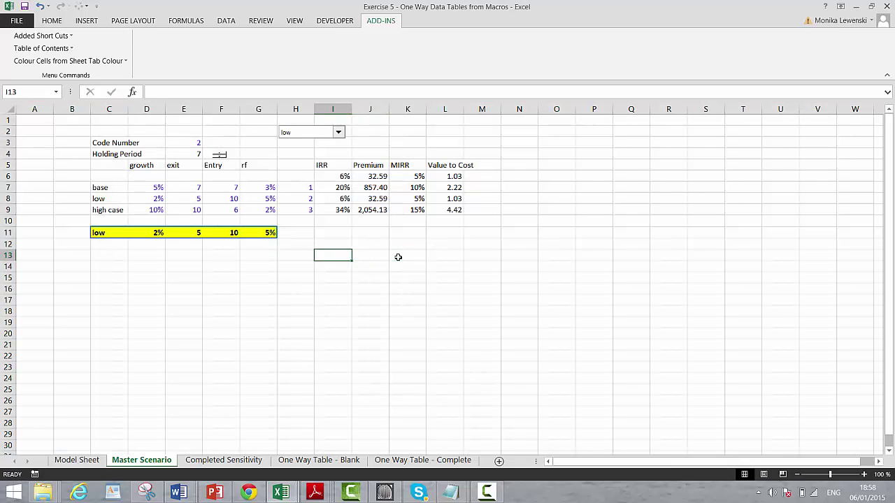
{"action": "key", "text": "Left"}
{"action": "key", "text": "Left"}
{"action": "key", "text": "Left"}
{"action": "key", "text": "Up"}
{"action": "key", "text": "Up"}
{"action": "key", "text": "Up"}
{"action": "key", "text": "Up"}
{"action": "key", "text": "Up"}
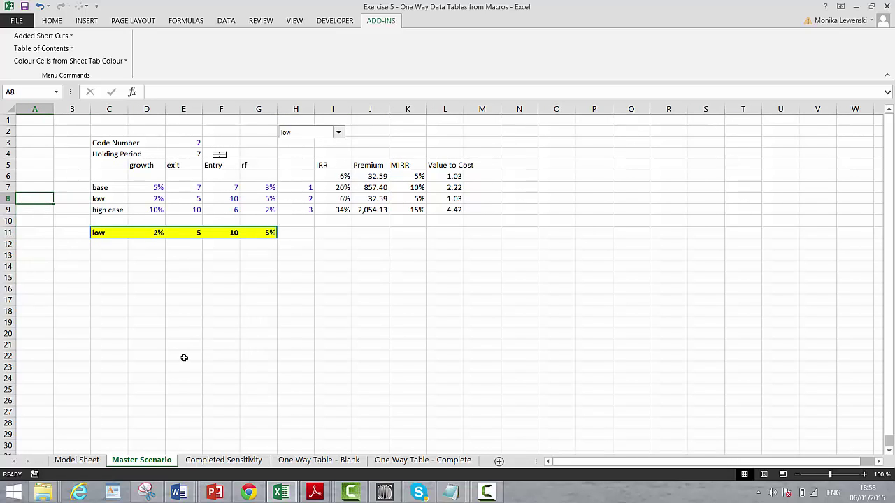
{"action": "key", "text": "ctrl+Page_Up"}
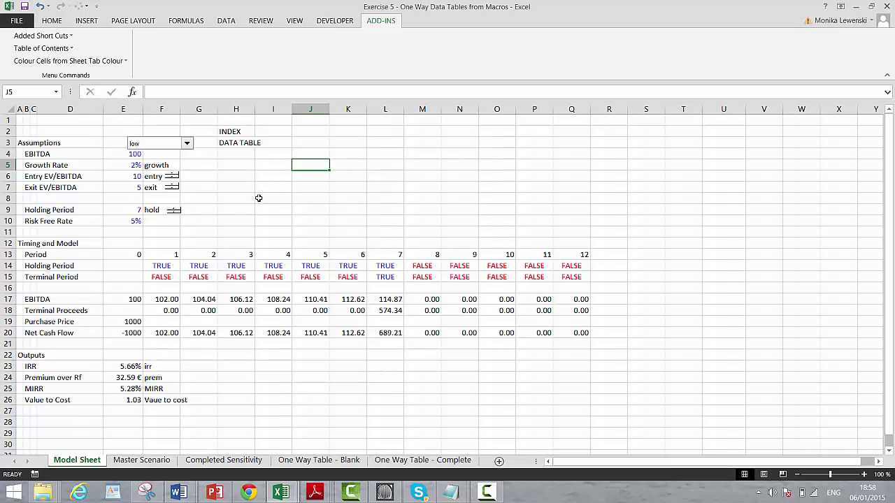
{"action": "key", "text": "ctrl+Page_Down"}
{"action": "key", "text": "ctrl+Page_Up"}
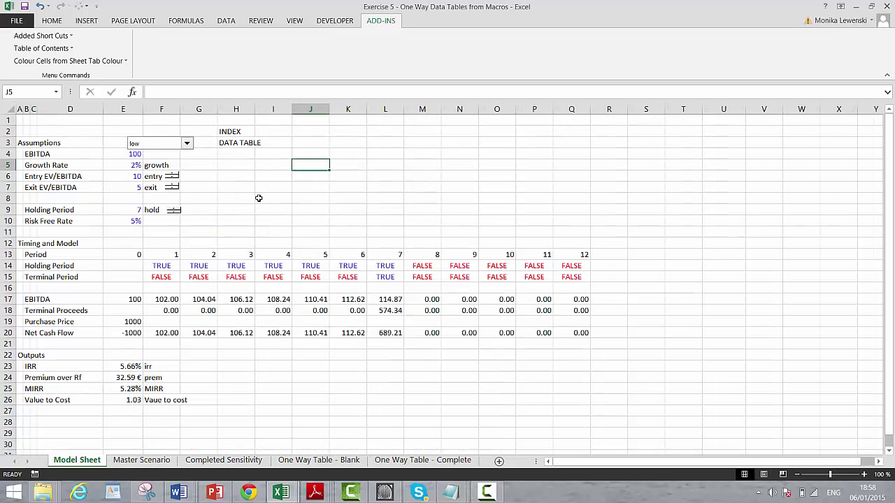
{"action": "key", "text": "ctrl+Page_Down"}
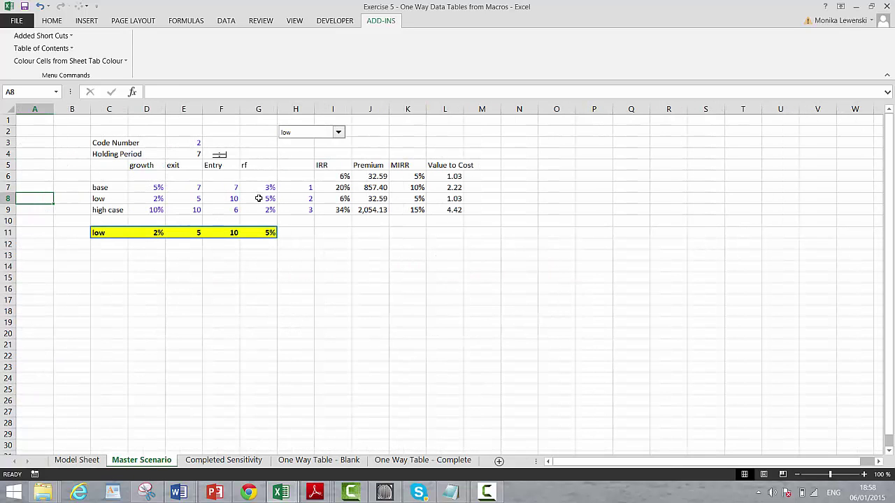
- Colour the Master Scenario sheet tab red and recolour the Model Sheet cells linked to it in that tab colour
{"action": "right_click", "coordinate": [142, 463]}
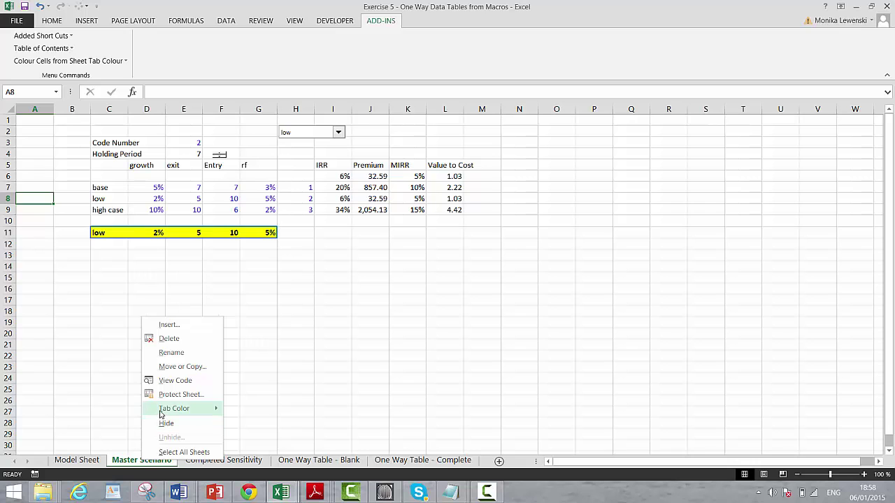
{"action": "mouse_move", "coordinate": [165, 413]}
{"action": "left_click", "coordinate": [237, 446]}
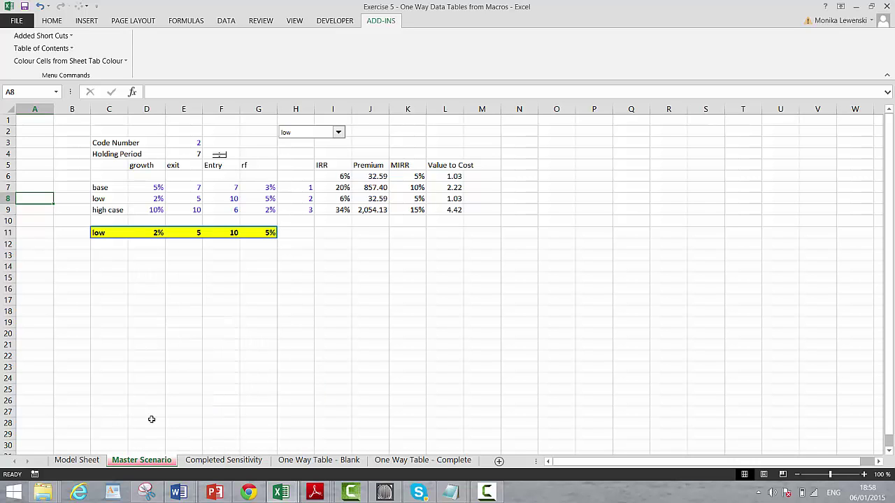
{"action": "left_click", "coordinate": [89, 463]}
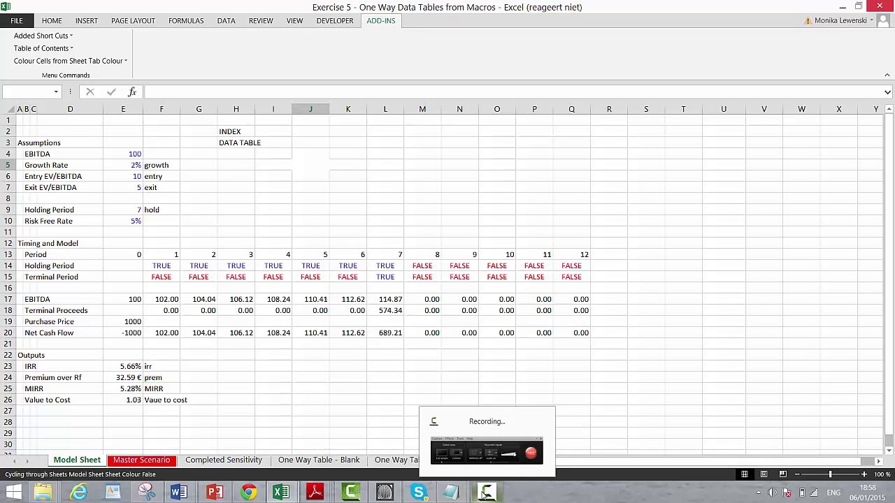
{"action": "left_click", "coordinate": [484, 495]}
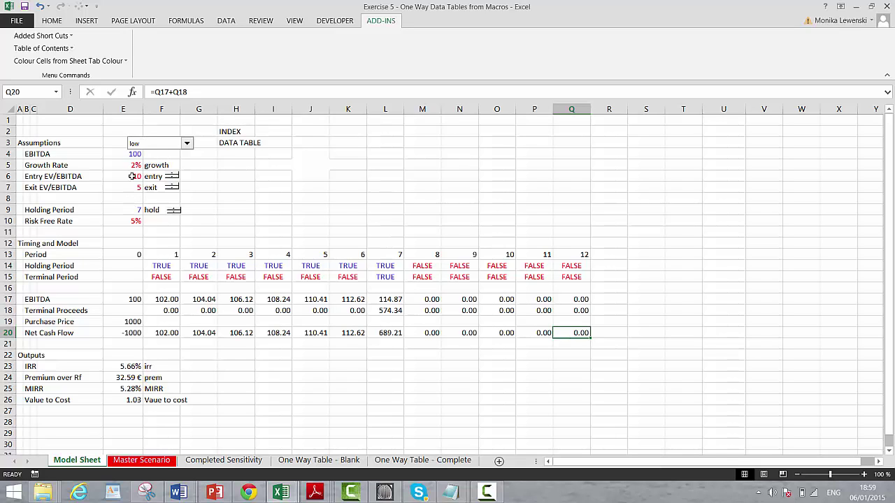
- Test the scenario combo box on Model Sheet with the base case, and leave it set to high case
{"action": "left_click", "coordinate": [189, 144]}
{"action": "left_click", "coordinate": [155, 161]}
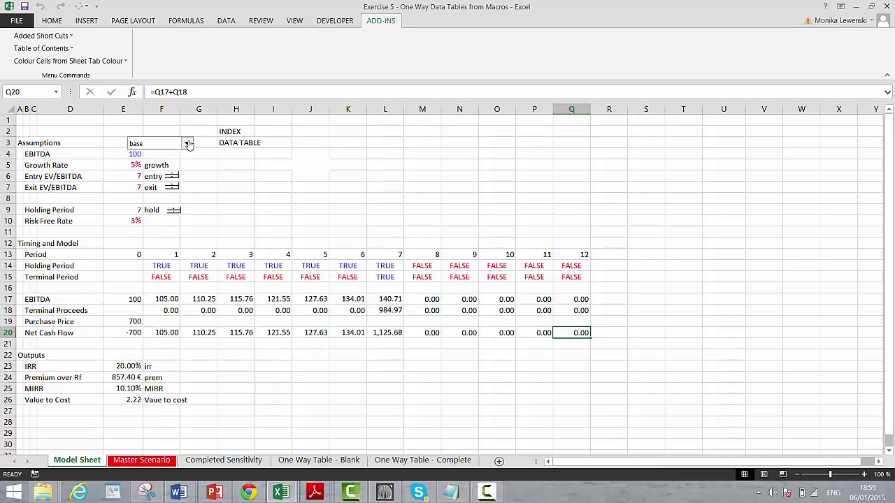
{"action": "left_click", "coordinate": [188, 143]}
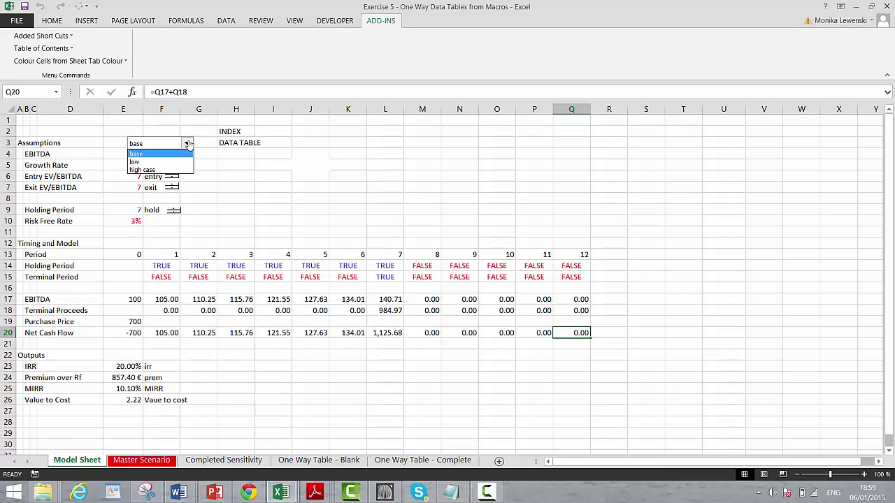
{"action": "left_click", "coordinate": [143, 170]}
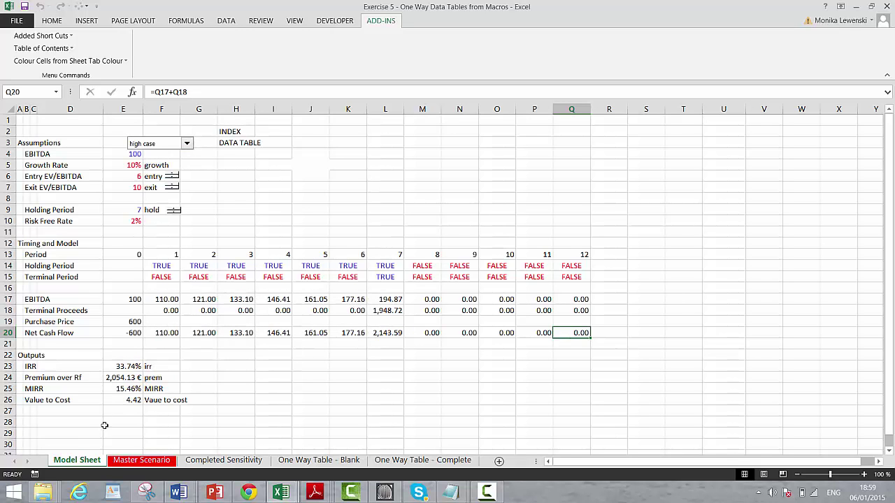
- Vary the Holding Period on Master Scenario with its spinner between 6 and 9 years, and leave it at 8
{"action": "left_click", "coordinate": [161, 463]}
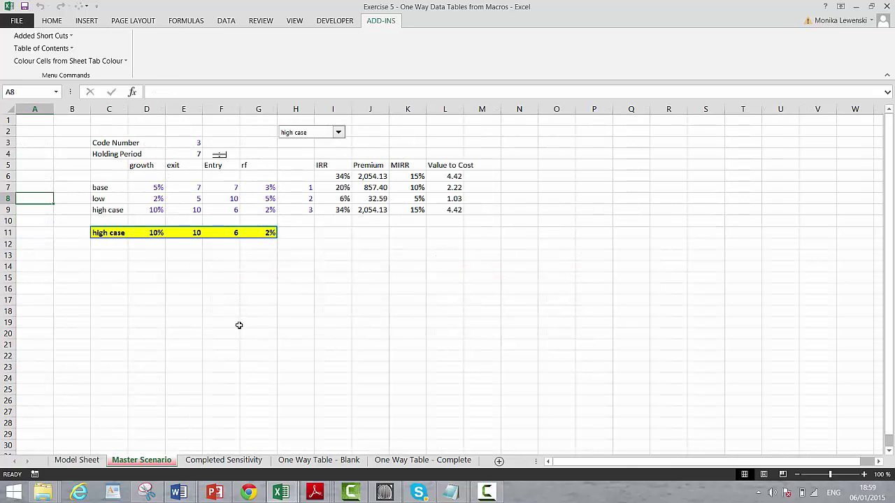
{"action": "left_click", "coordinate": [260, 277]}
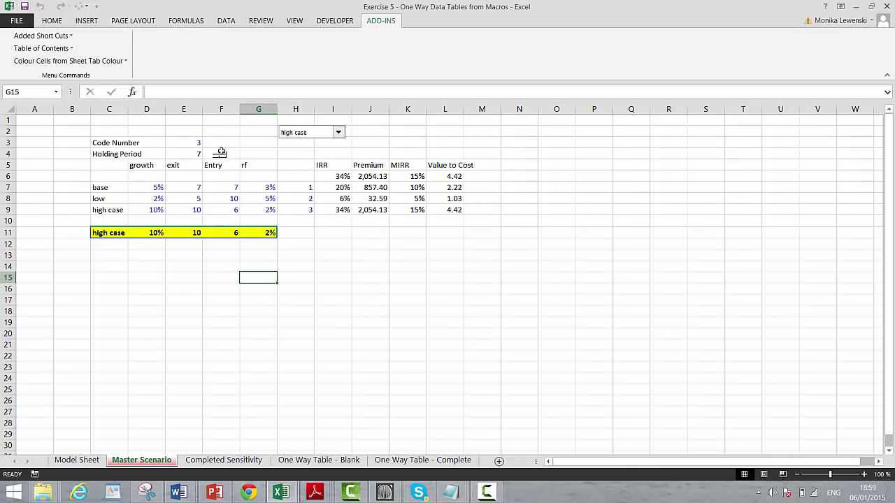
{"action": "left_click", "coordinate": [221, 154]}
{"action": "left_click", "coordinate": [221, 155]}
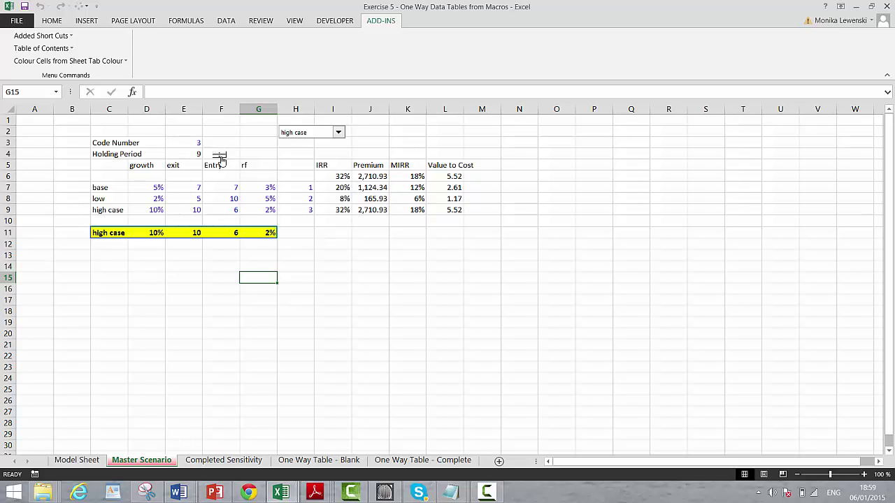
{"action": "left_click", "coordinate": [221, 158]}
{"action": "left_click", "coordinate": [221, 159]}
{"action": "left_click", "coordinate": [221, 159]}
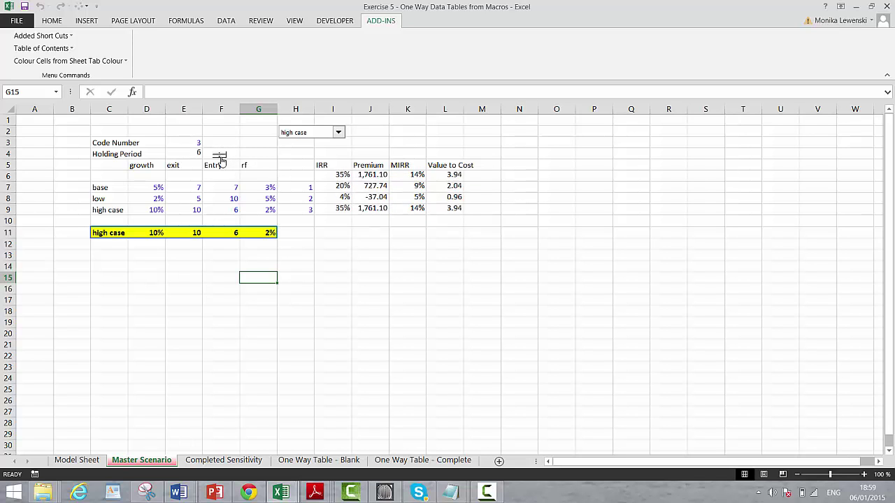
{"action": "left_click", "coordinate": [220, 152]}
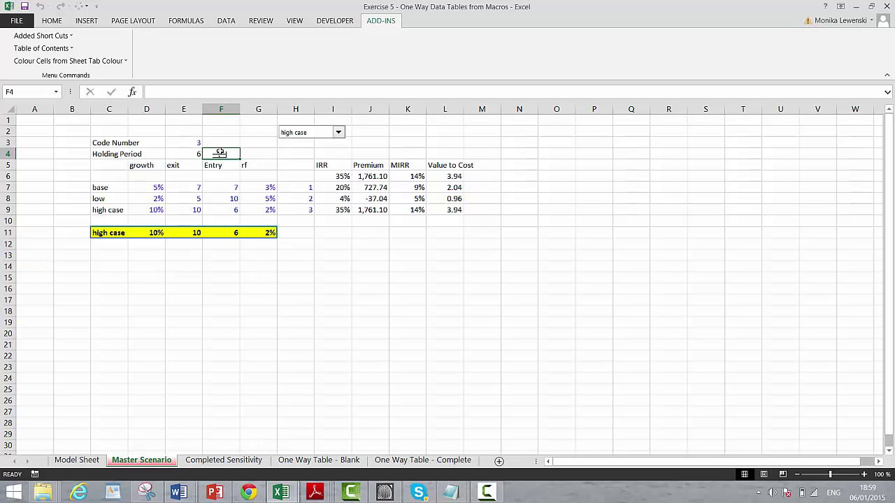
{"action": "left_click", "coordinate": [220, 152]}
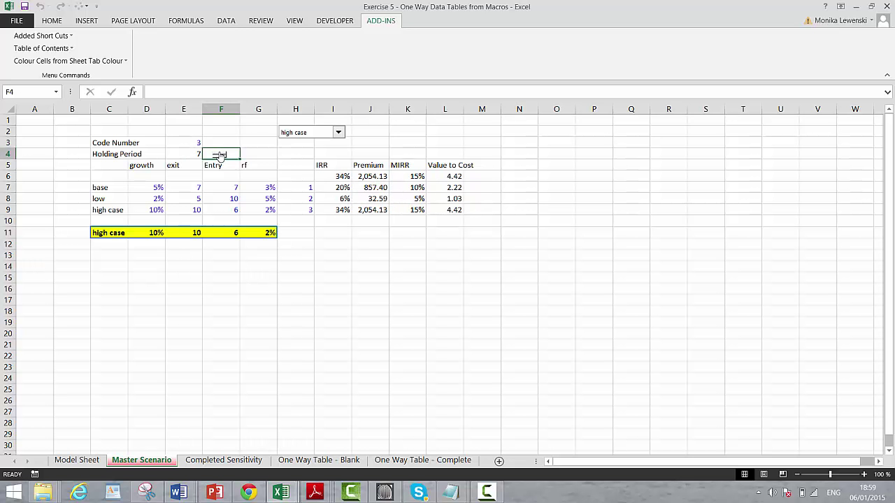
{"action": "left_click", "coordinate": [221, 152]}
{"action": "left_click", "coordinate": [220, 154]}
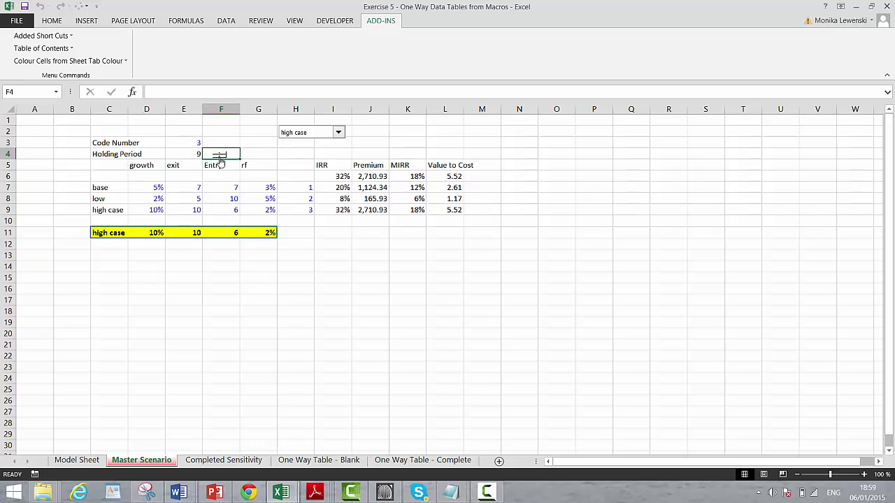
{"action": "left_click", "coordinate": [220, 156]}
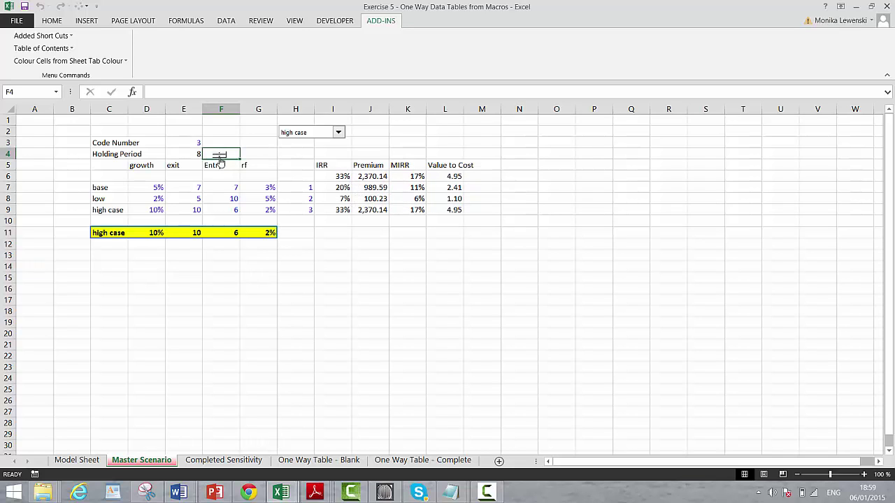
{"action": "left_click", "coordinate": [504, 289]}
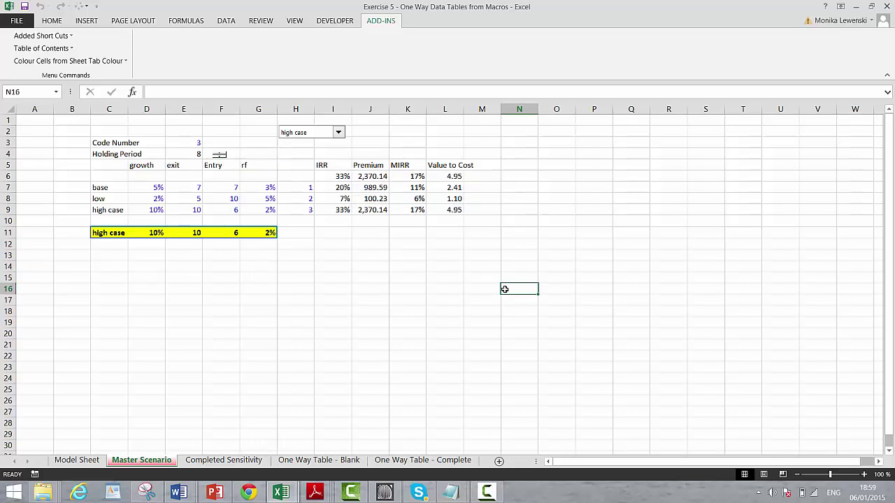
{"action": "type", "text": "www.f"}
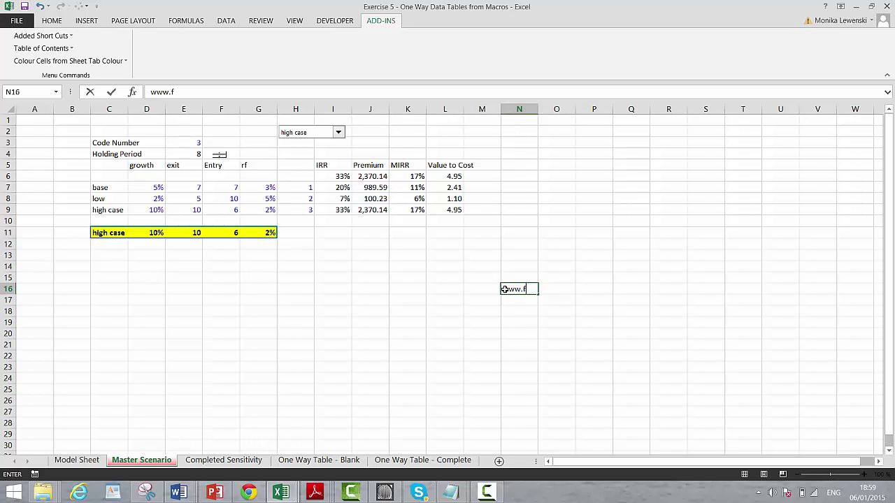
{"action": "type", "text": "inanceenergyinstitute.com"}
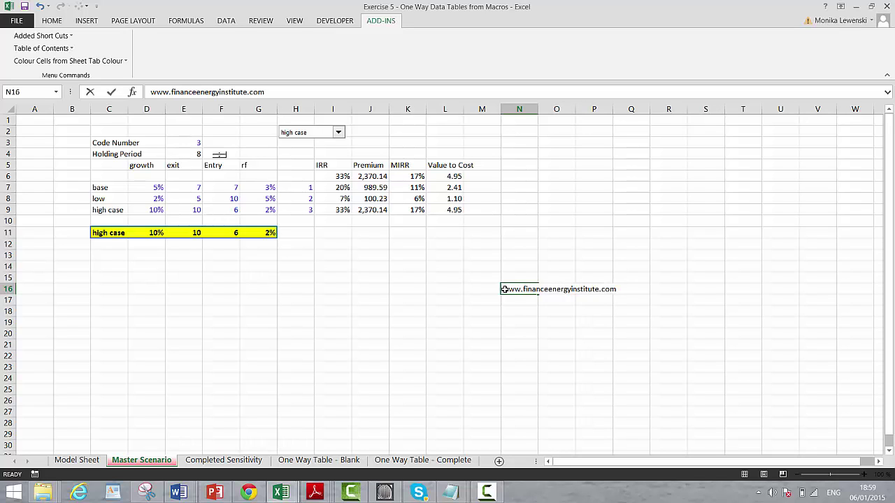
{"action": "key", "text": "Return"}
{"action": "key", "text": "Up"}
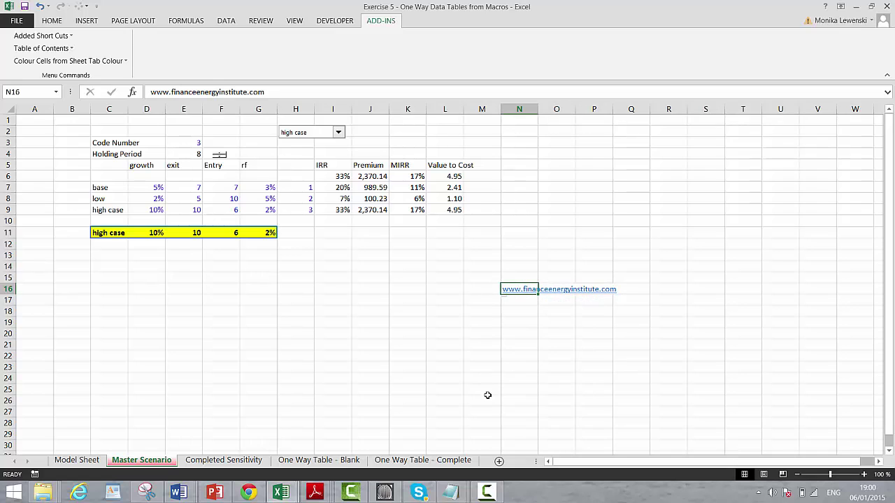
{"action": "left_click", "coordinate": [488, 492]}
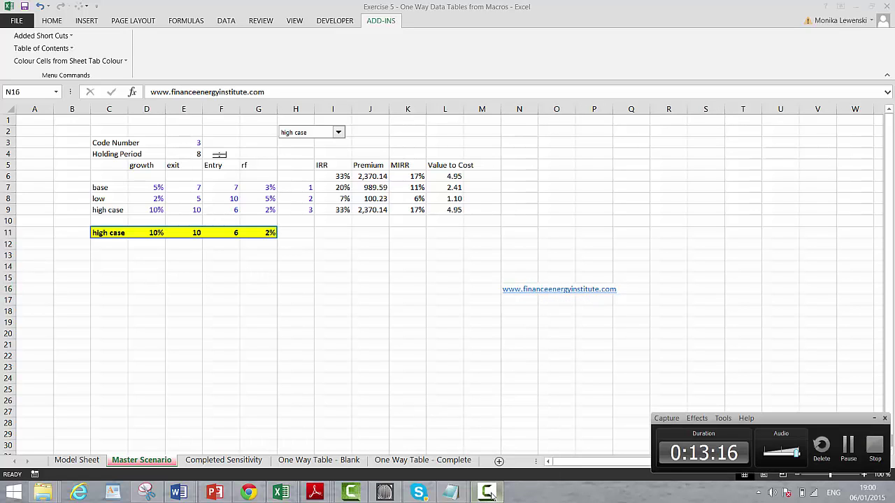